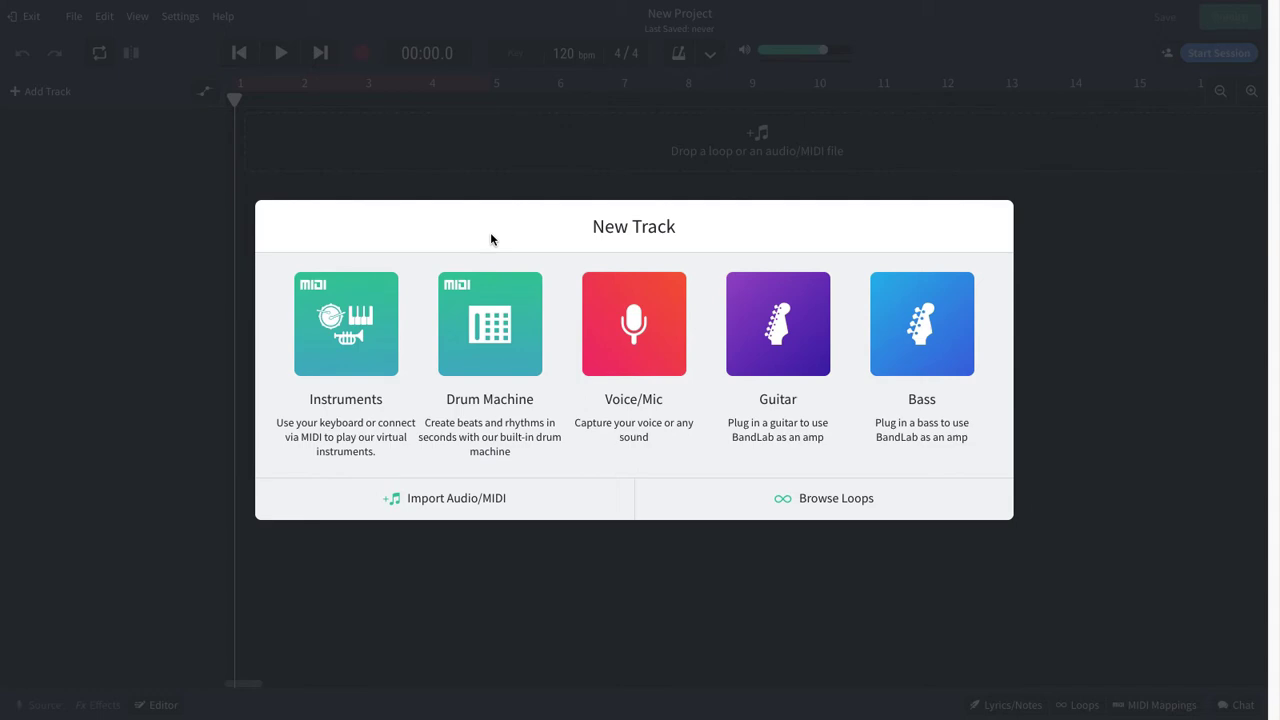
Choose Browse Loops in the New Track dialog to open the Loops browser.
click(802, 505)
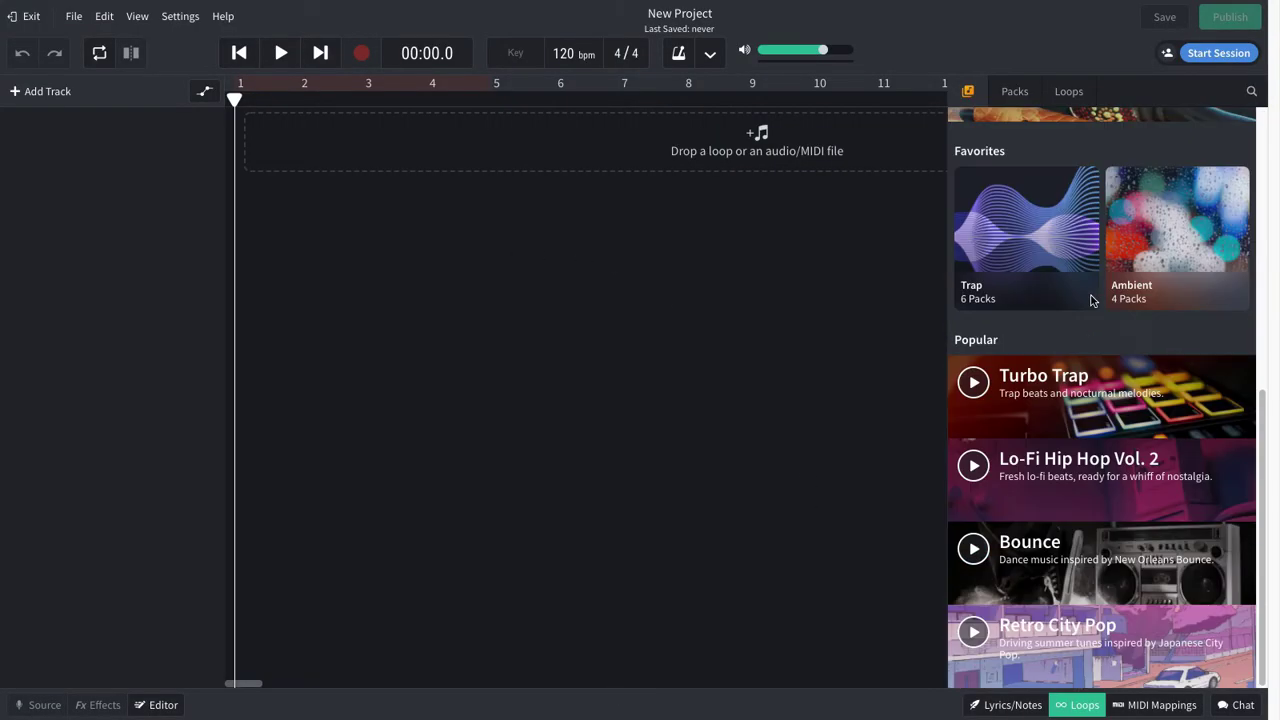
Switch the Loops browser to Packs and scroll to find the Retro City Pop pack.
scroll(1050, 297, down, 5)
scroll(1093, 301, up, 5)
scroll(1093, 301, down, 5)
scroll(1095, 320, up, 5)
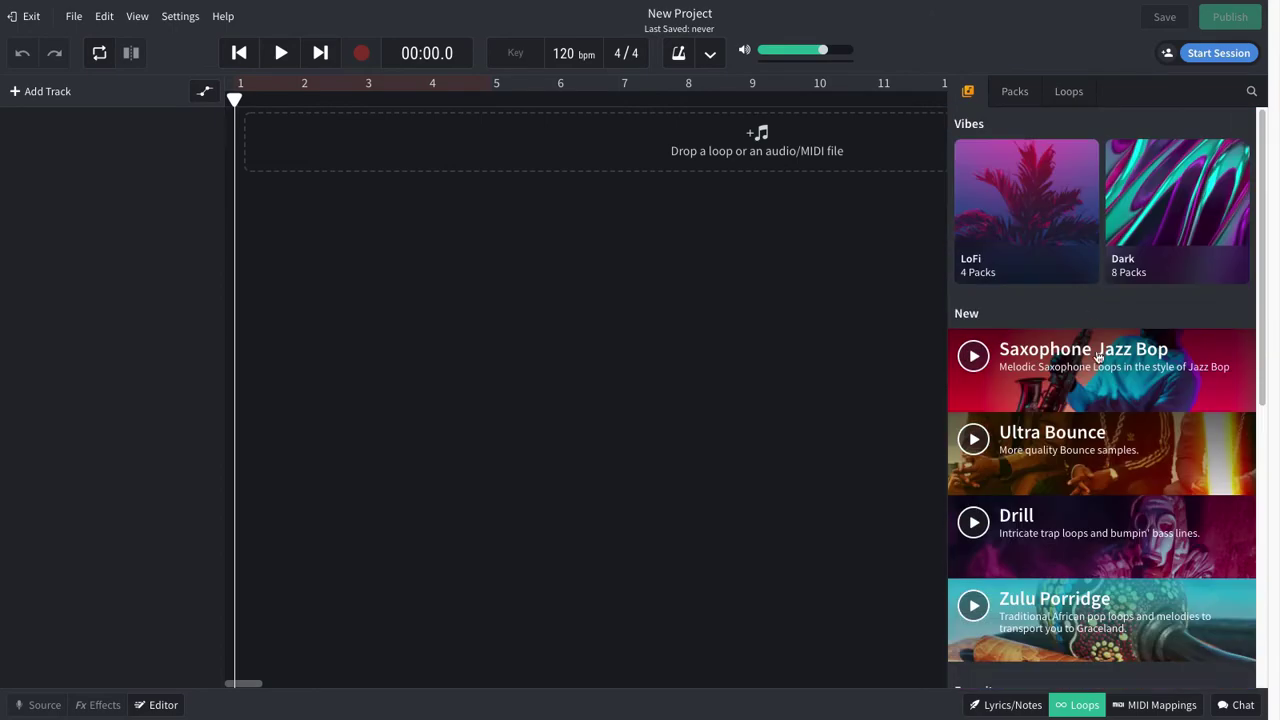
click(1015, 94)
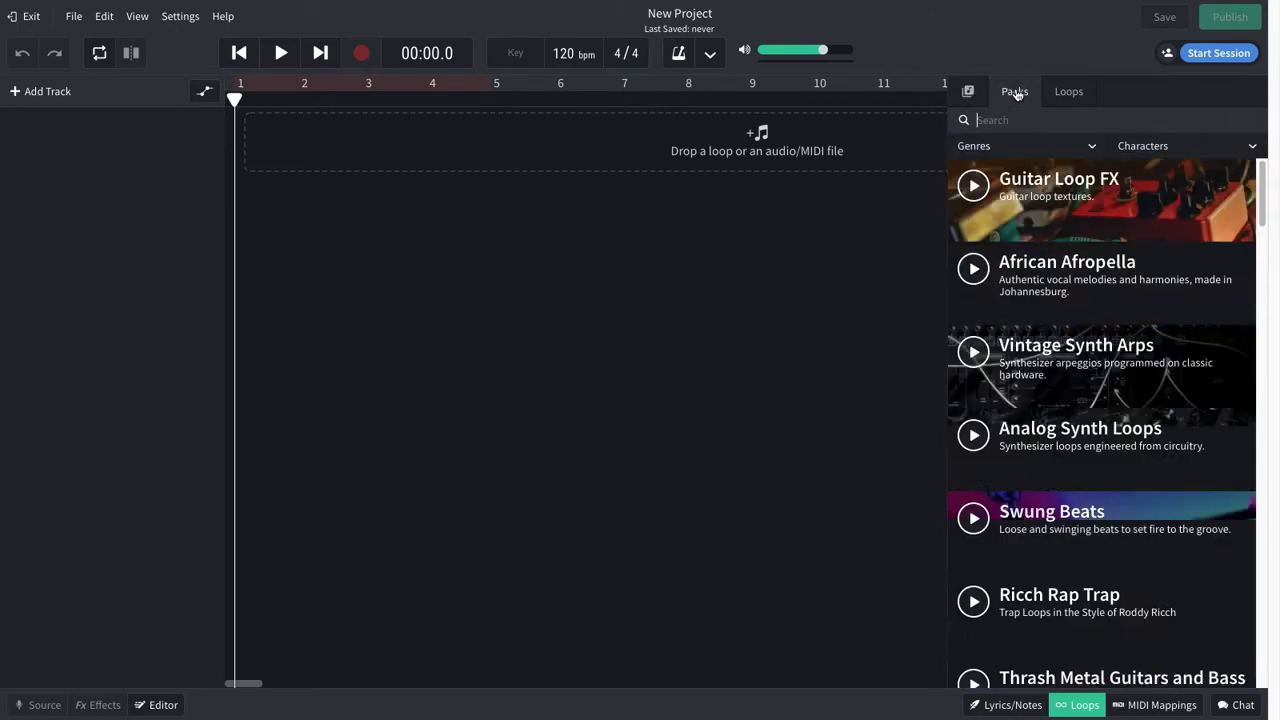
scroll(1104, 358, down, 10)
scroll(1104, 358, up, 10)
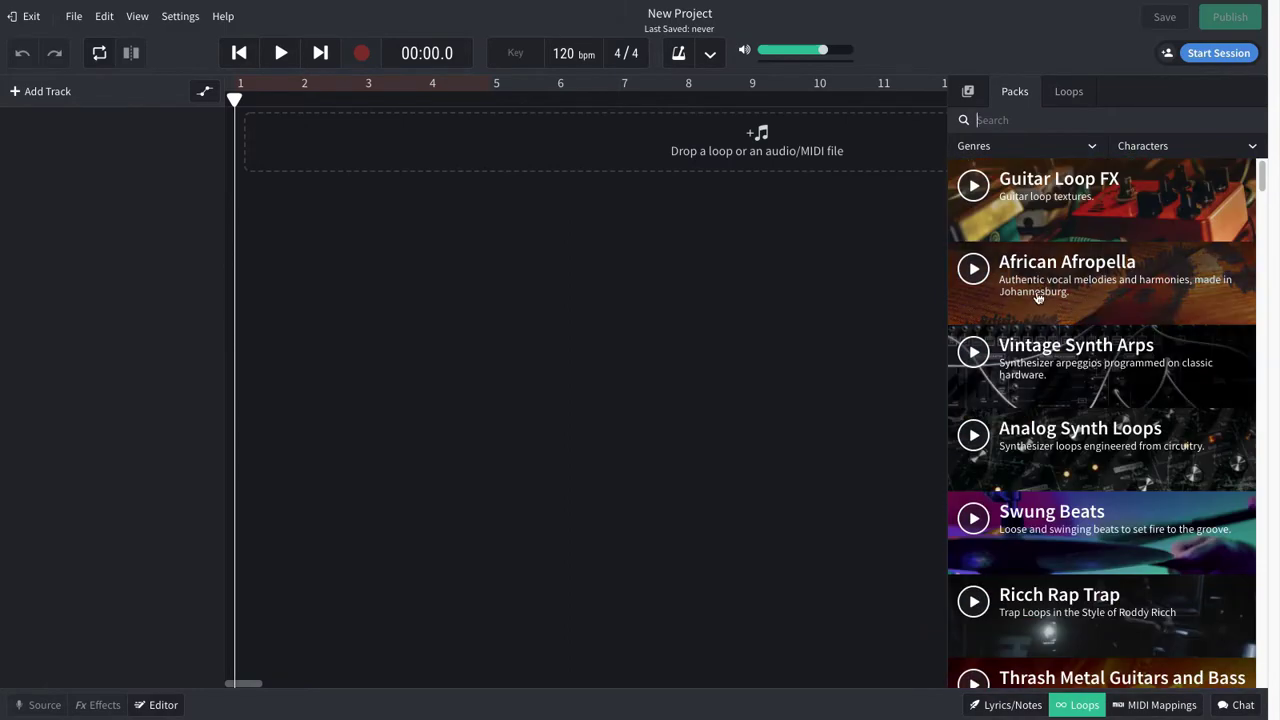
scroll(1038, 297, down, 12)
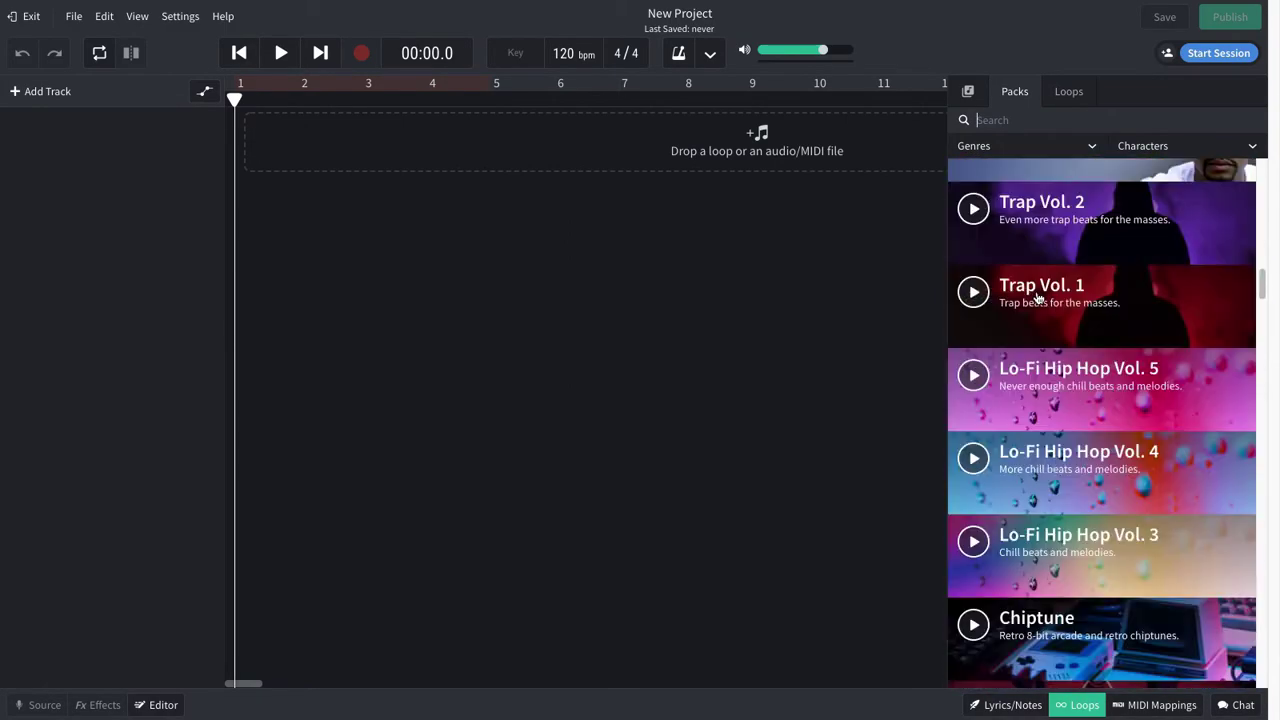
scroll(1038, 297, down, 10)
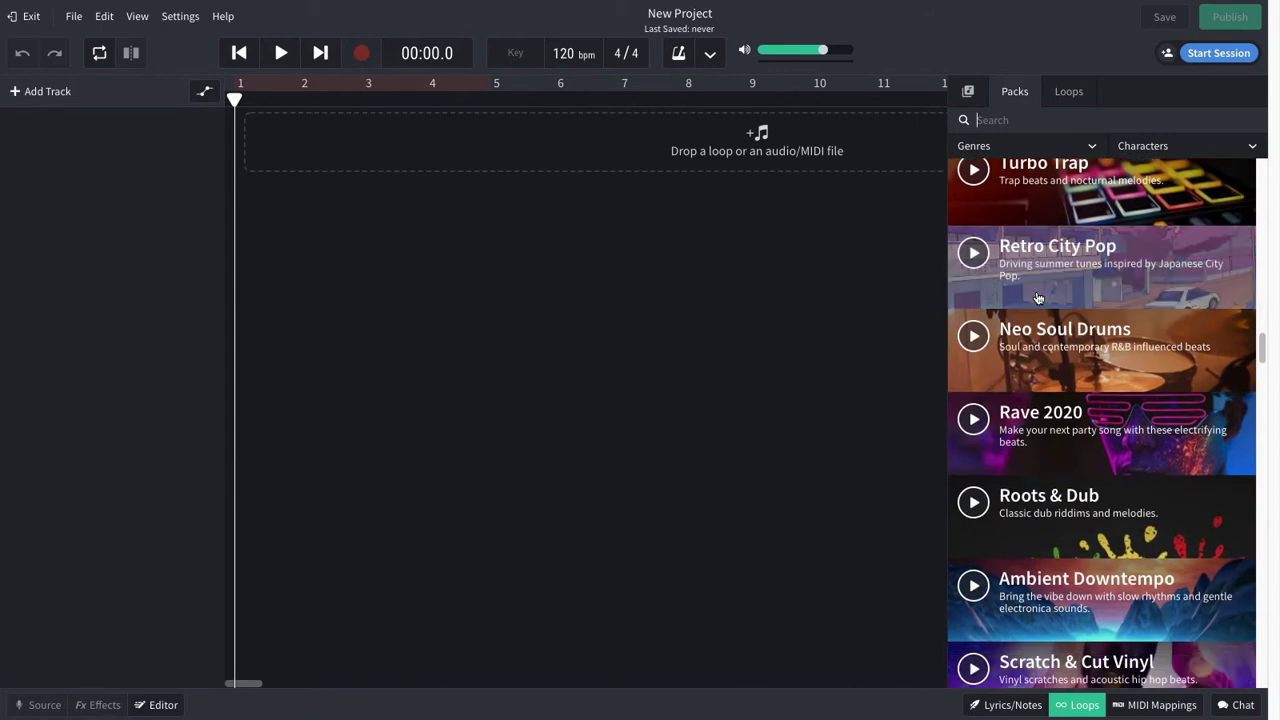
scroll(1038, 297, up, 1)
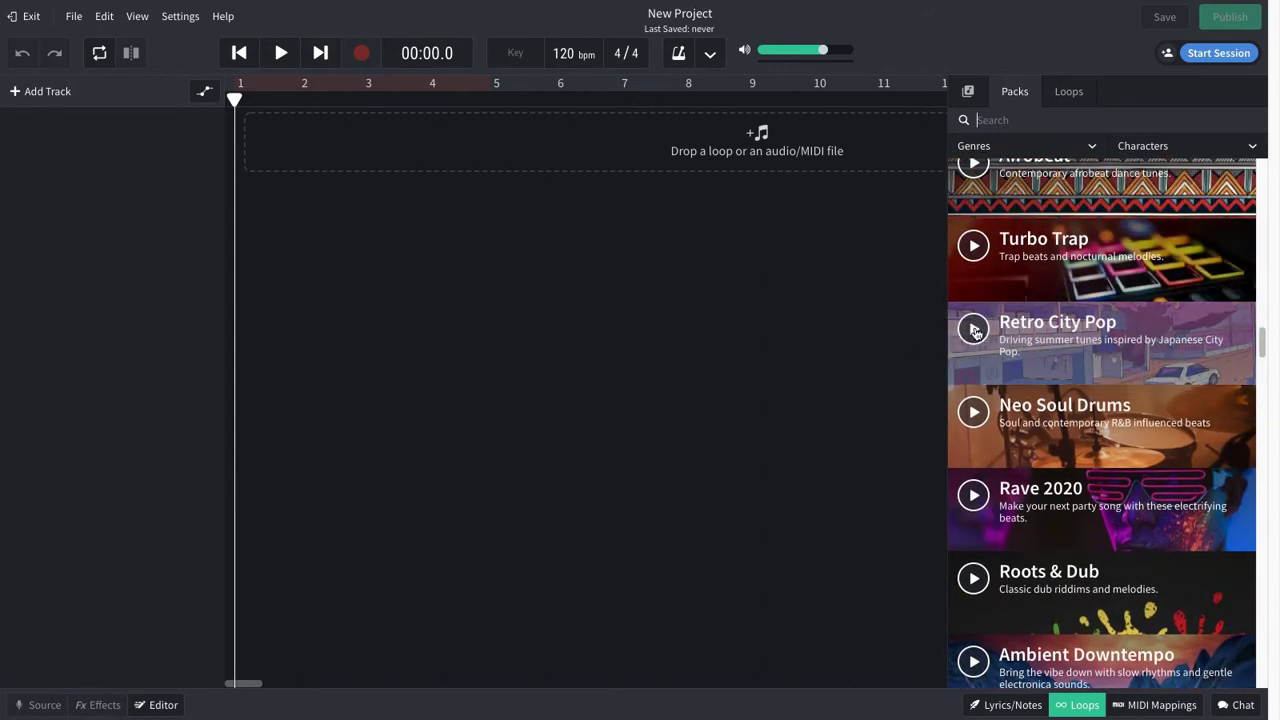
Preview Retro City Pop, lower the master volume slightly, then stop the previews.
click(974, 330)
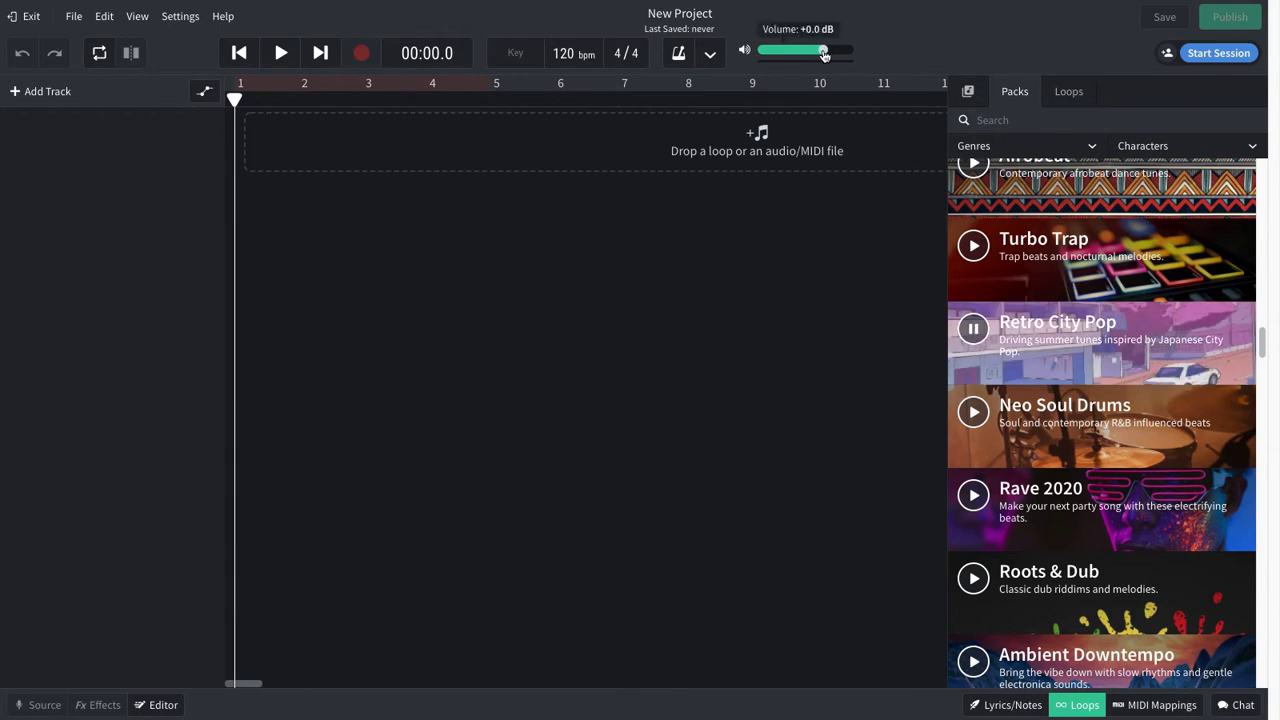
drag(822, 51, 808, 50)
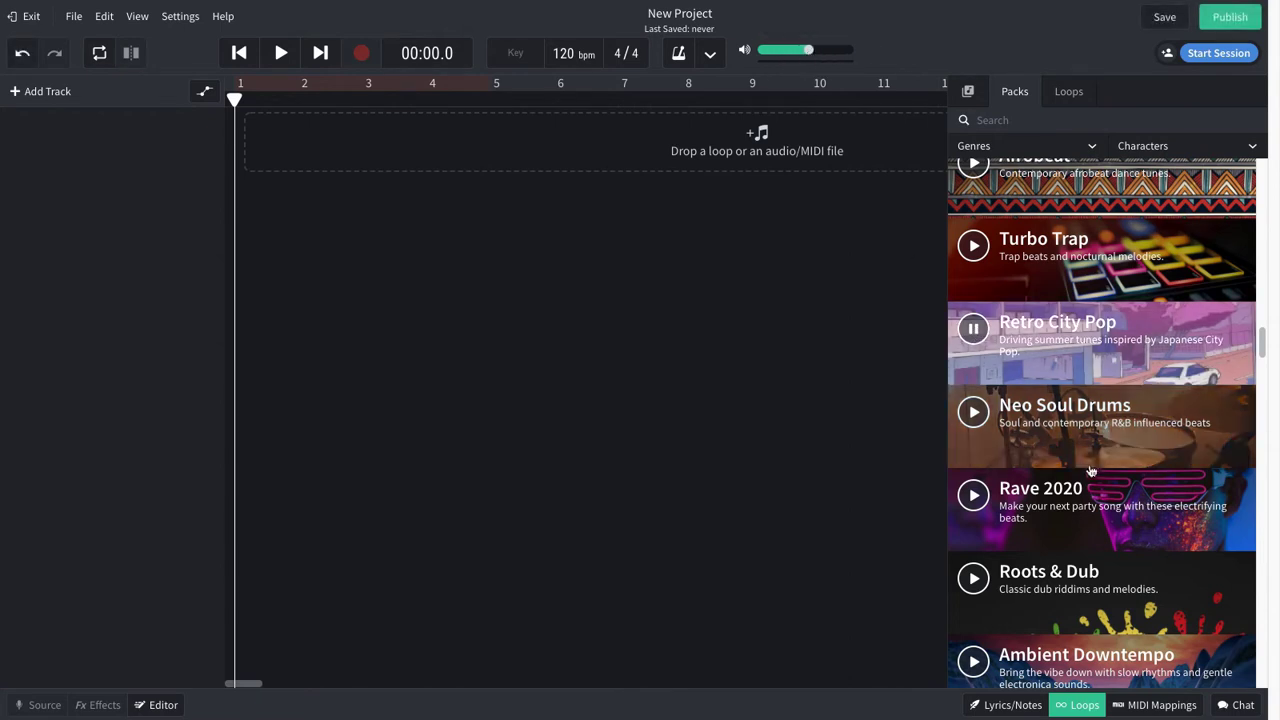
click(975, 330)
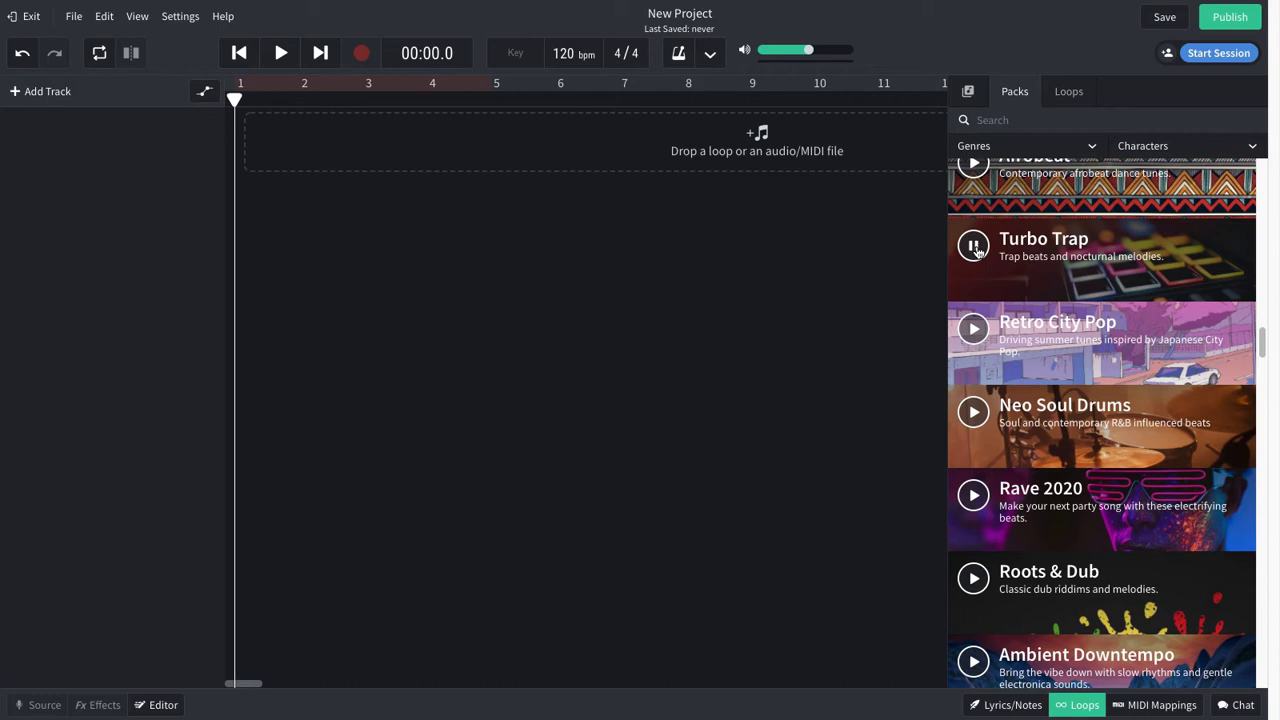
click(974, 248)
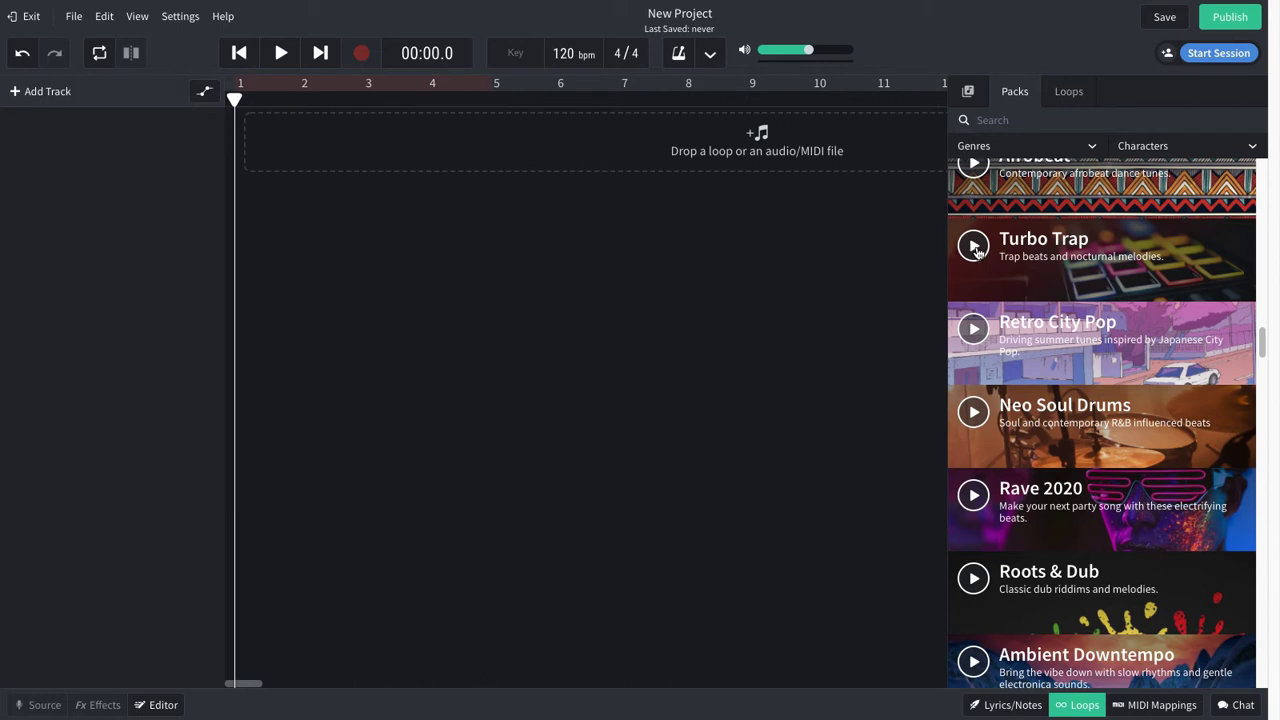
click(1078, 367)
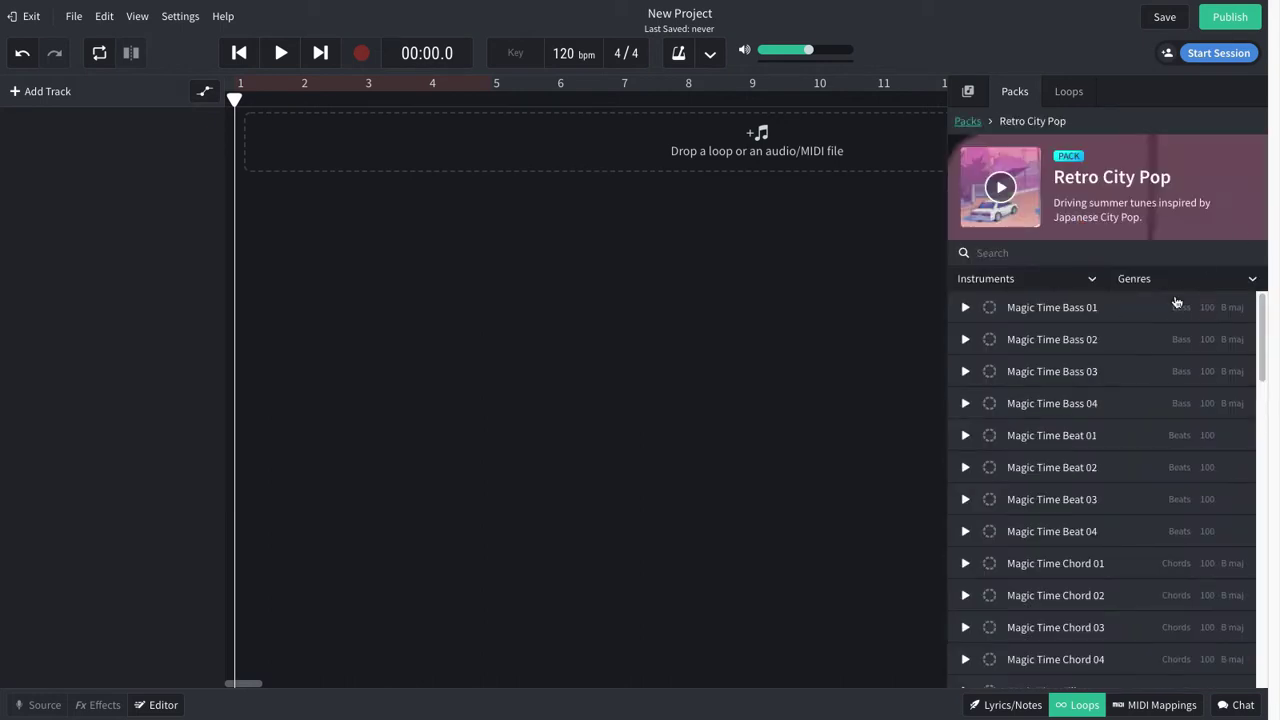
scroll(1022, 389, down, 1)
click(964, 308)
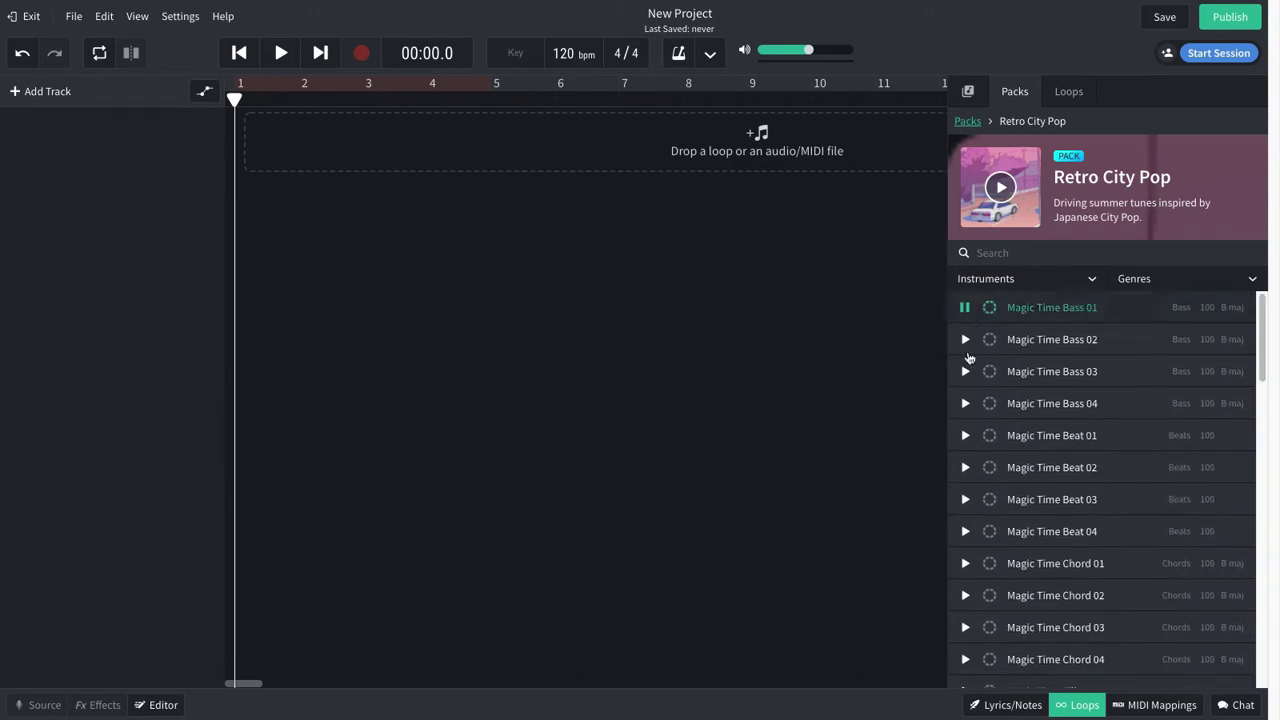
click(966, 372)
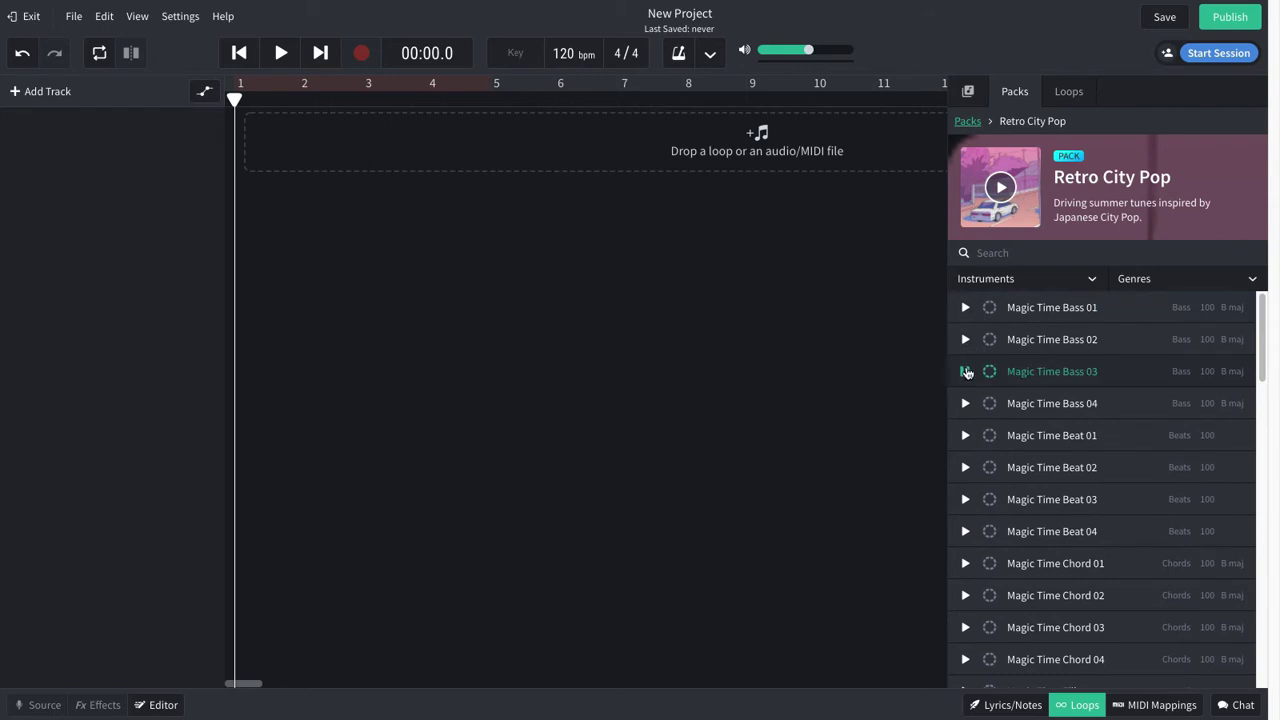
click(966, 372)
scroll(1023, 434, down, 1)
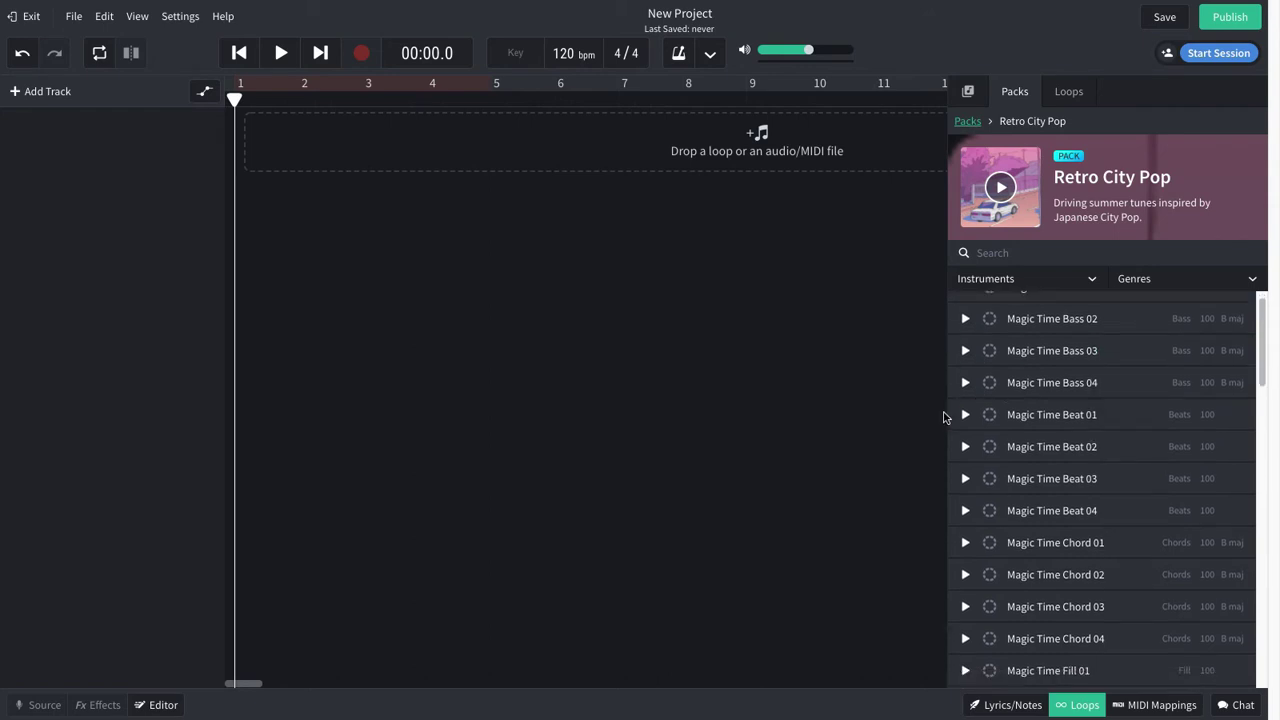
click(965, 414)
click(966, 414)
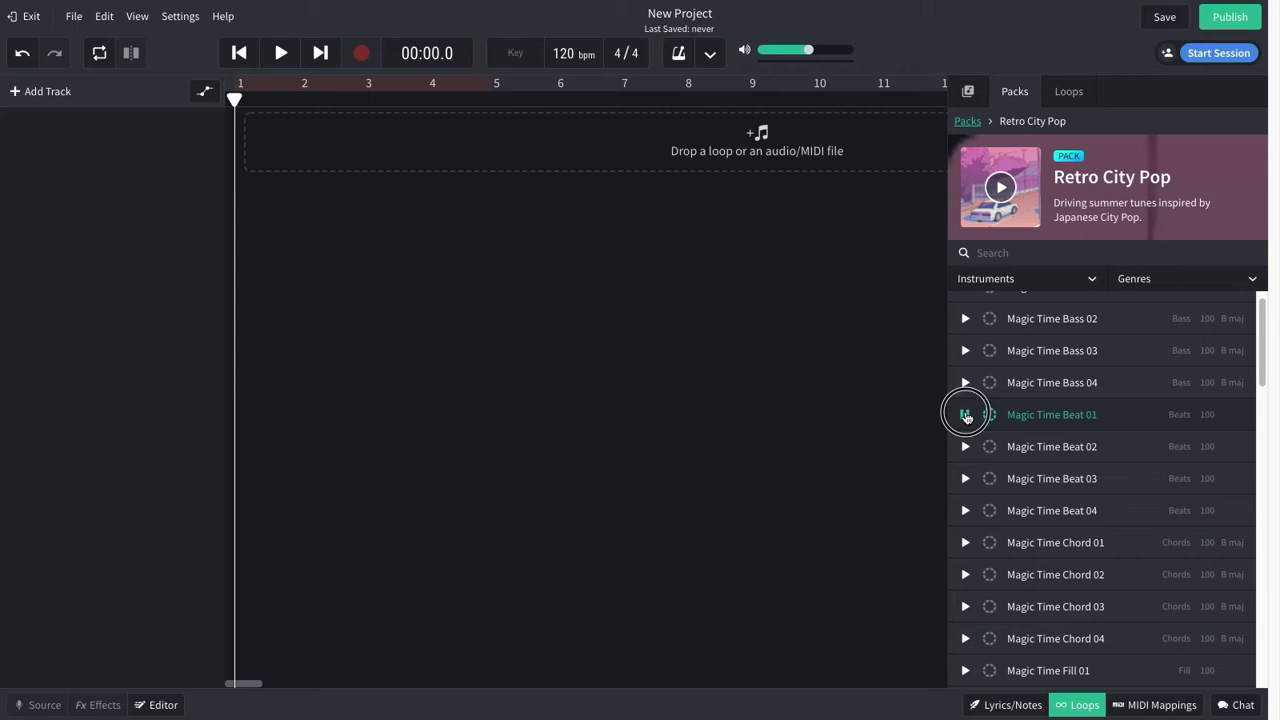
scroll(998, 513, down, 5)
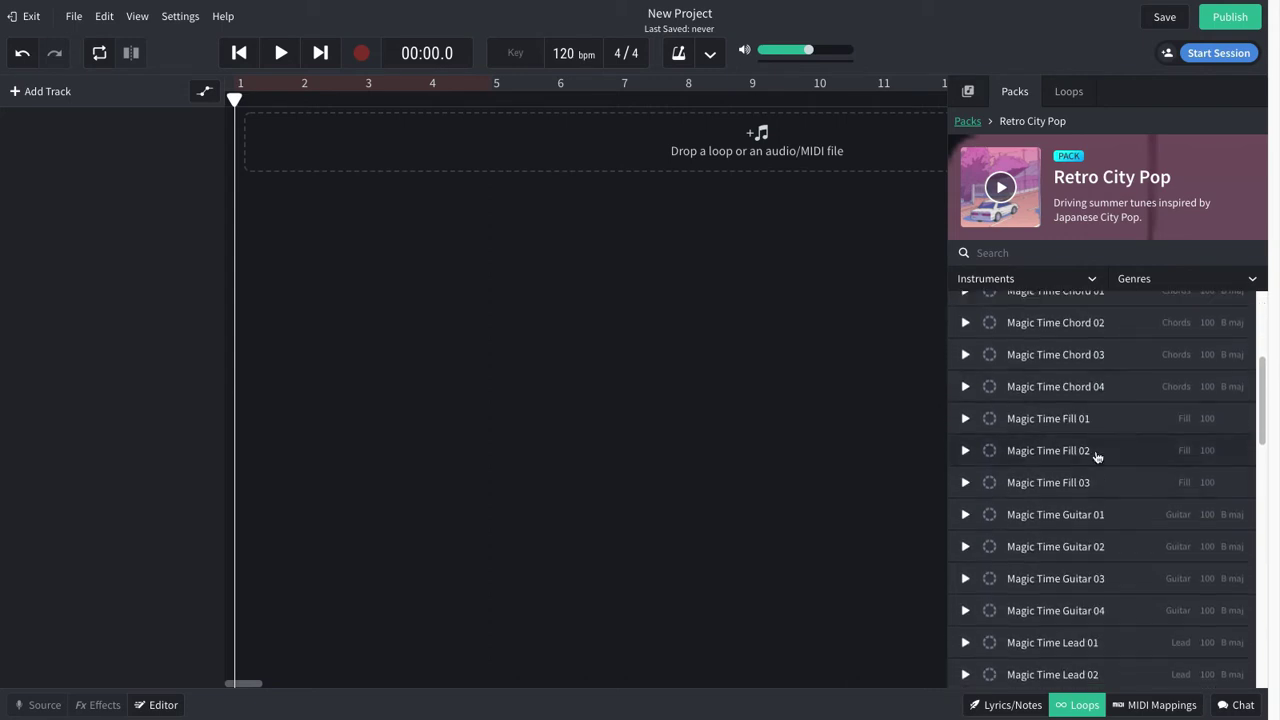
scroll(1014, 451, up, 5)
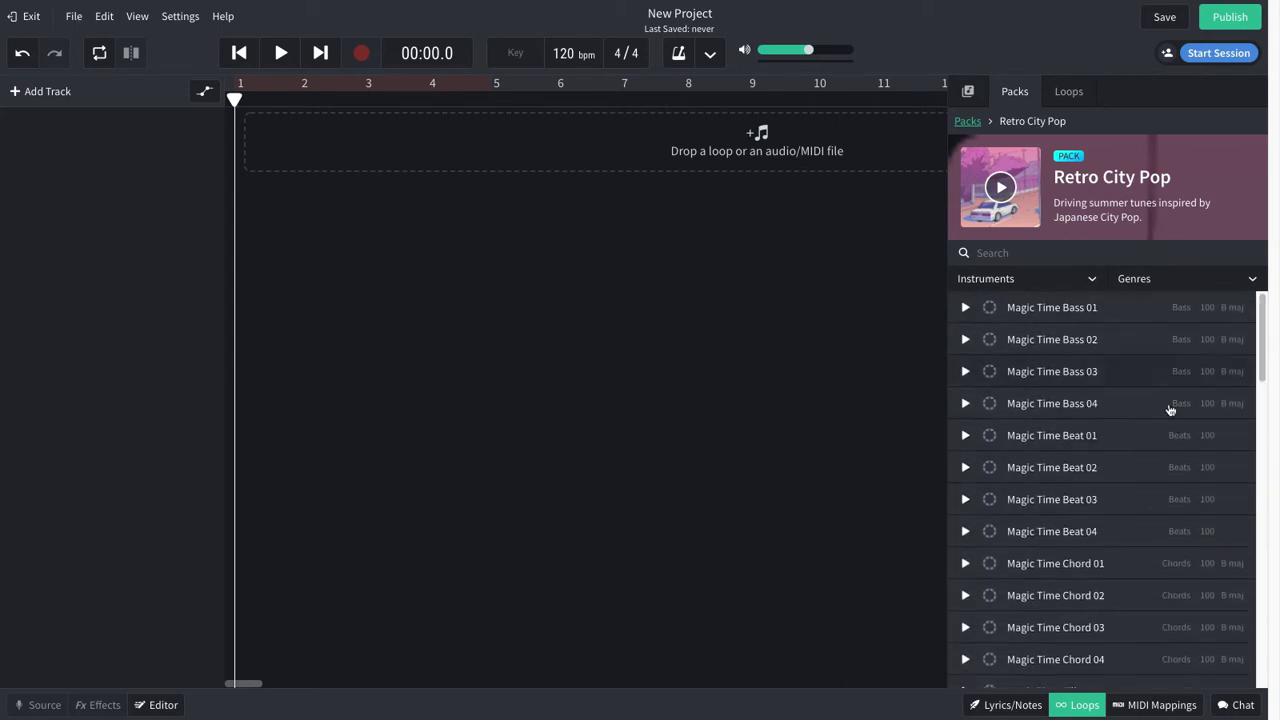
scroll(1174, 450, down, 7)
scroll(1176, 492, down, 1)
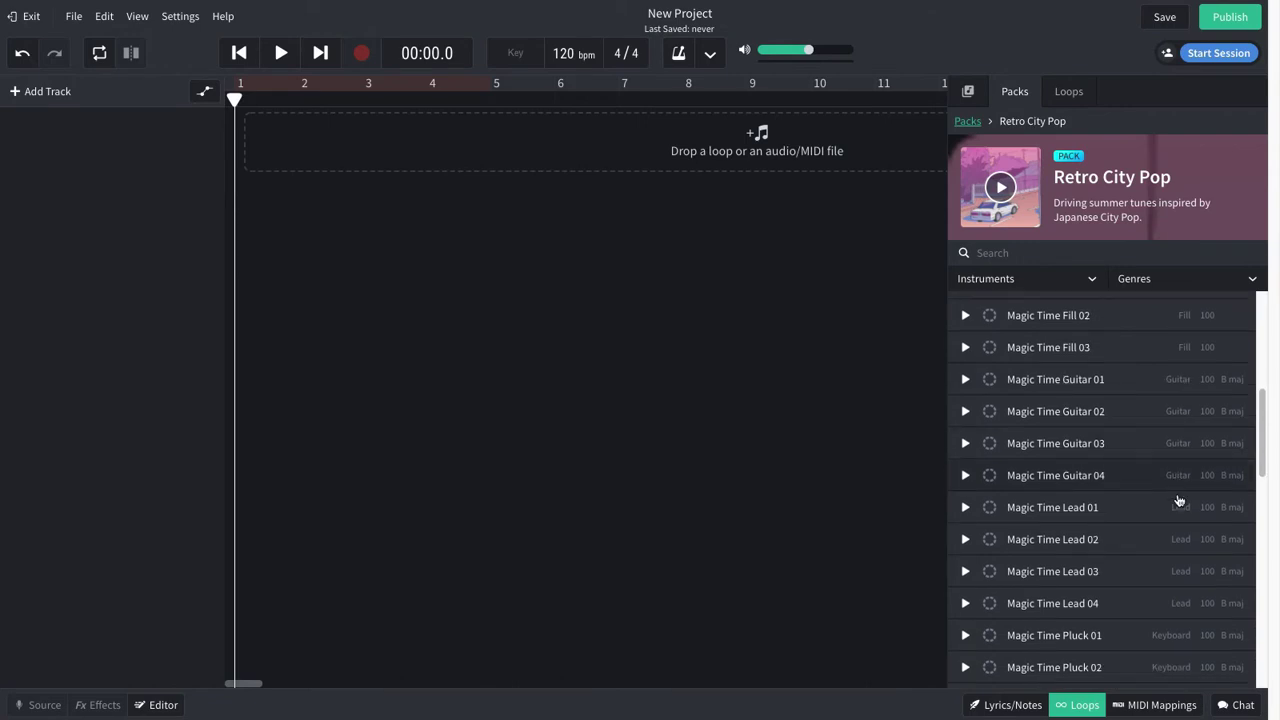
scroll(1156, 528, up, 8)
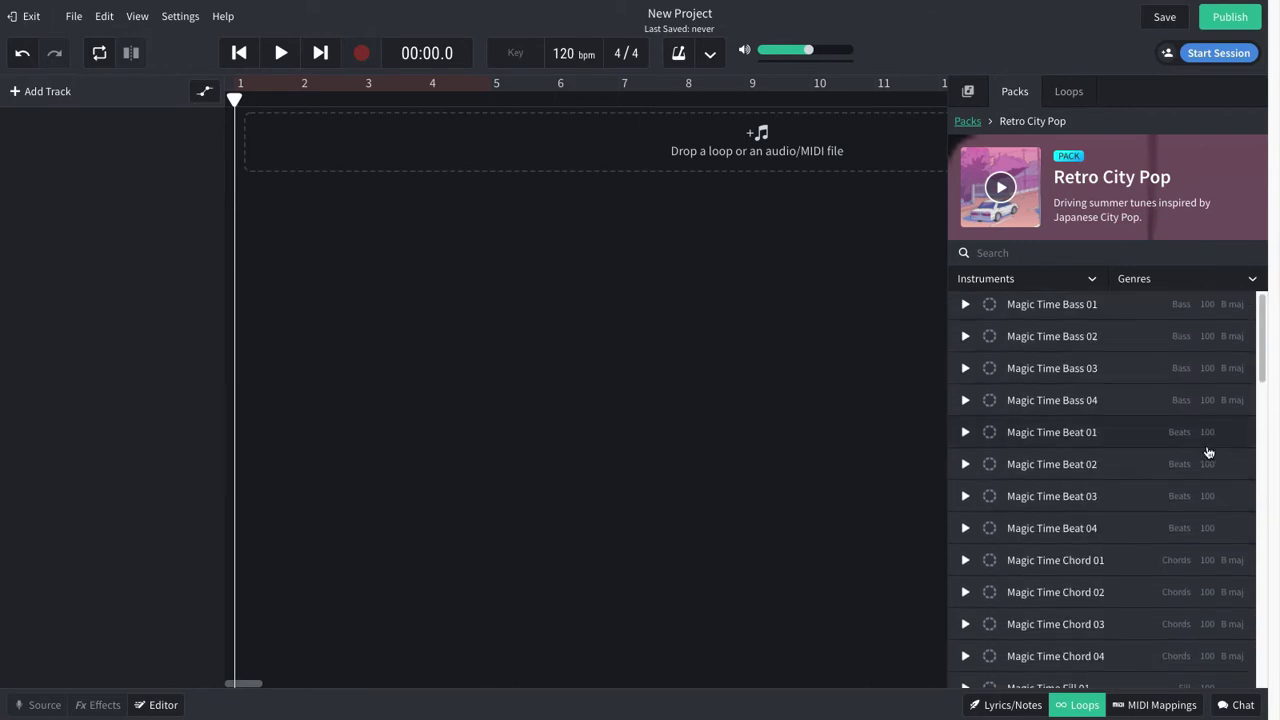
scroll(1208, 451, down, 8)
scroll(1215, 400, up, 8)
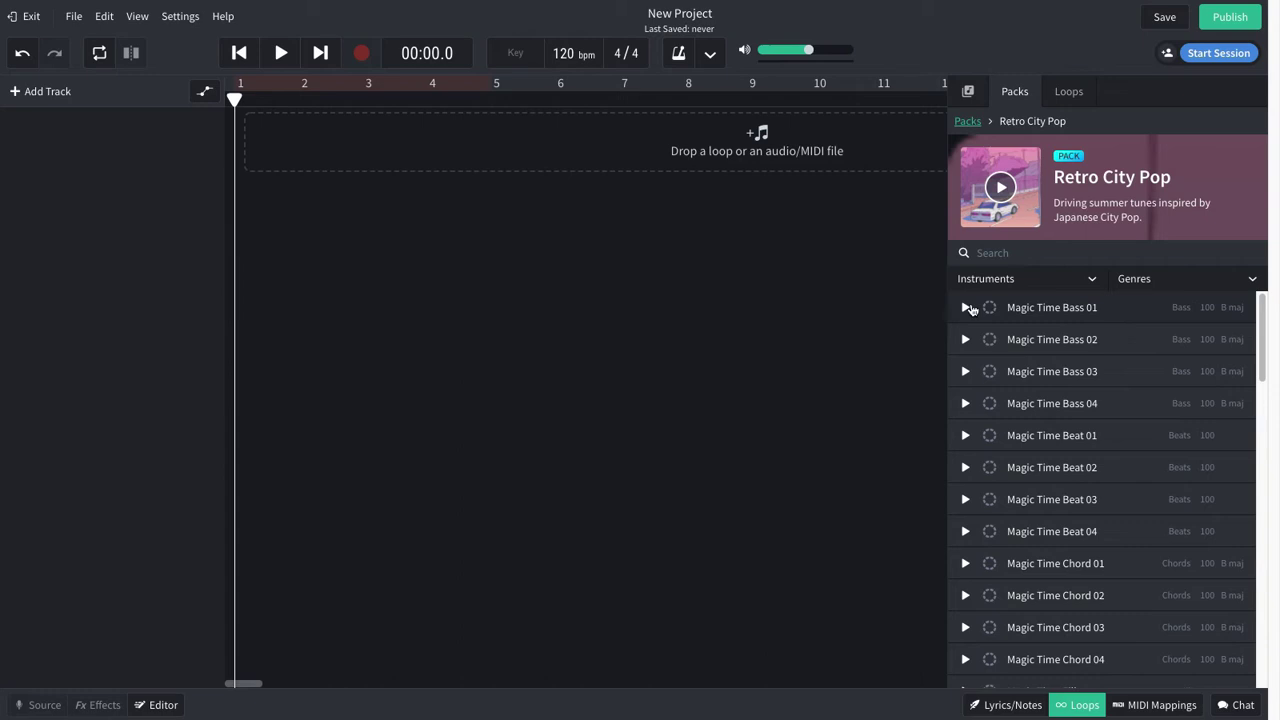
Add Magic Time Bass 01 and See You Tonight Keys 01 as new tracks.
double_click(966, 308)
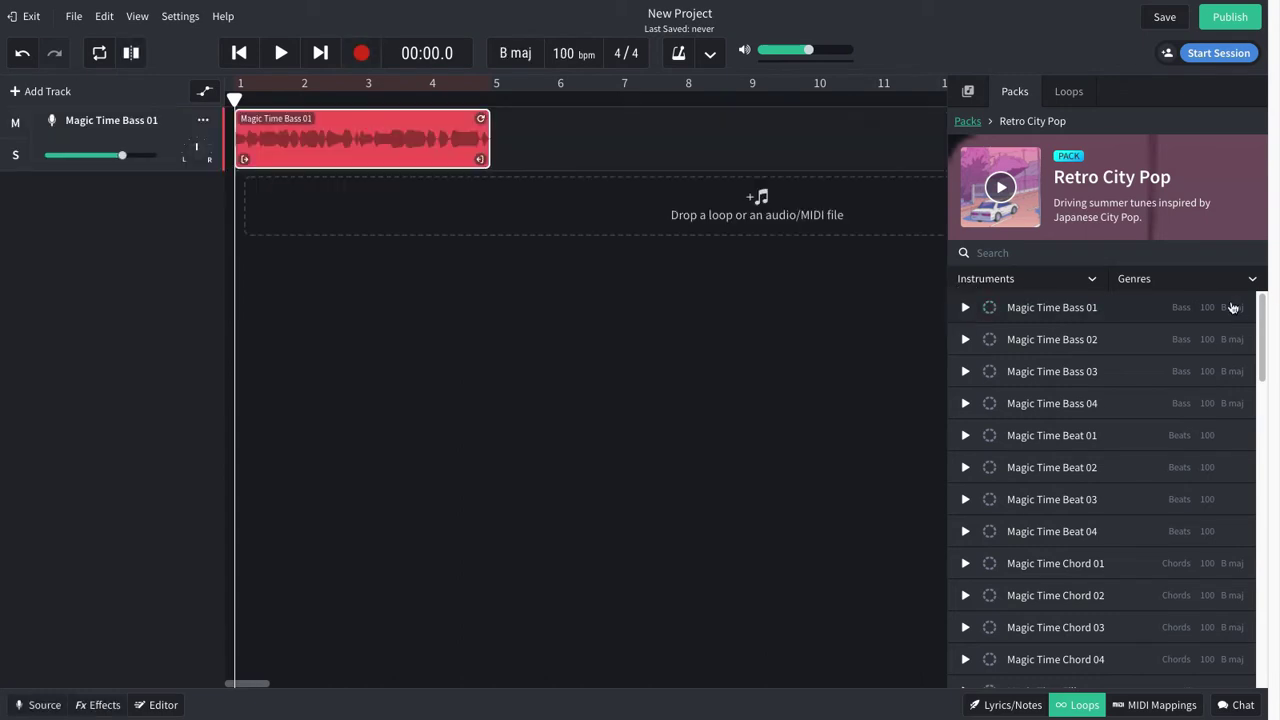
scroll(1030, 368, down, 15)
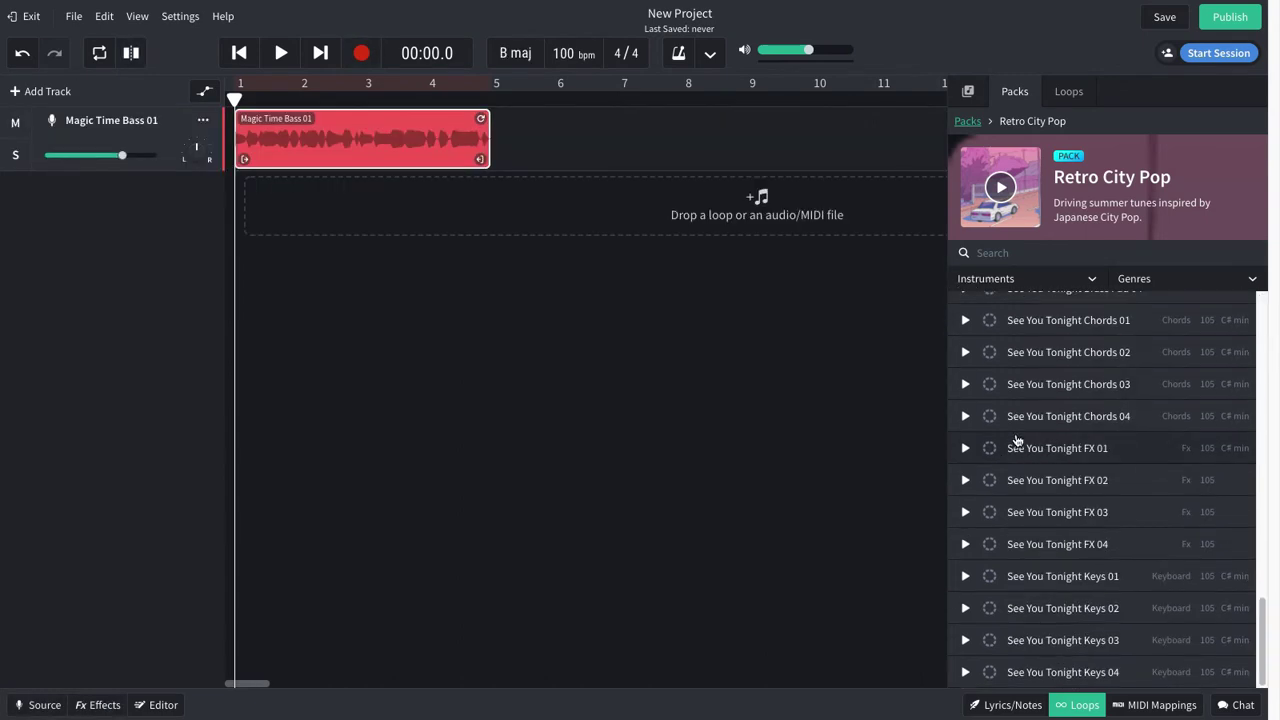
double_click(1086, 577)
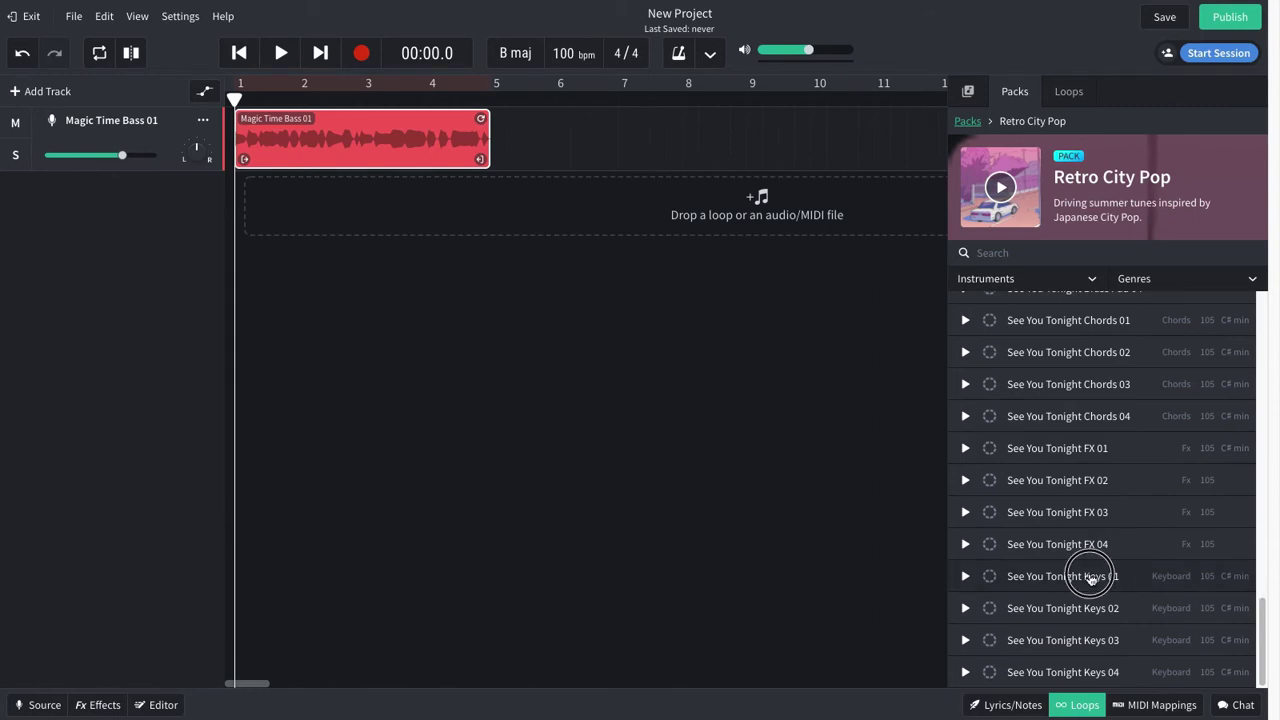
Play the project and raise the bass track volume to about +3 dB.
click(560, 150)
key(space)
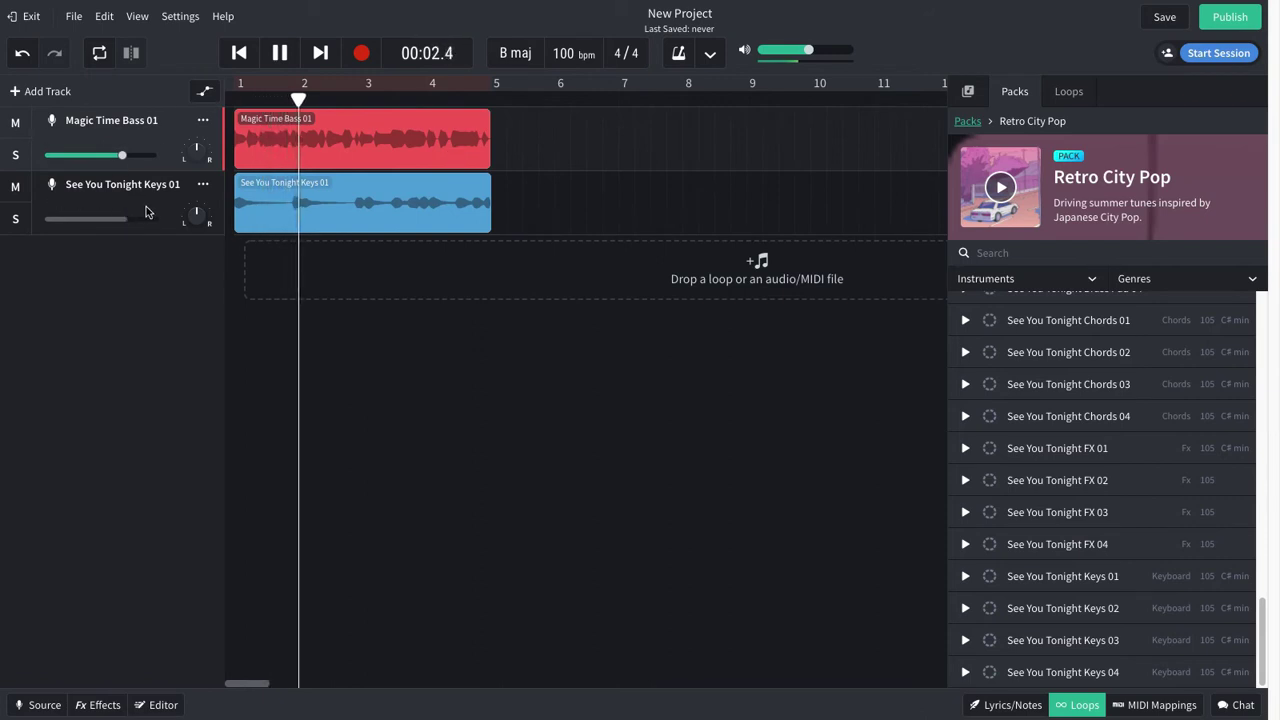
click(122, 157)
drag(122, 157, 139, 158)
key(space)
Move the playhead back and scroll the loop list up to Magic Time Bass 01.
drag(451, 98, 235, 100)
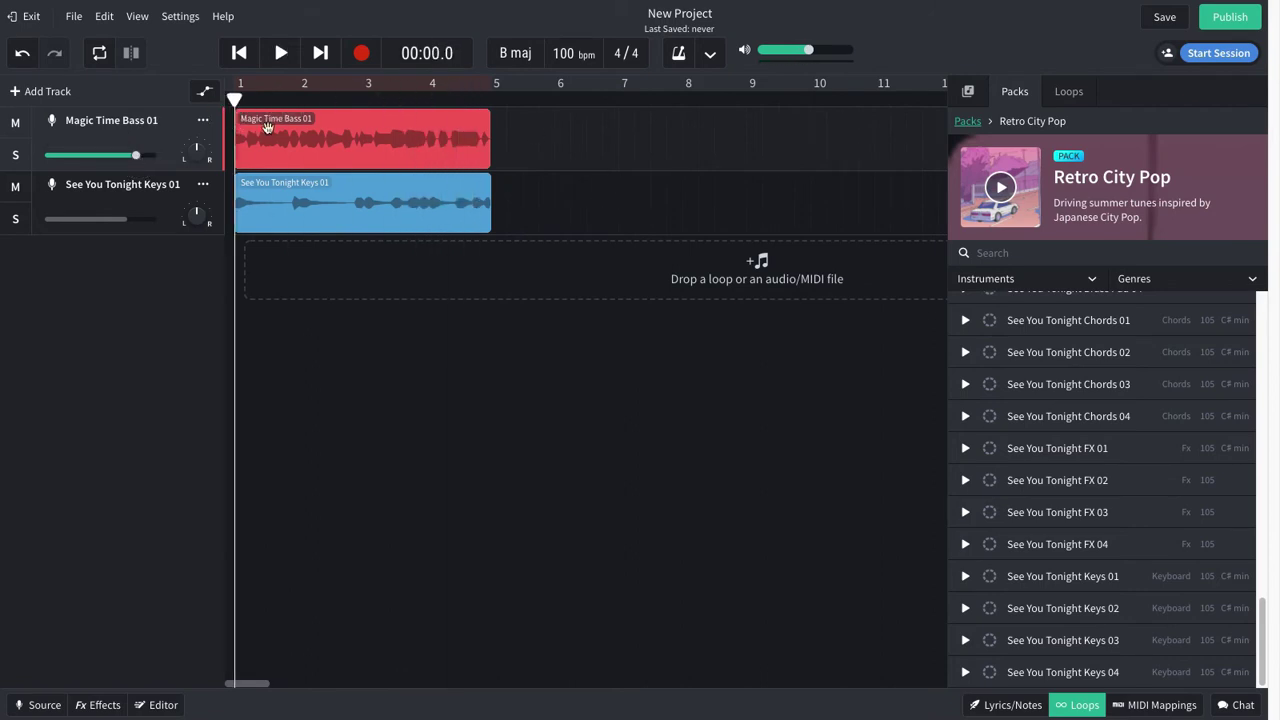
scroll(1165, 457, up, 15)
scroll(1165, 457, down, 14)
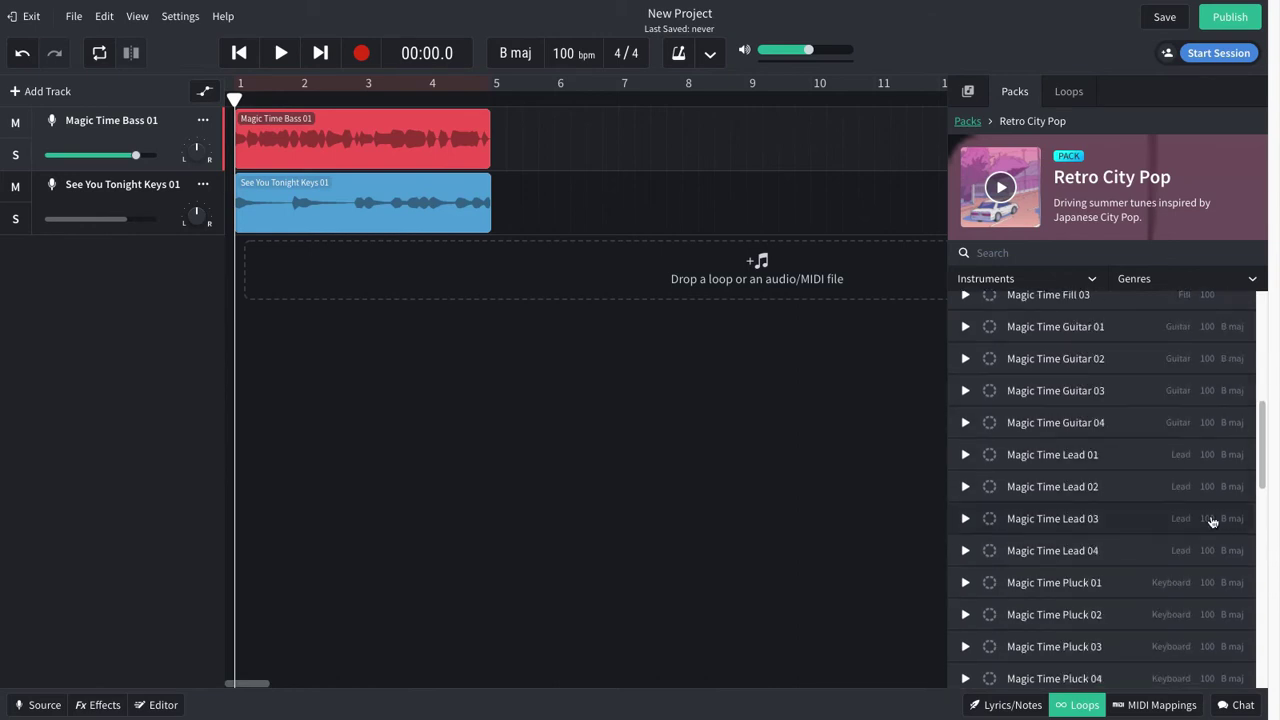
scroll(1170, 490, up, 14)
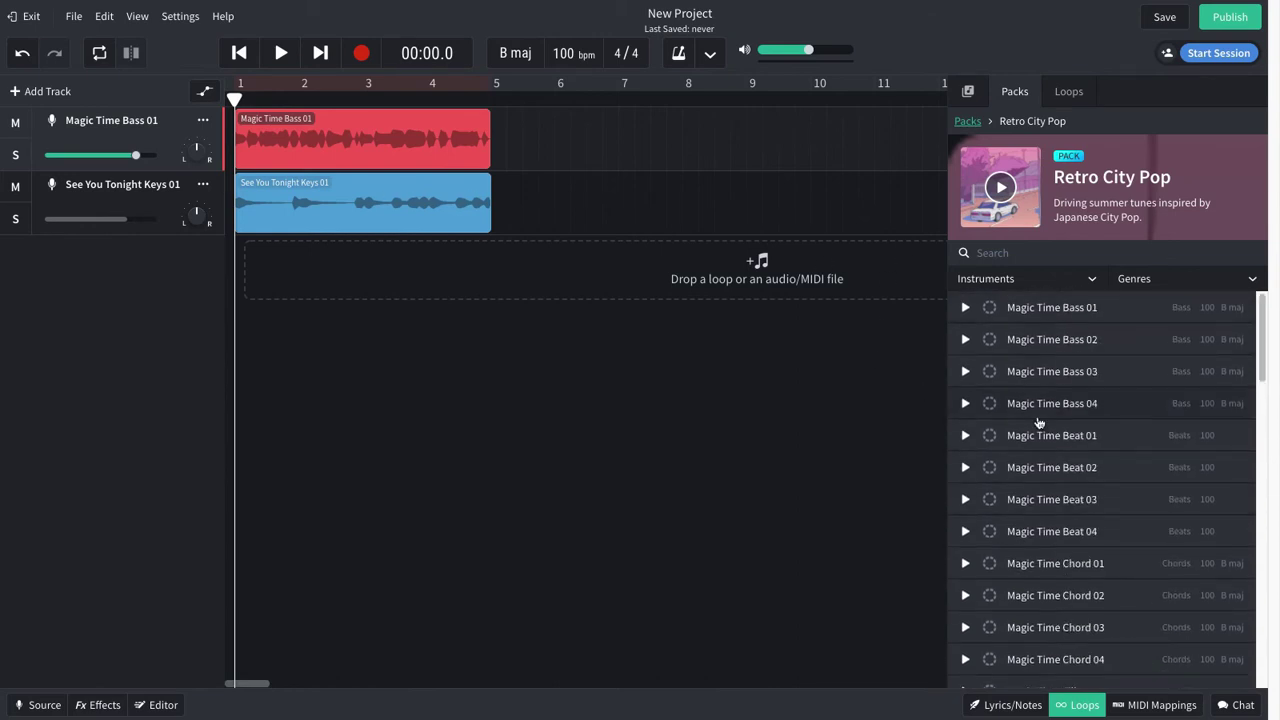
Preview Magic Time Beat 02 and add it as a new track.
click(966, 468)
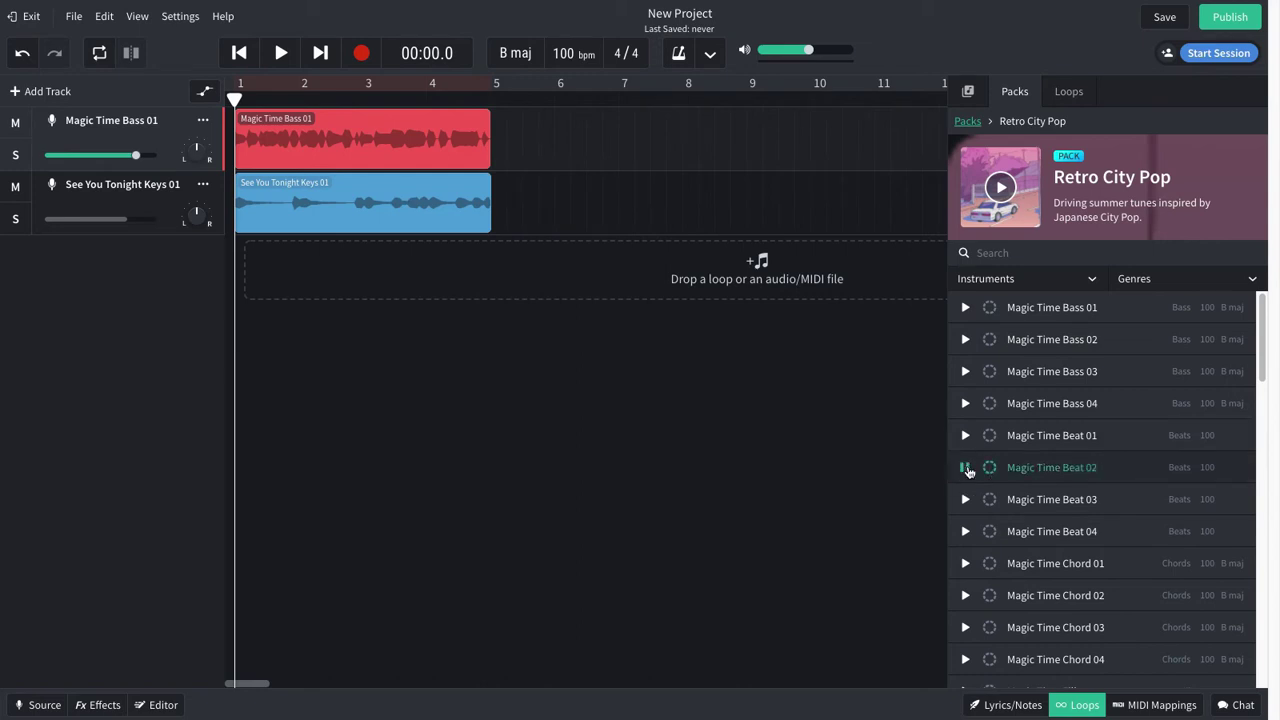
drag(1078, 477, 505, 275)
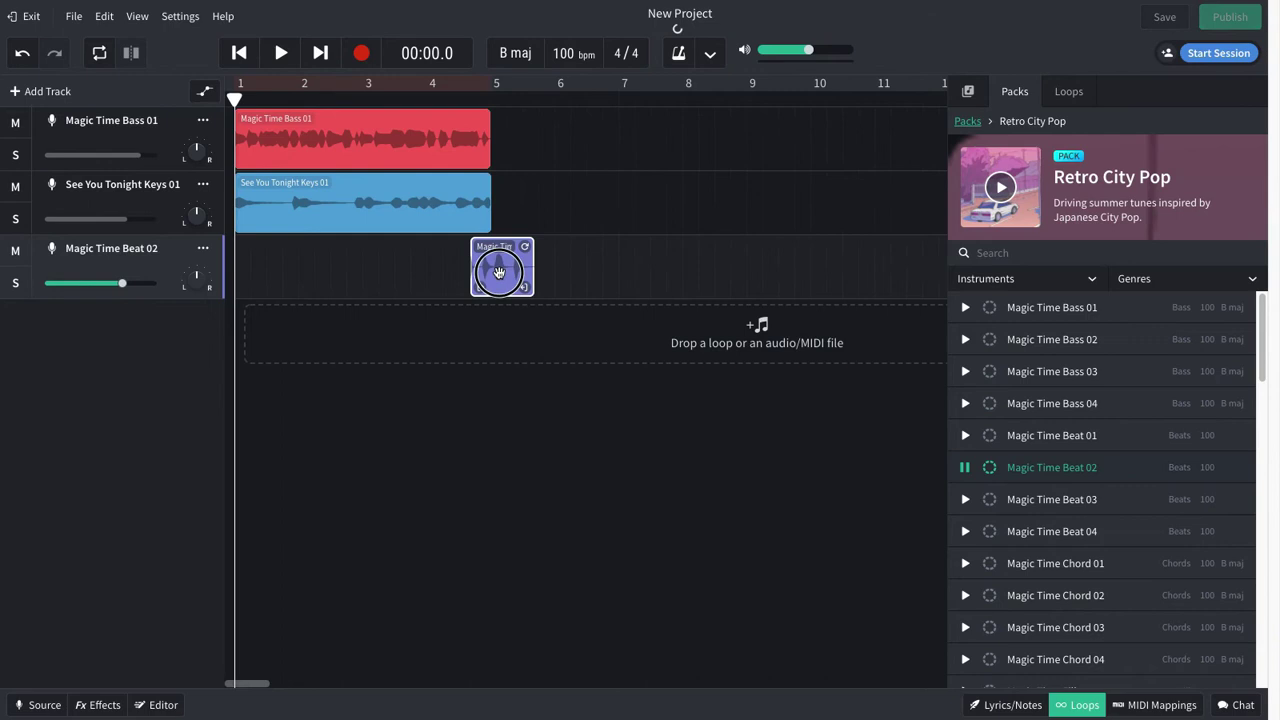
click(966, 470)
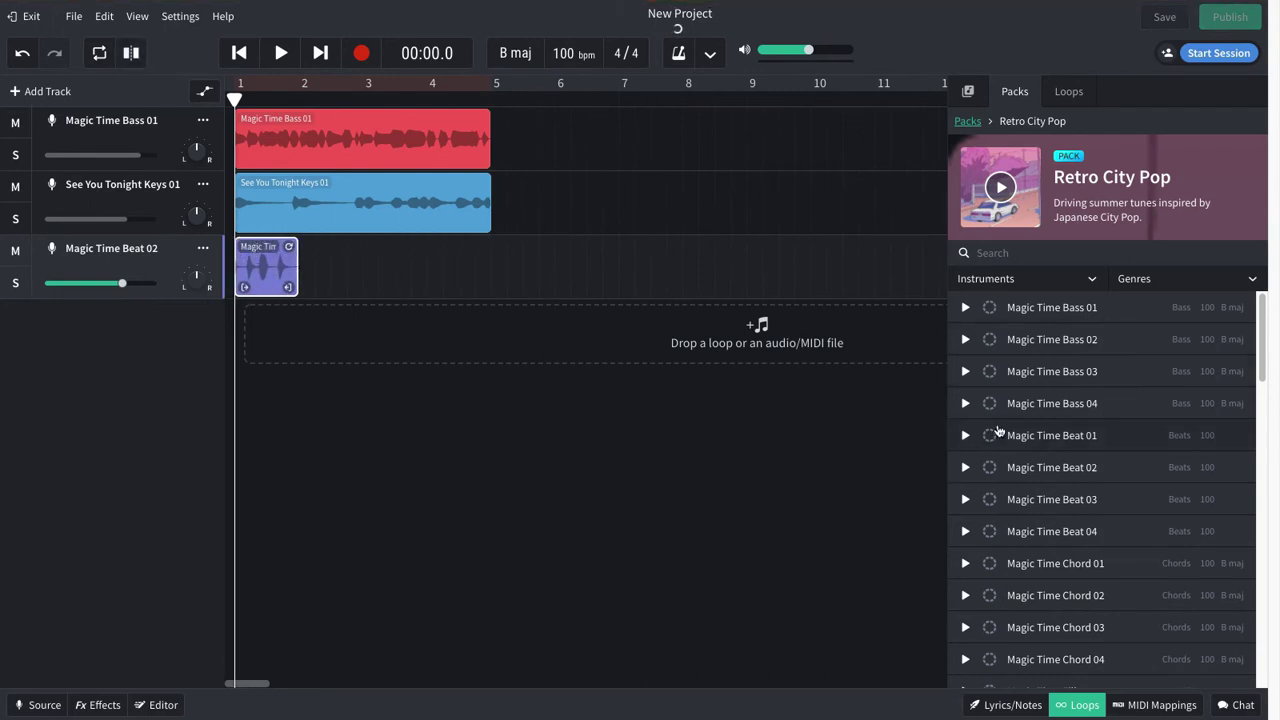
Add Magic Time Beat 01 as a track, delete it again, and select the Beat 02 clip.
drag(1072, 440, 363, 329)
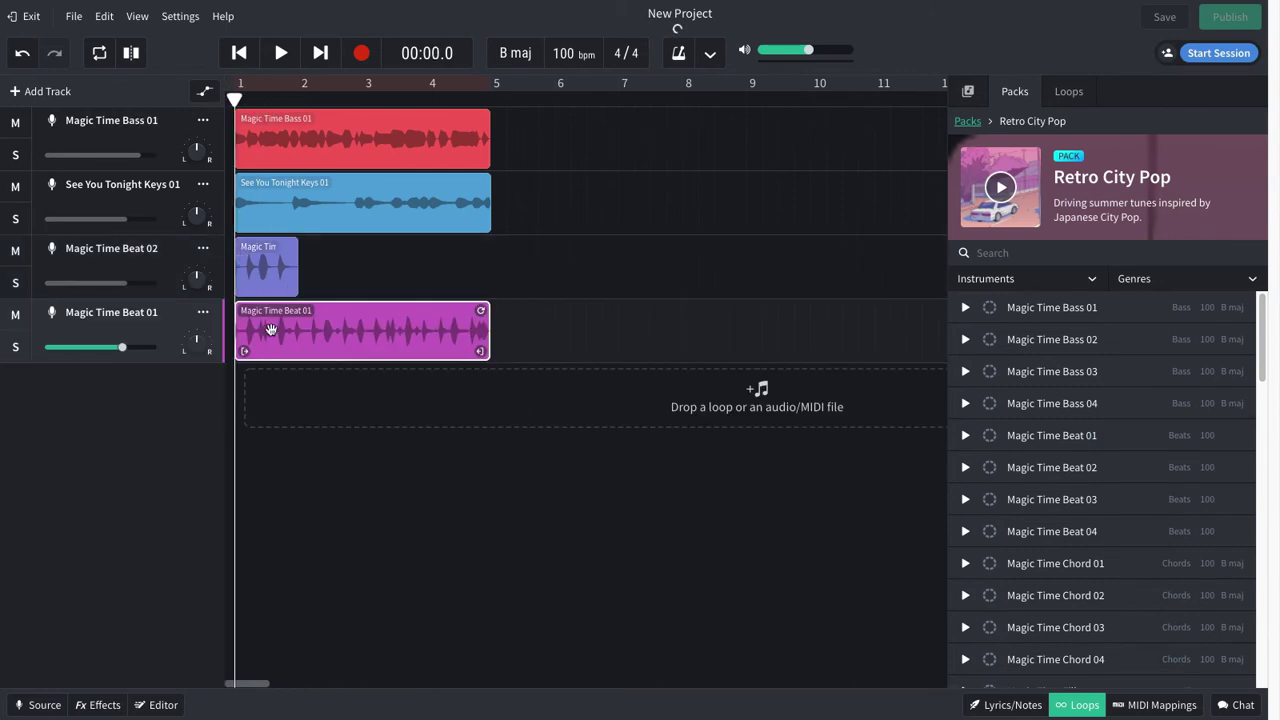
right_click(167, 332)
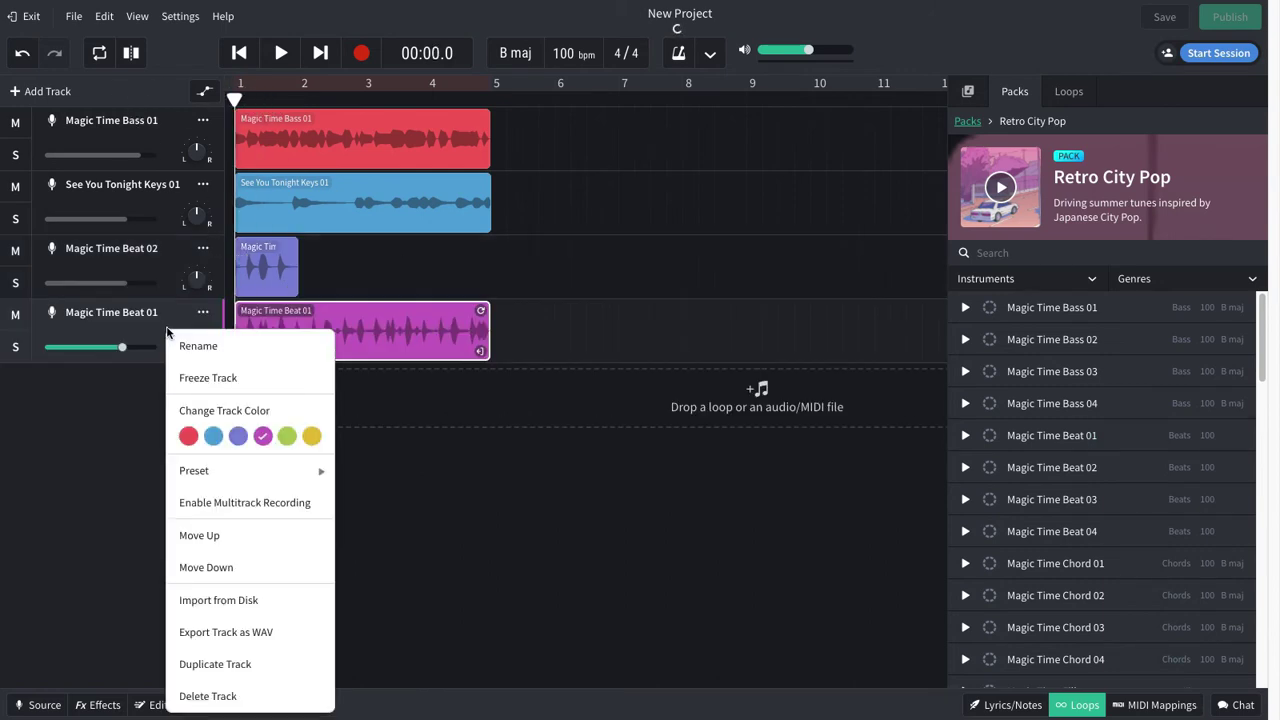
click(241, 696)
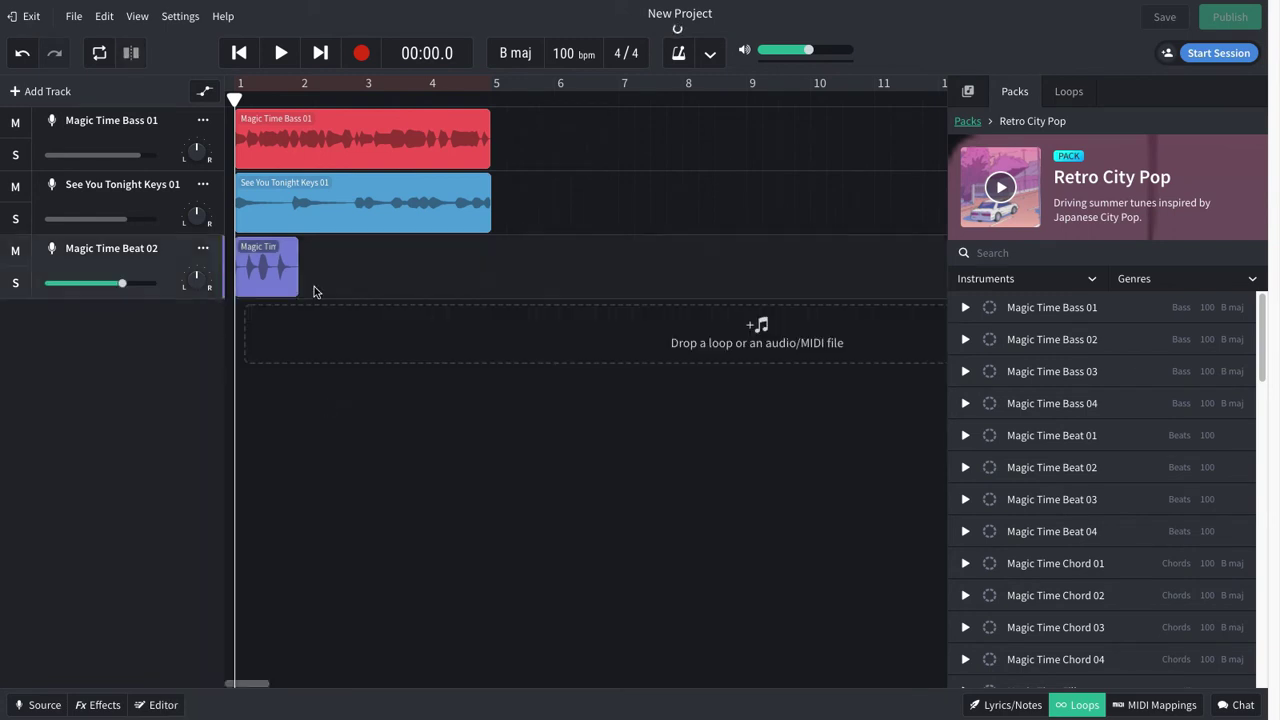
click(253, 274)
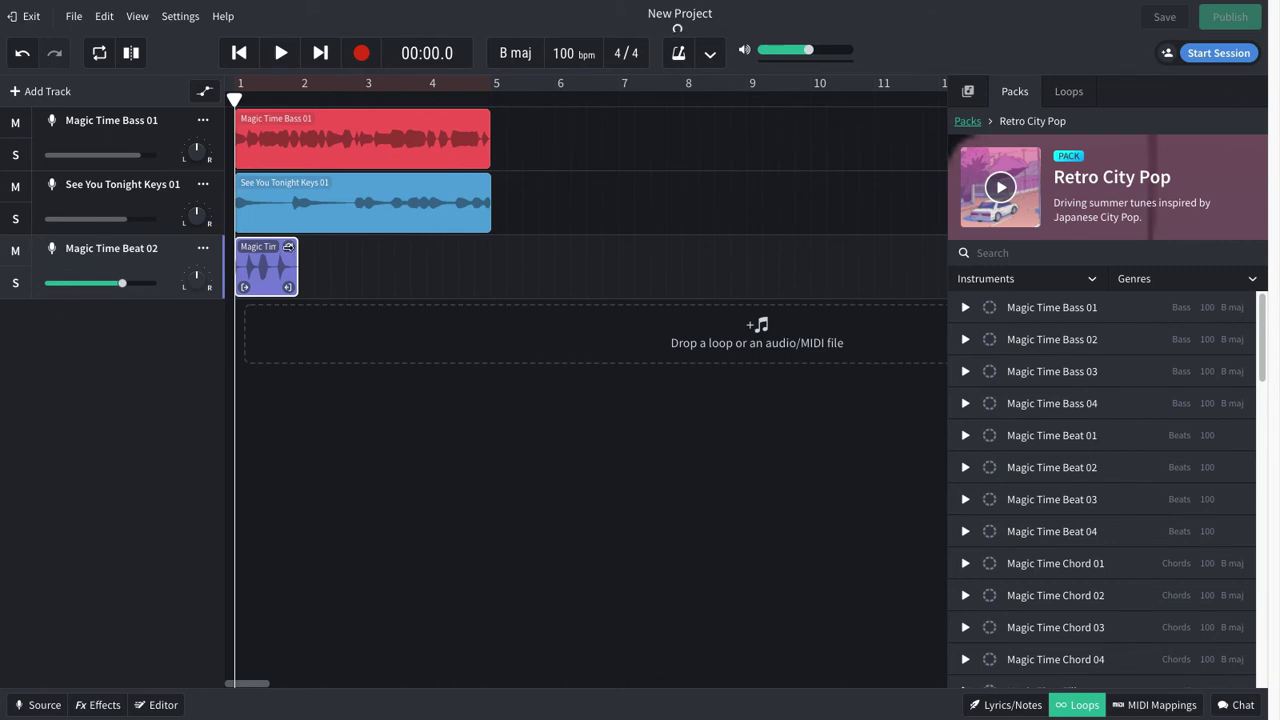
Loop the Magic Time Beat 02 clip out to bar 5 and play it back.
drag(288, 246, 485, 231)
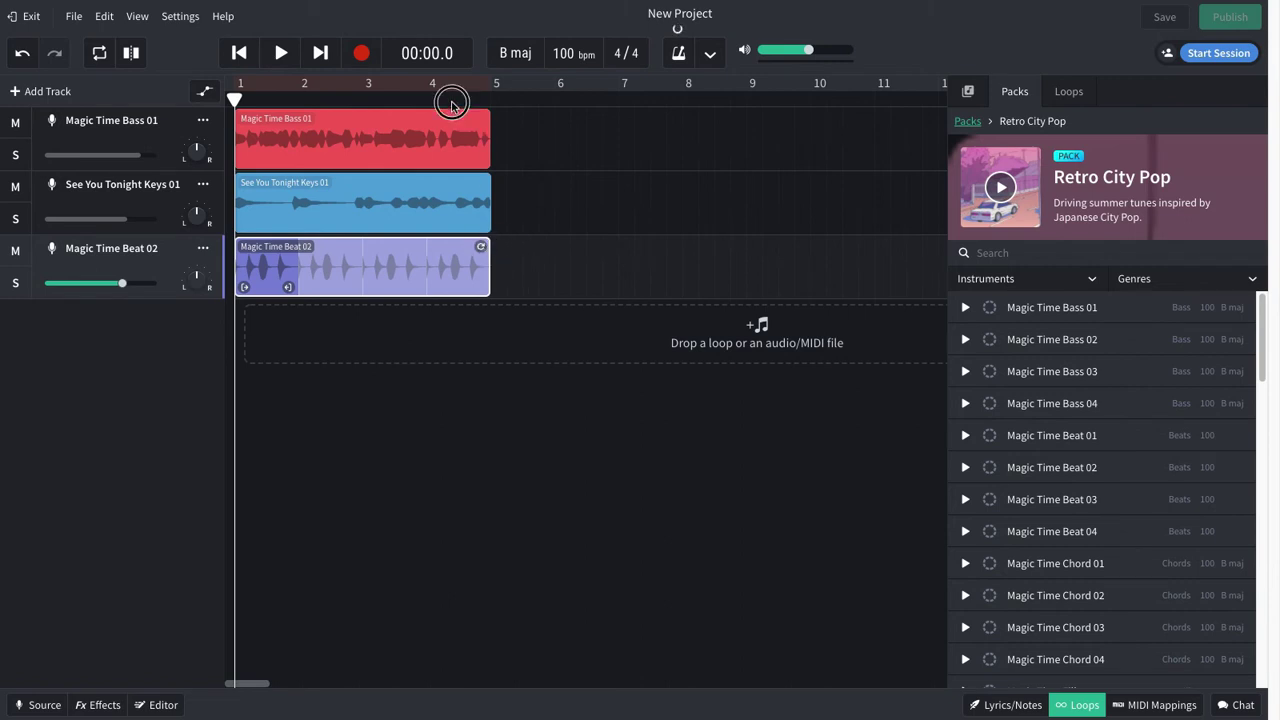
key(space)
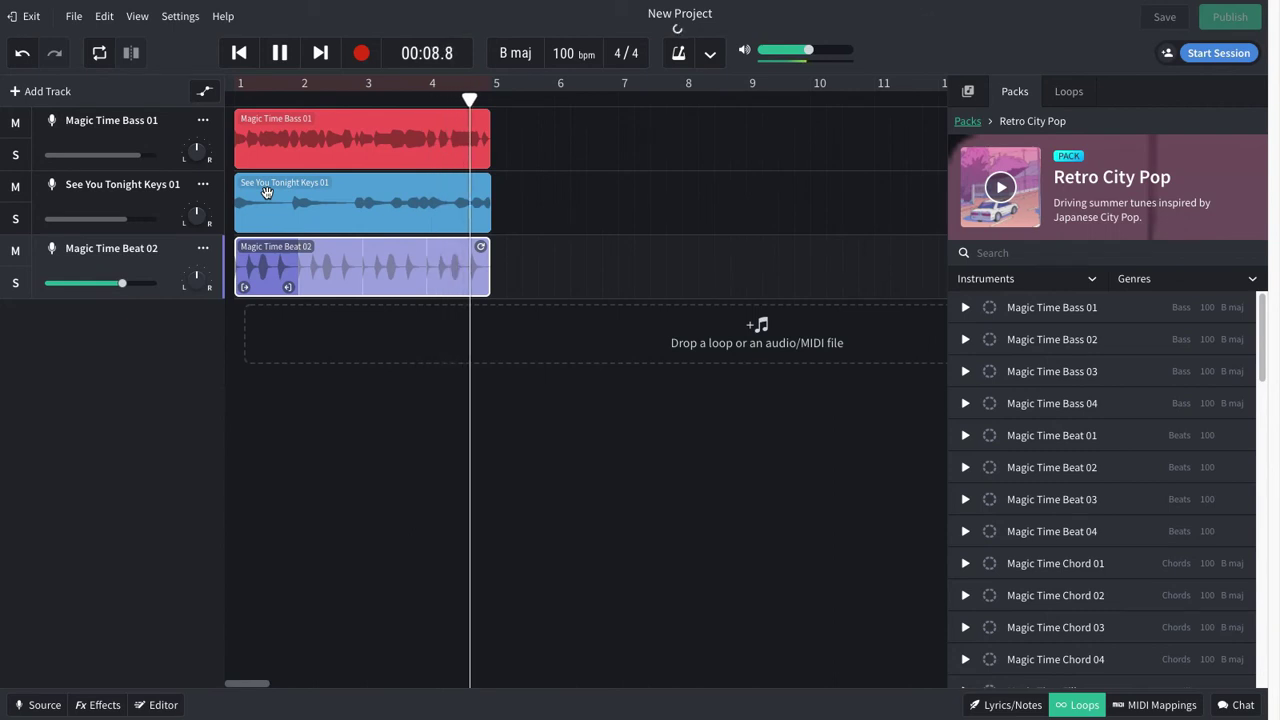
key(space)
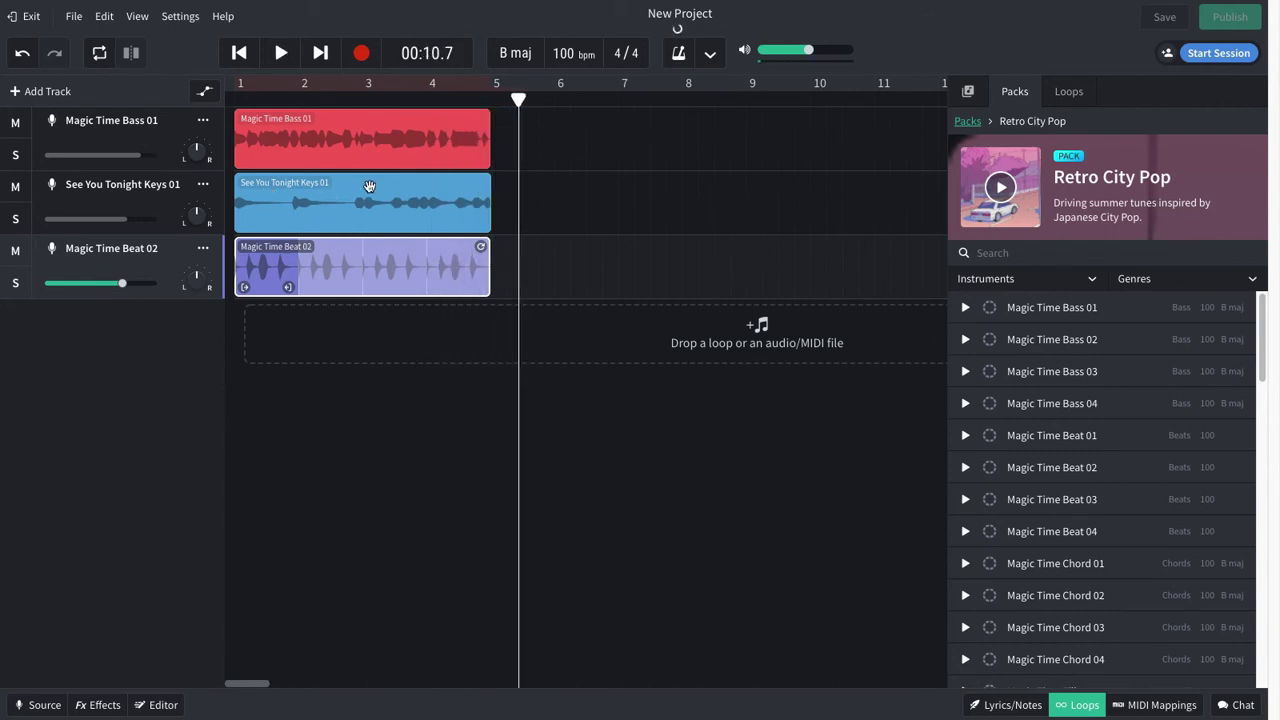
Delete the Magic Time Beat 02, See You Tonight Keys 01 and Magic Time Bass 01 tracks.
right_click(167, 262)
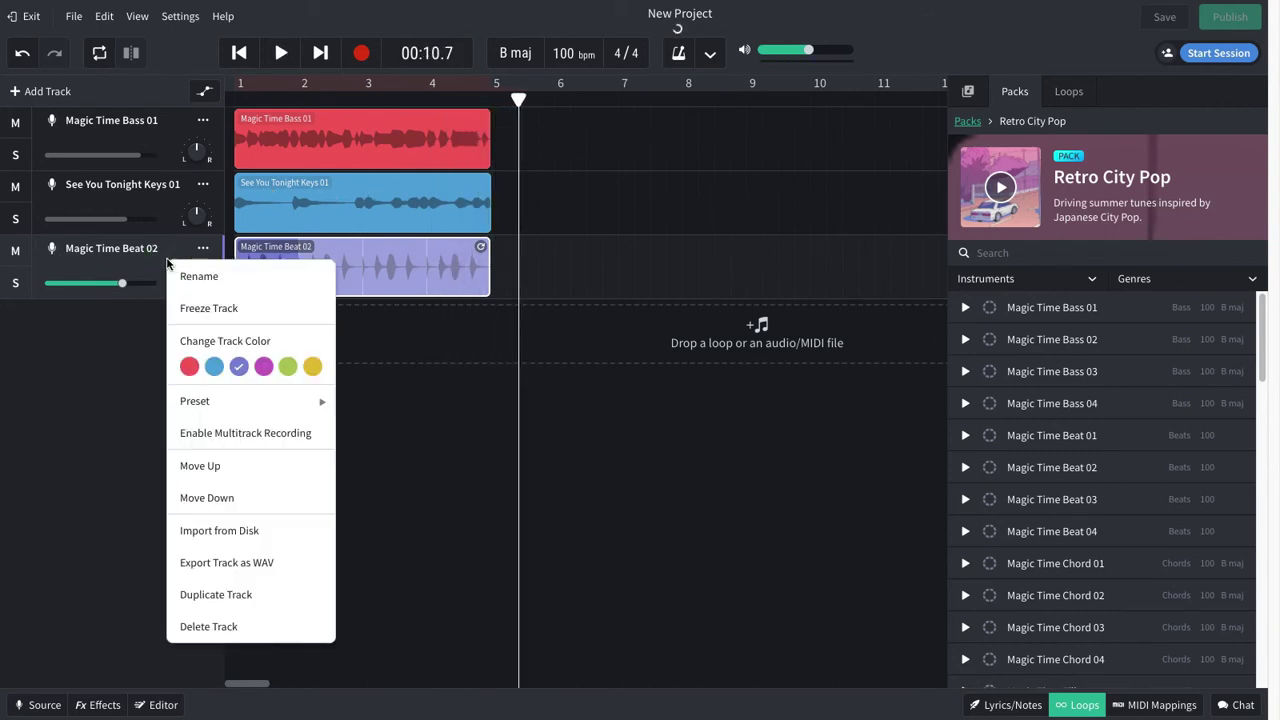
click(253, 627)
right_click(157, 203)
click(243, 563)
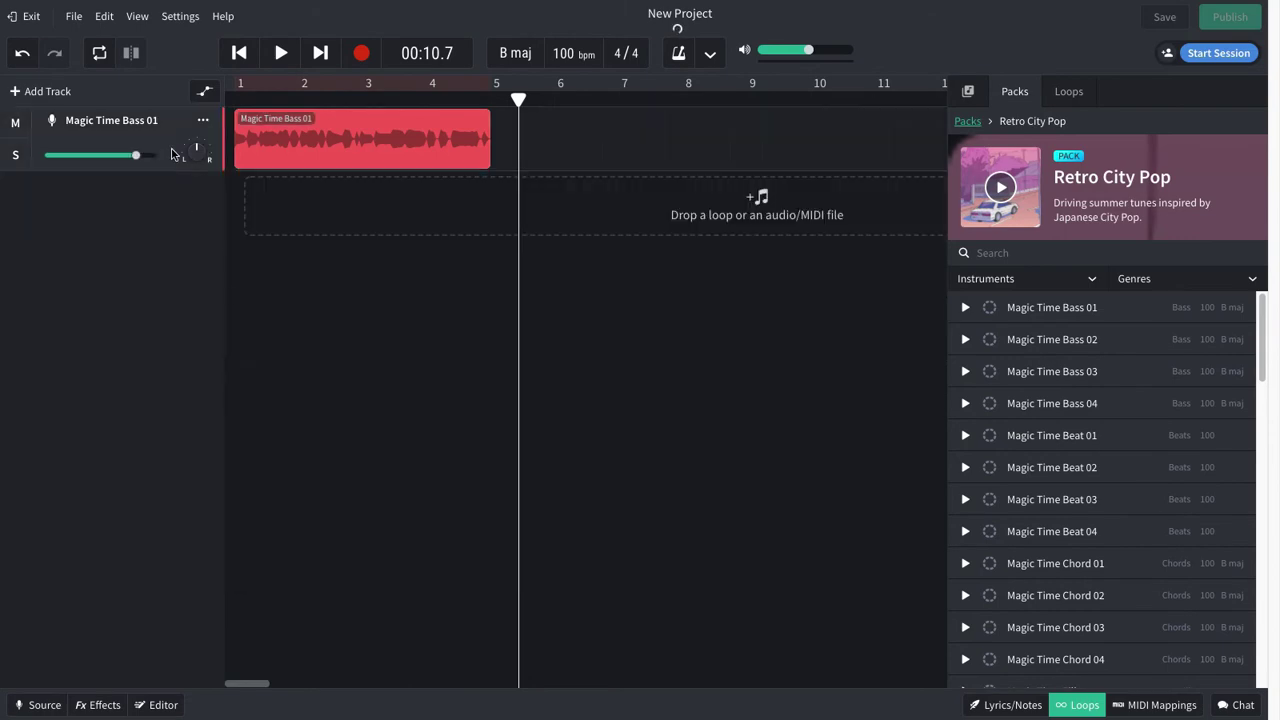
right_click(171, 153)
click(266, 507)
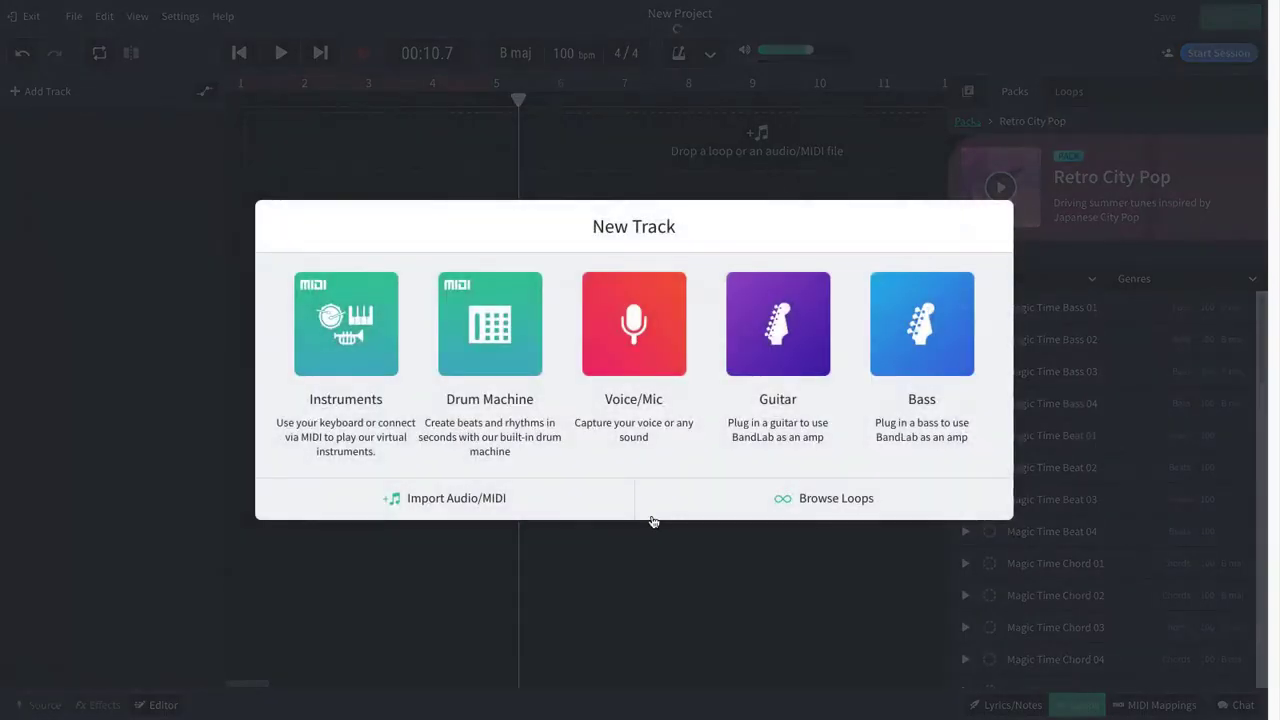
Preview the Magic Time Beat loops and add Magic Time Beat 02 as a fresh track.
click(846, 506)
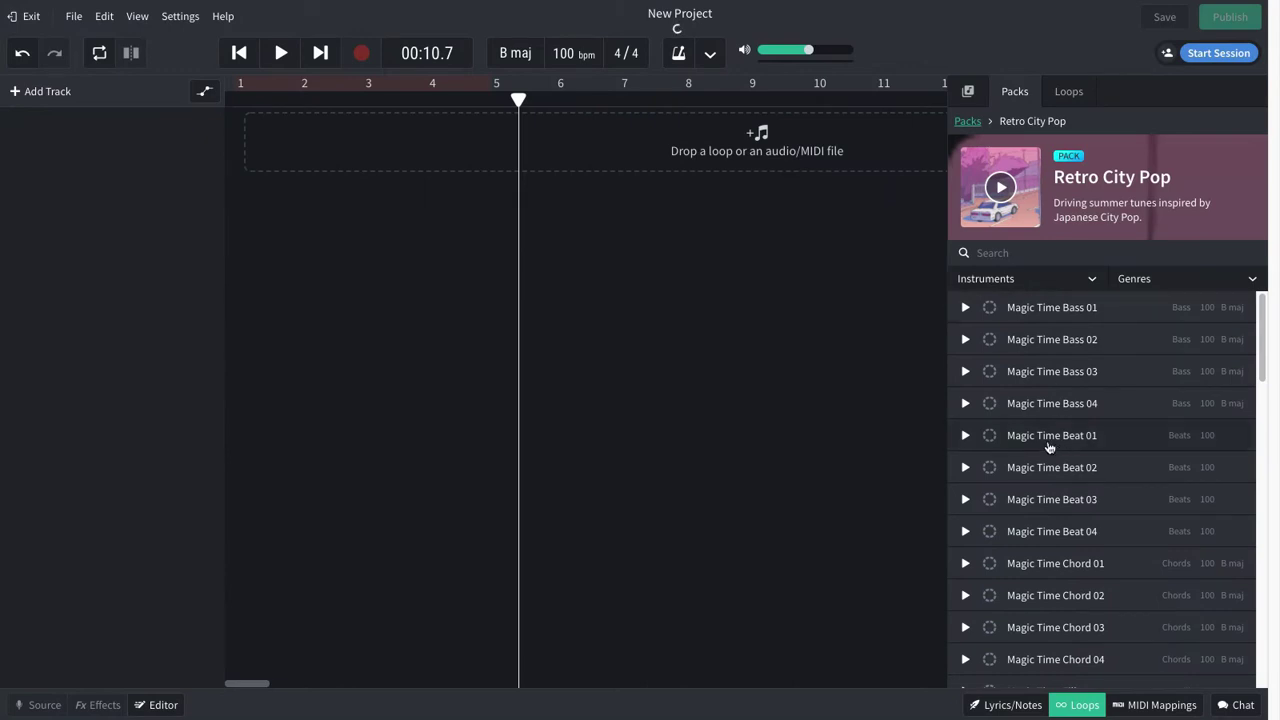
click(965, 436)
click(966, 437)
click(966, 470)
click(965, 468)
double_click(1057, 467)
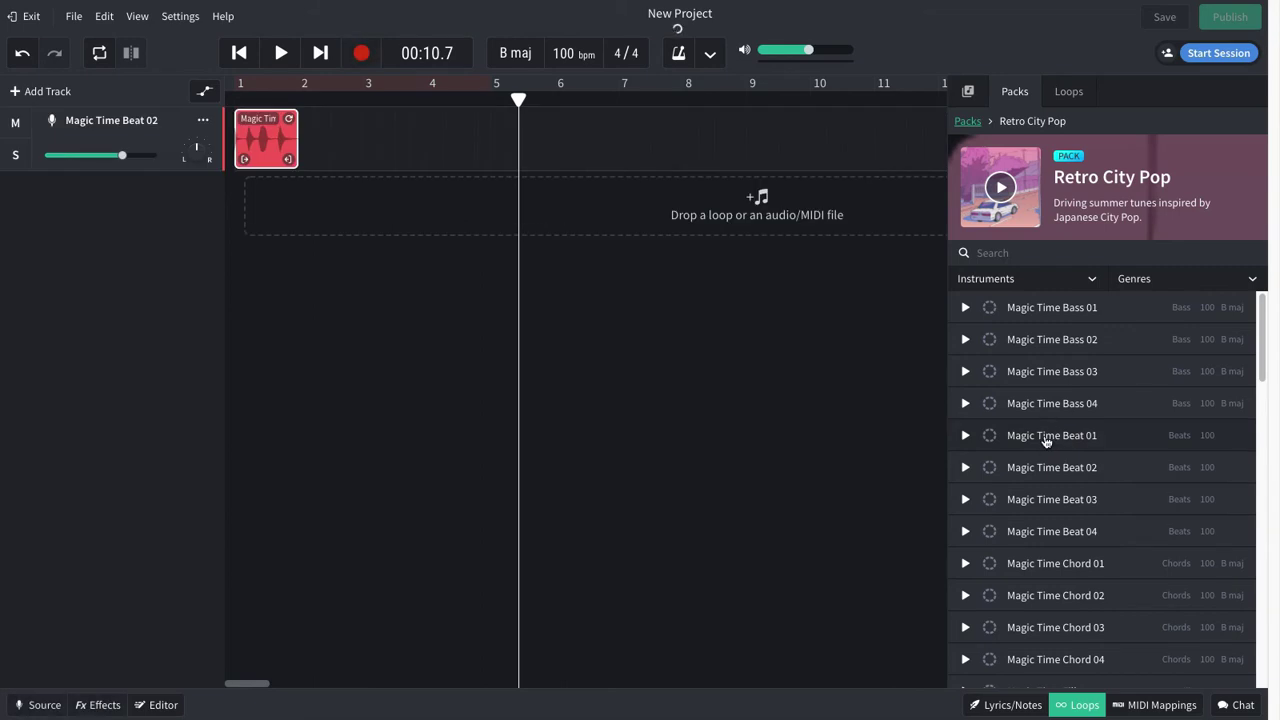
Loop Beat 02 to bar 5, place Beat 01 at bar 5, and add a Magic Time Bass 02 track.
drag(540, 221, 540, 222)
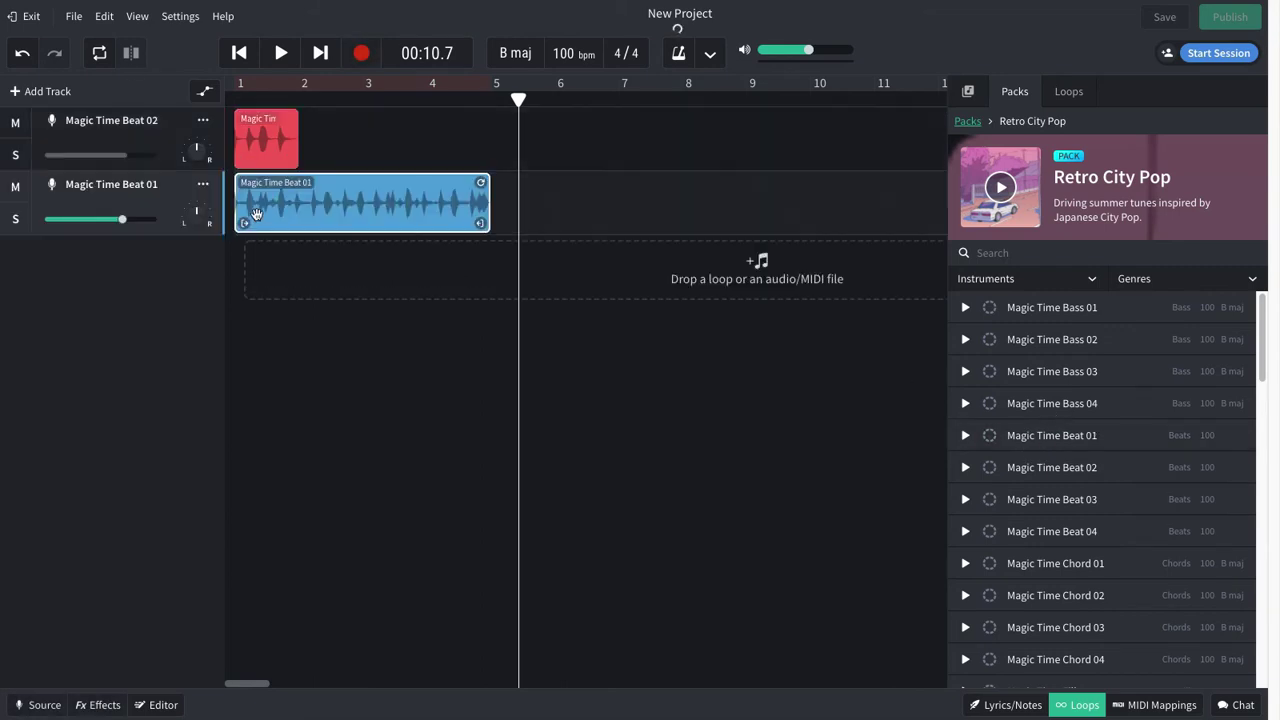
click(292, 119)
click(288, 123)
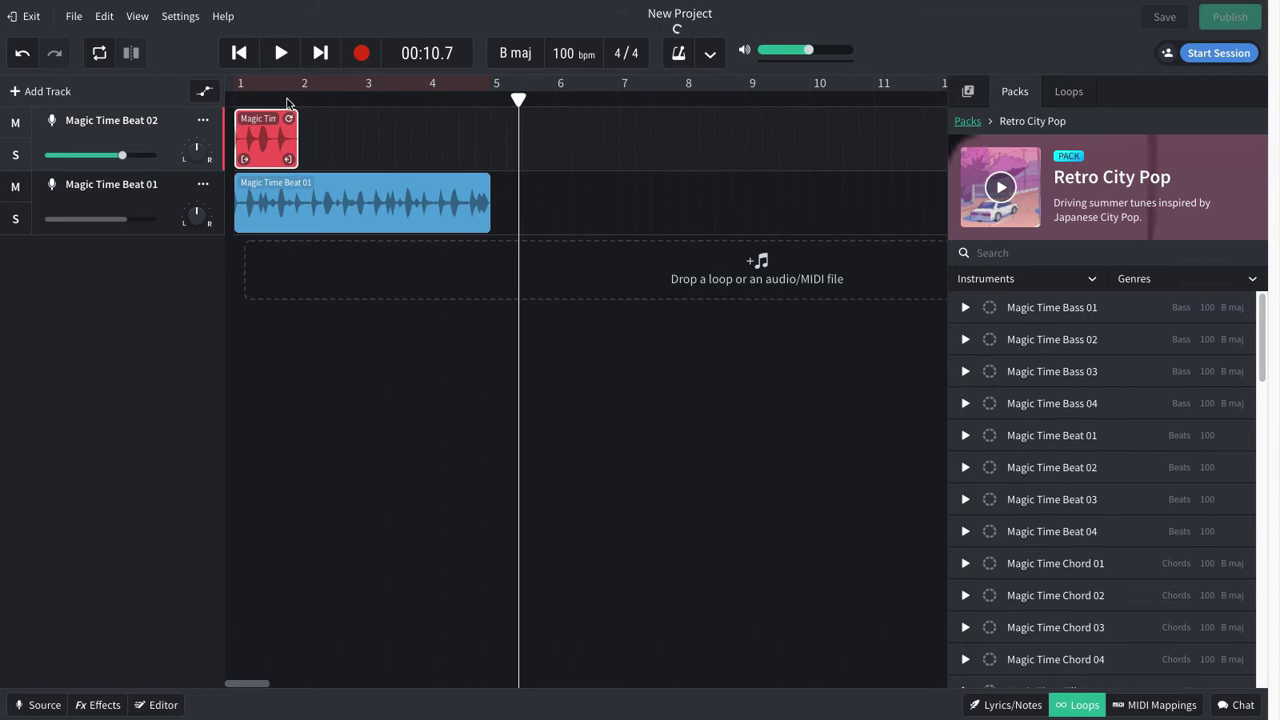
drag(289, 118, 489, 124)
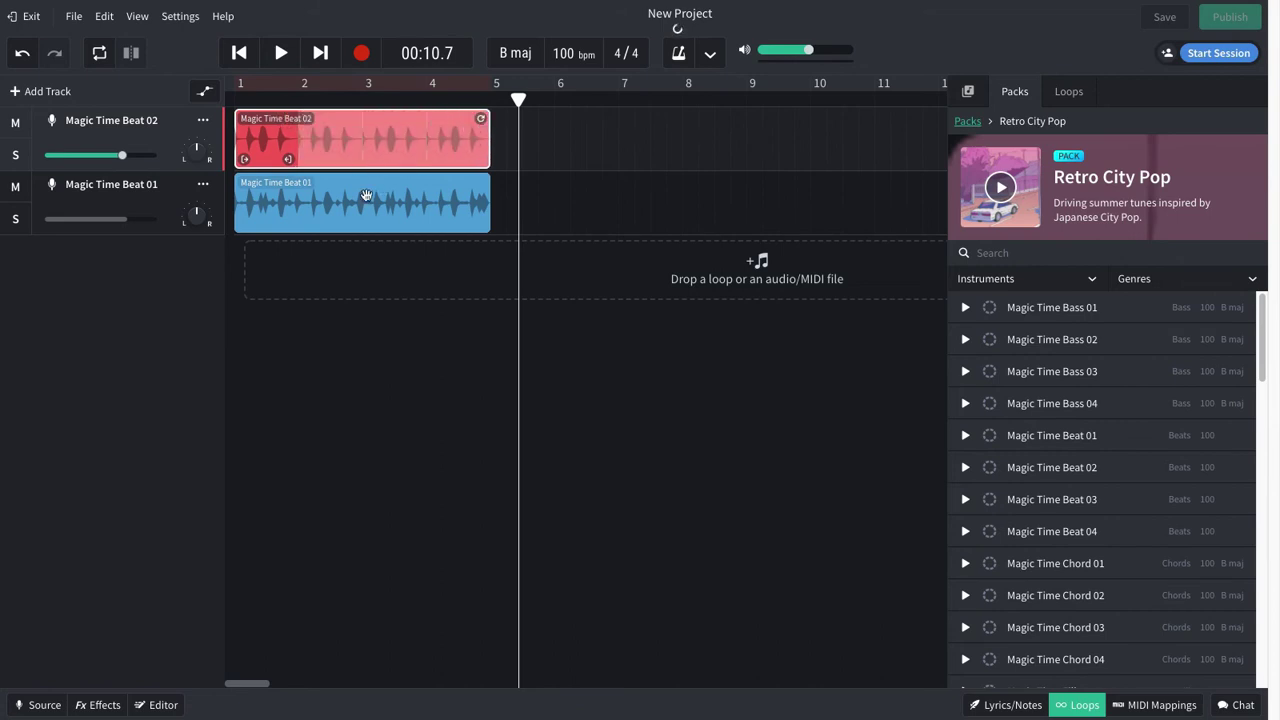
drag(362, 200, 598, 202)
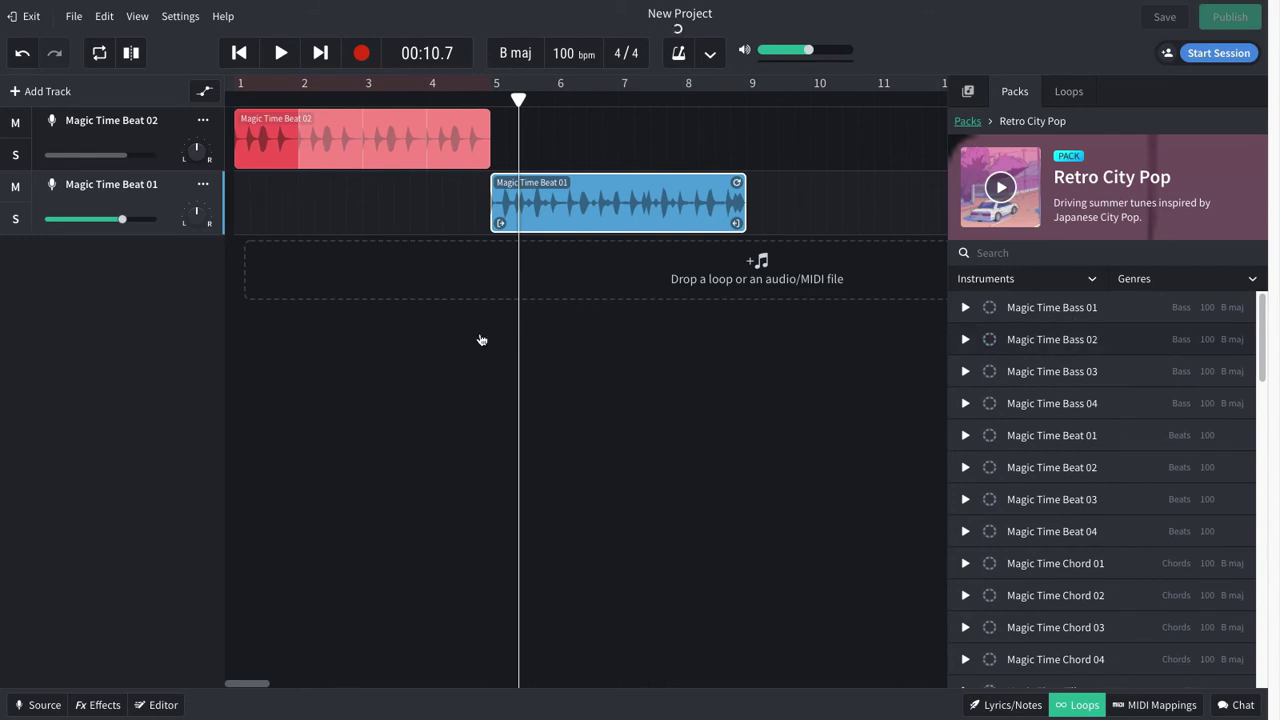
drag(481, 340, 240, 333)
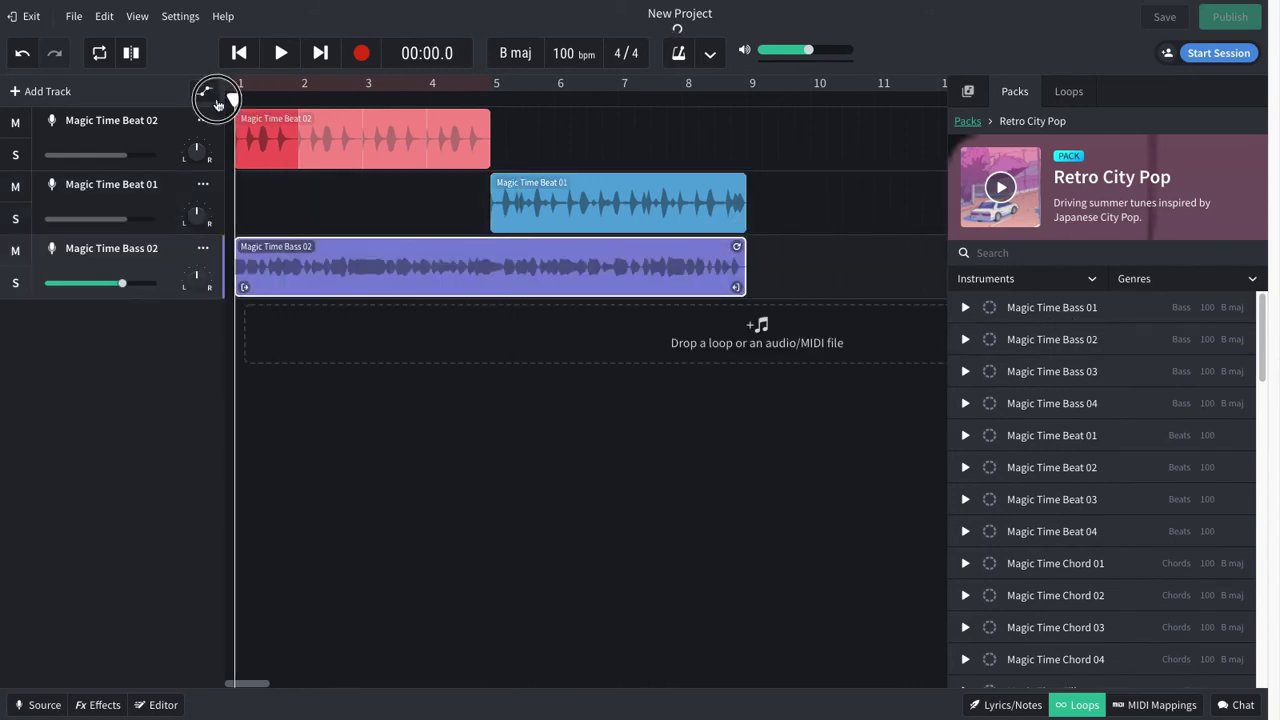
key(space)
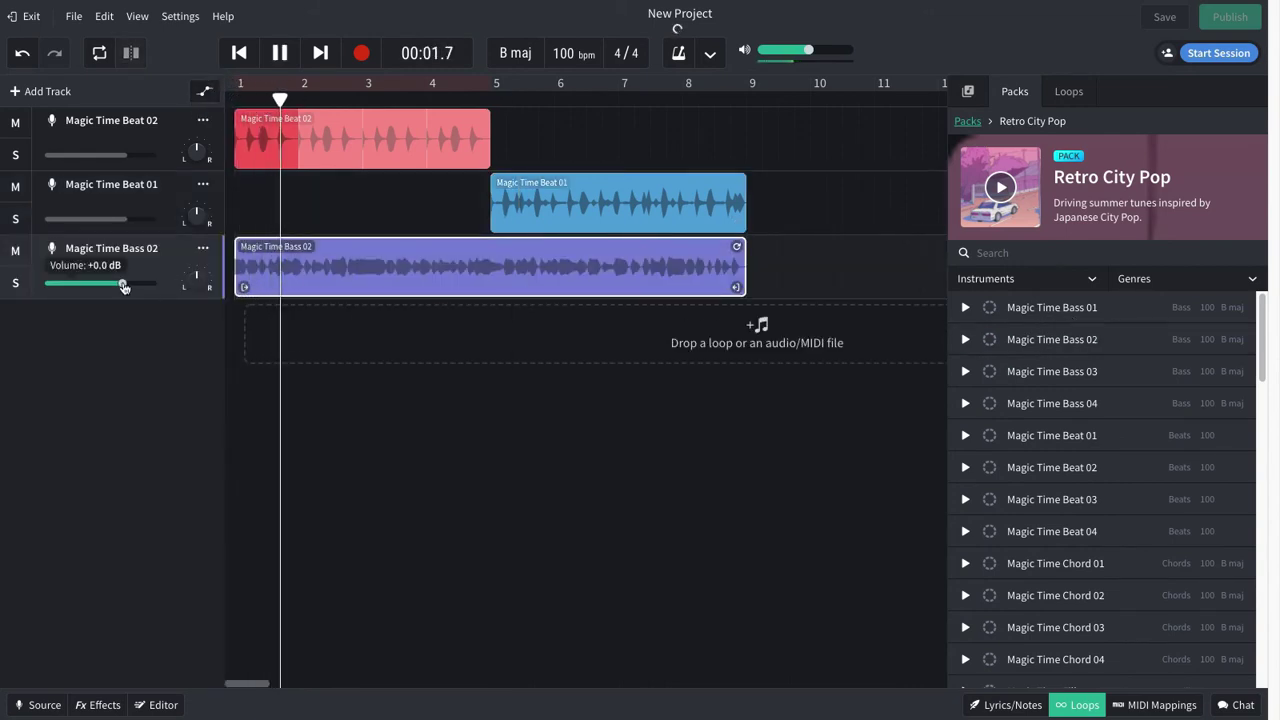
drag(123, 286, 131, 285)
key(space)
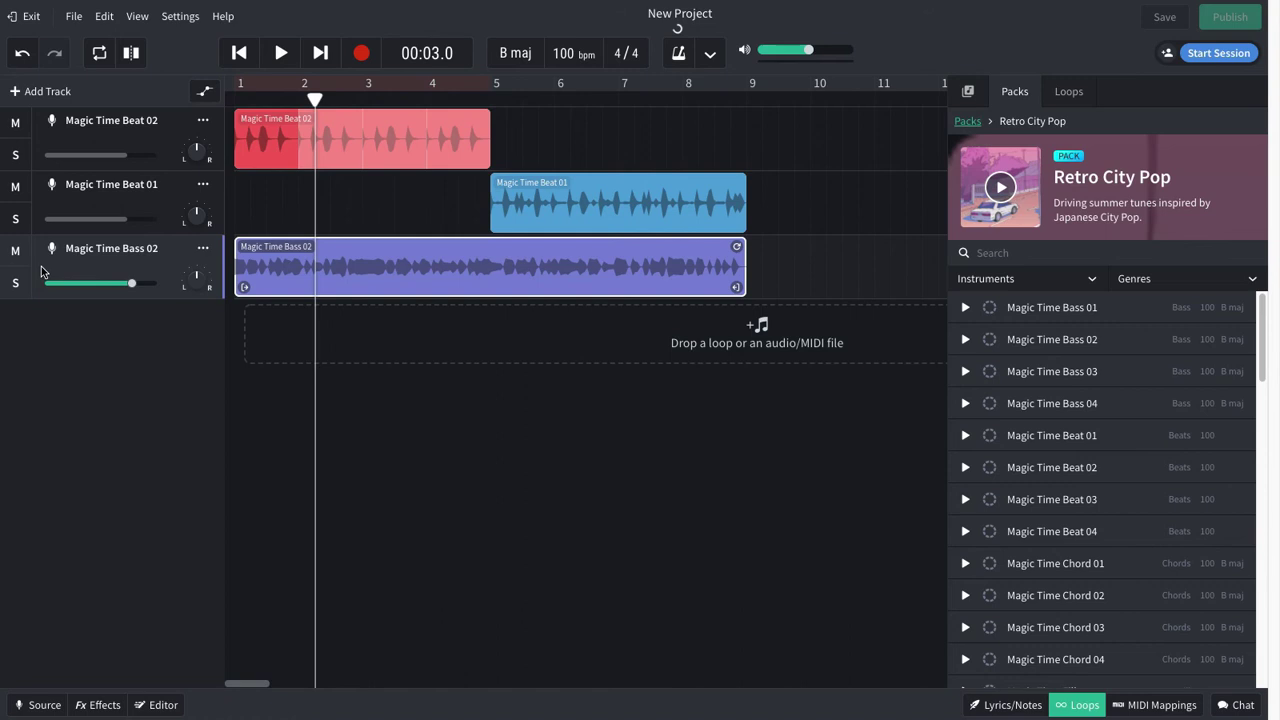
click(15, 250)
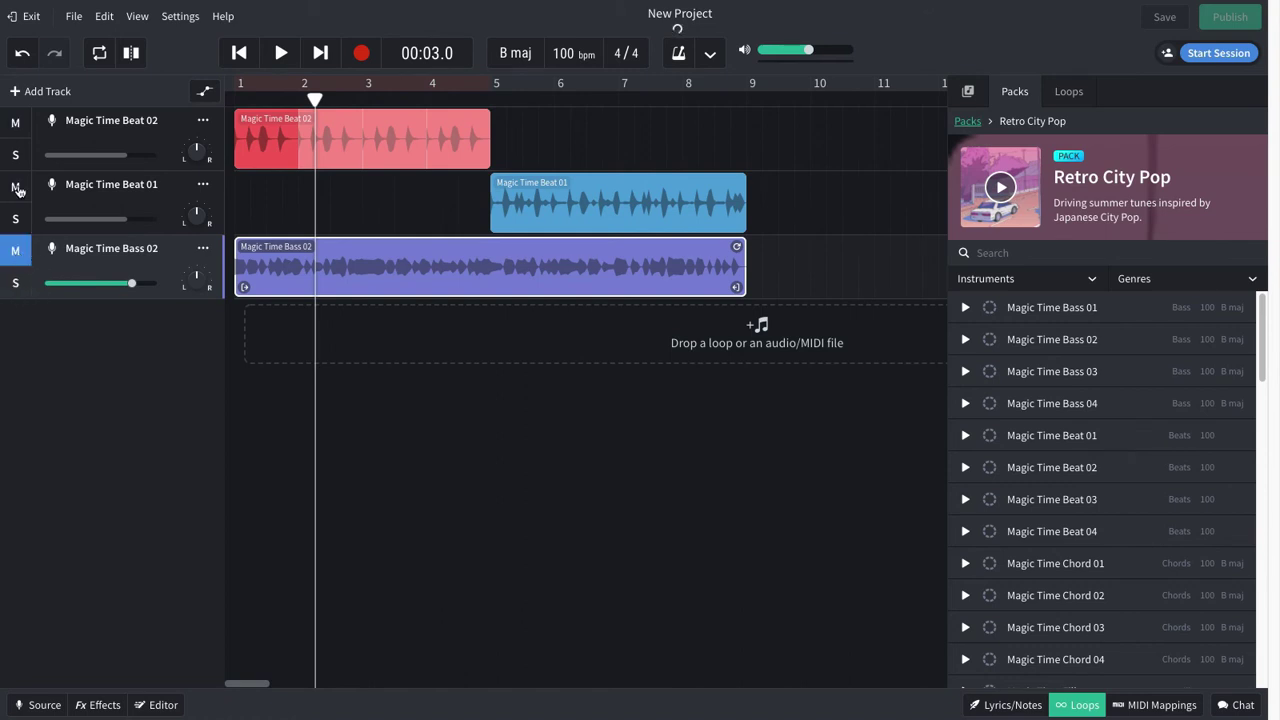
click(15, 250)
click(14, 286)
key(space)
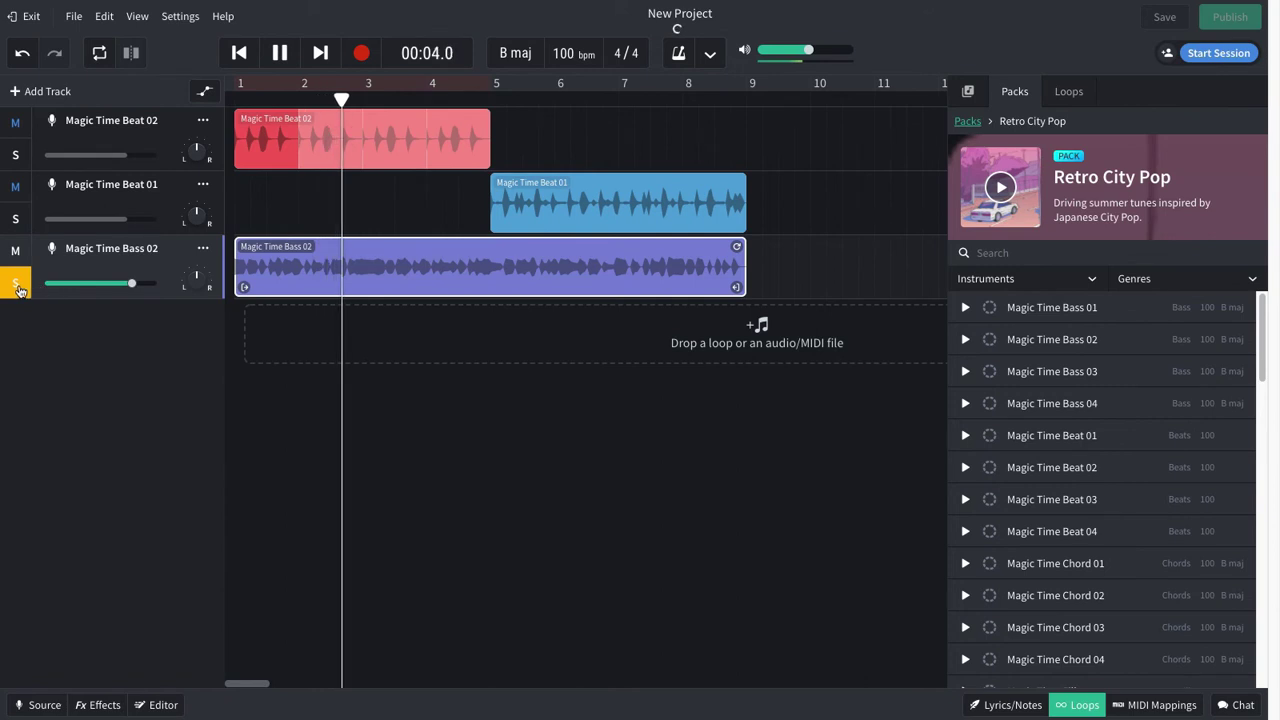
click(14, 286)
click(16, 123)
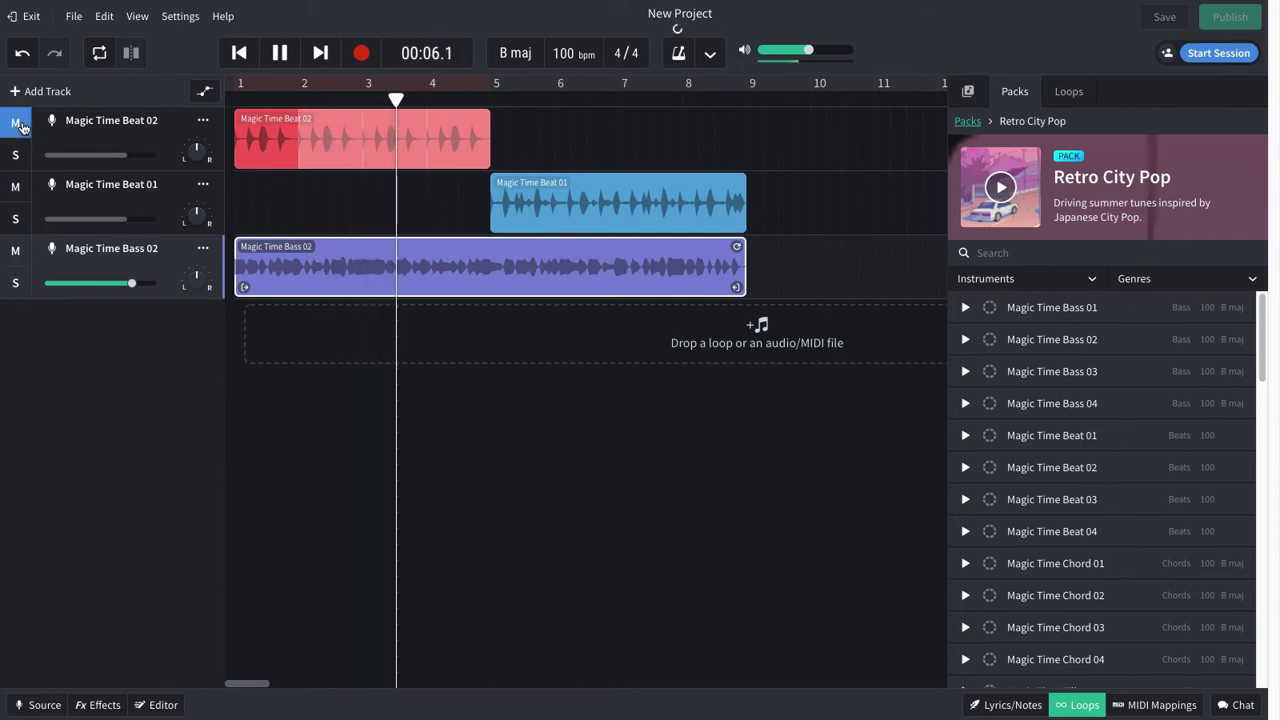
key(space)
click(20, 146)
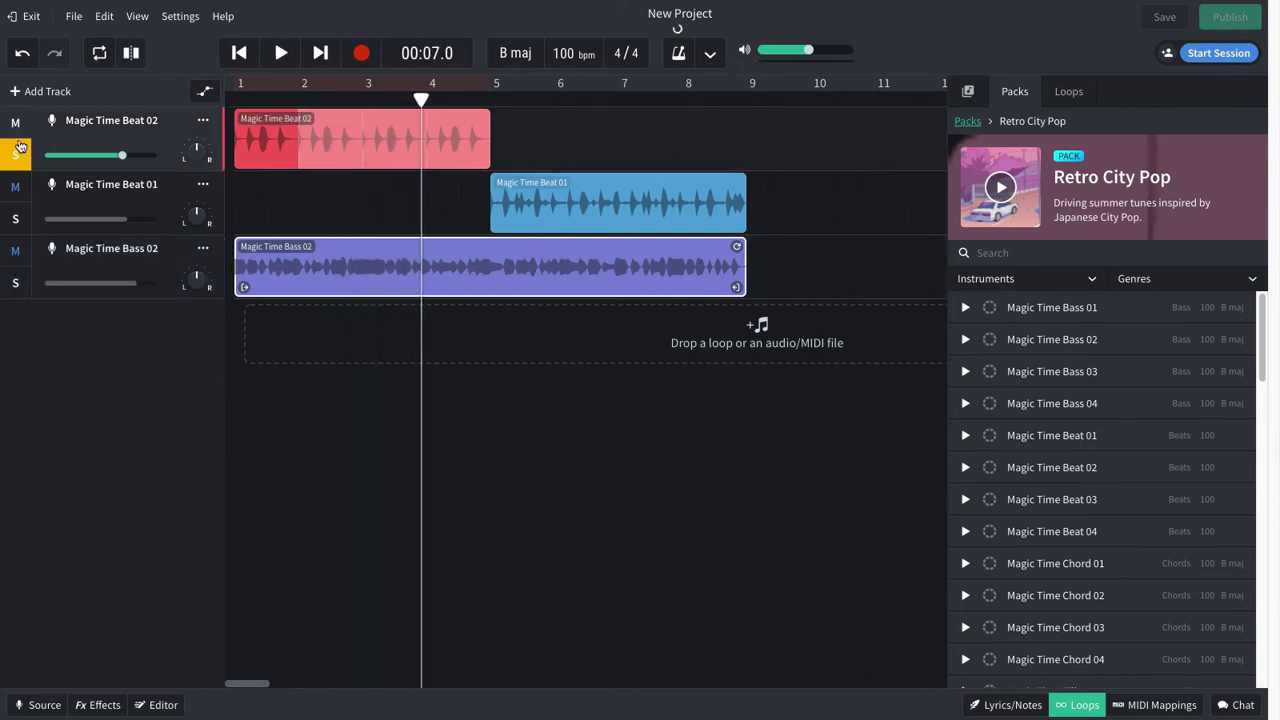
key(space)
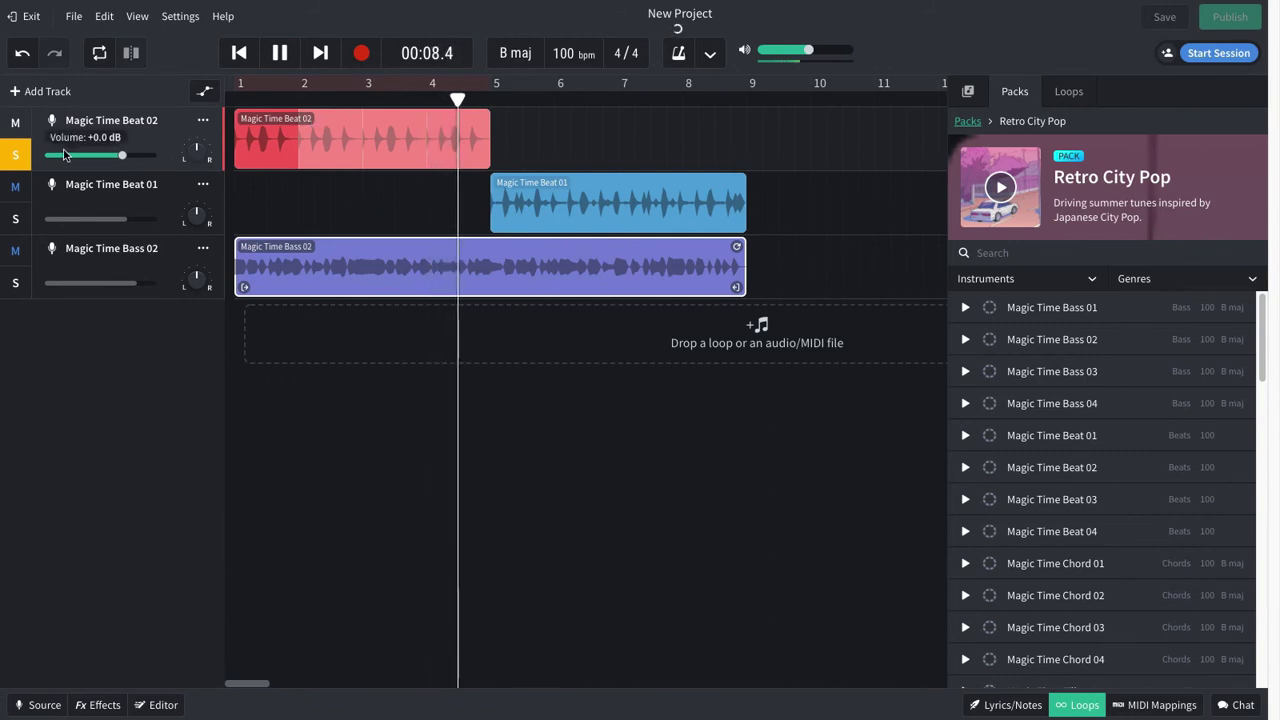
click(20, 155)
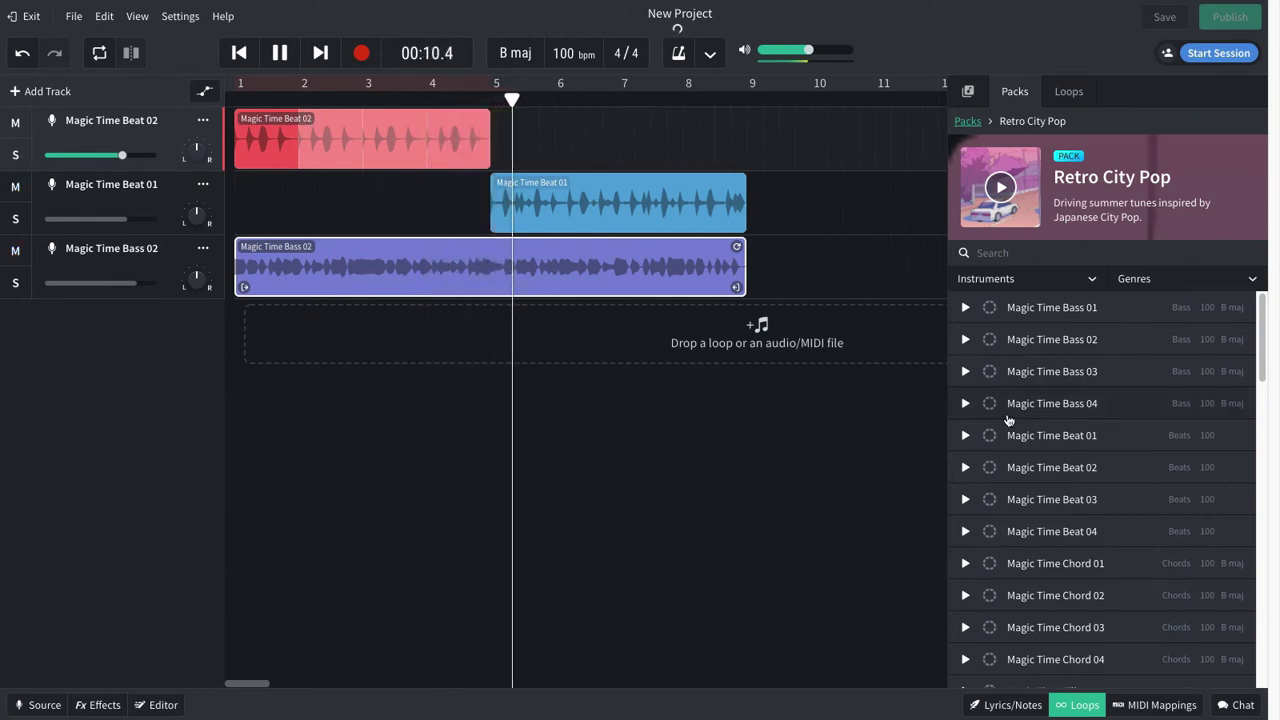
Stop playback, add Magic Time Chord 02, and move its clip to start at bar 5.
key(space)
scroll(1085, 527, down, 1)
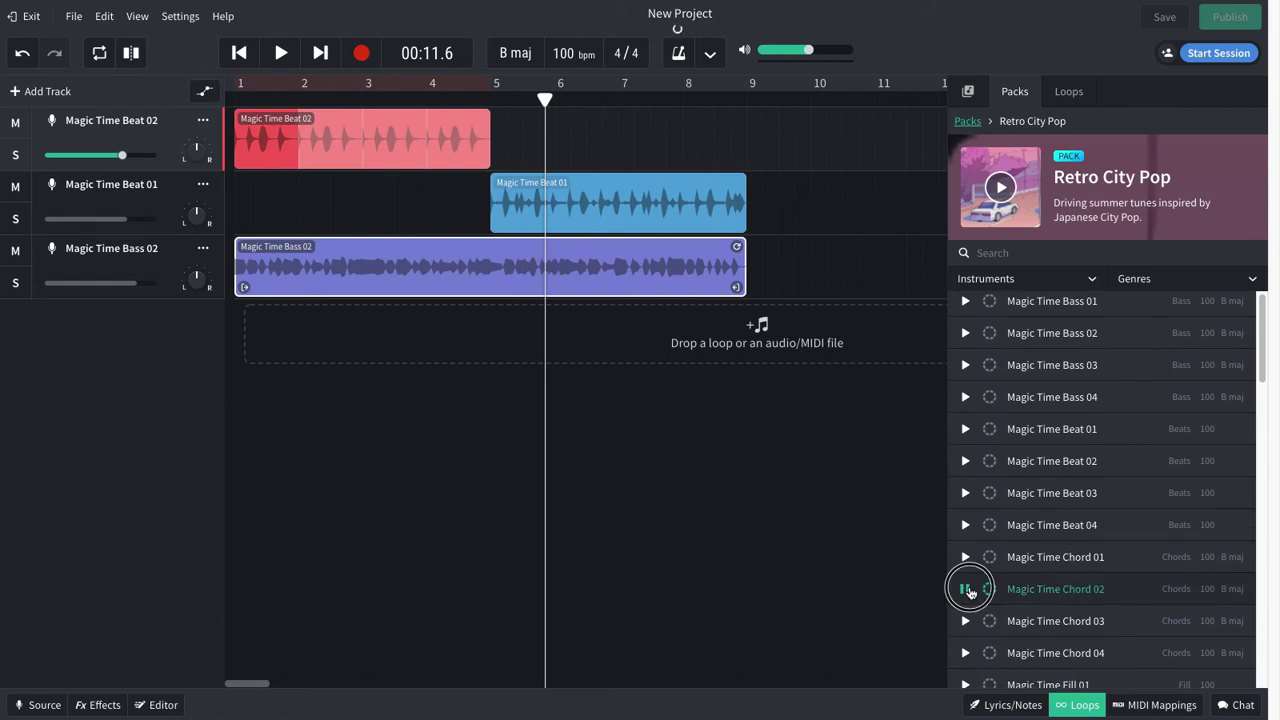
double_click(1011, 589)
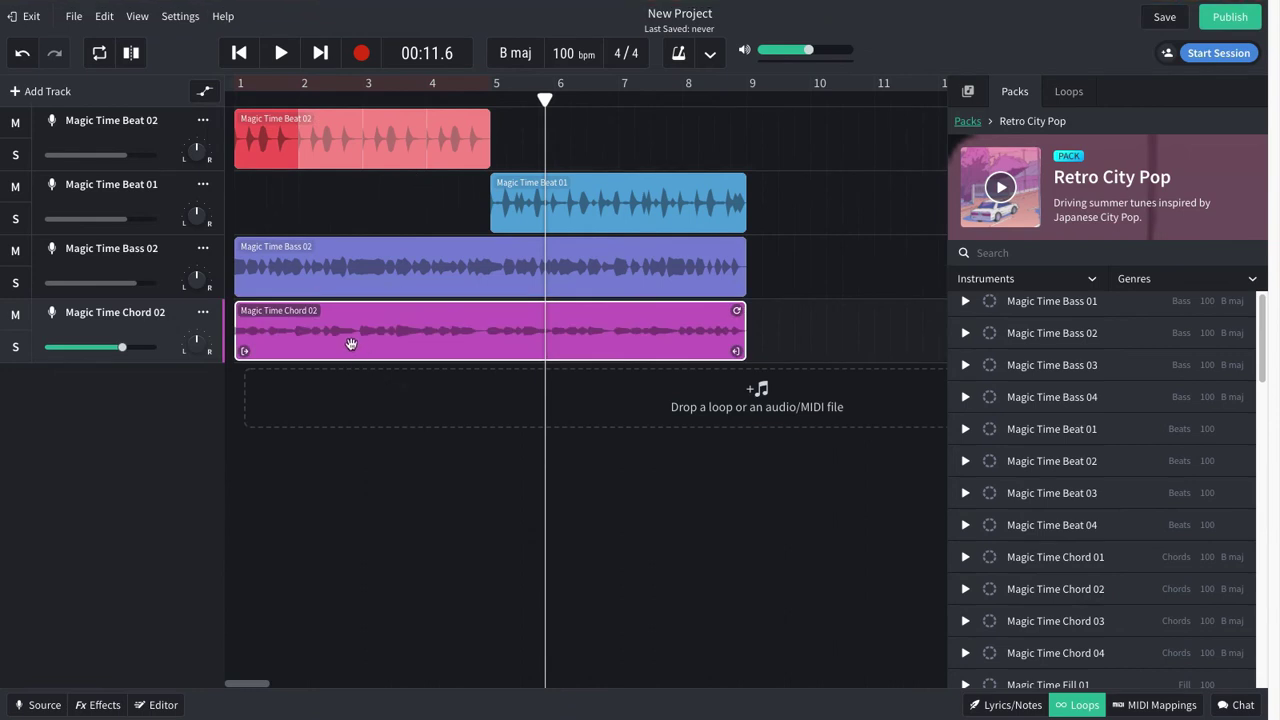
drag(331, 334, 586, 331)
drag(360, 99, 388, 97)
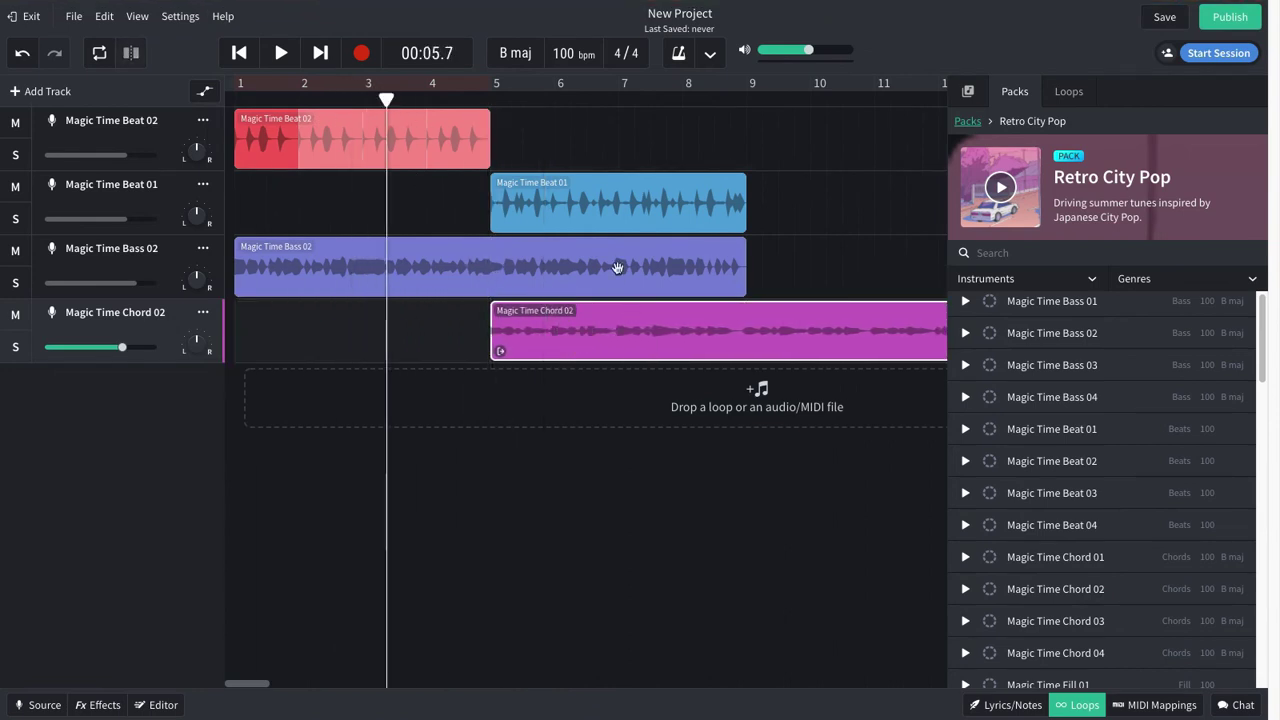
Add Magic Time Guitar 01 looped over bars 1–5 and Magic Time Guitar 03 at bar 5.
scroll(1026, 583, down, 3)
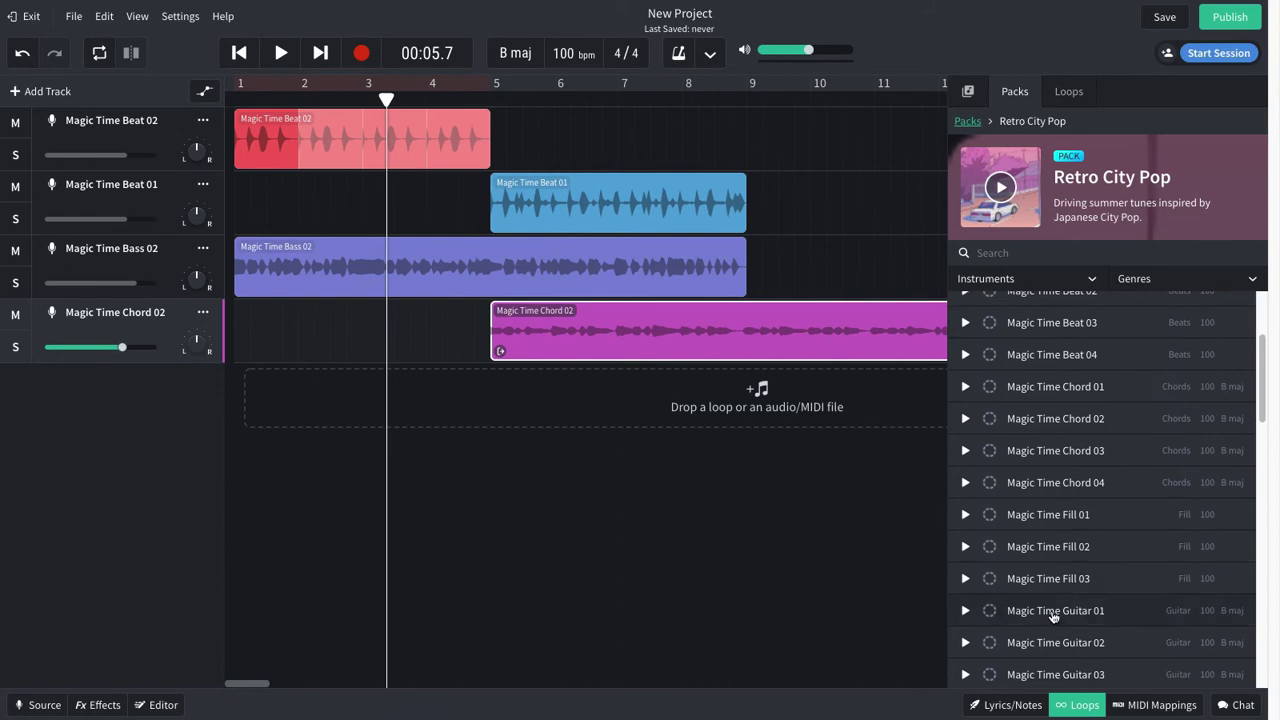
click(966, 611)
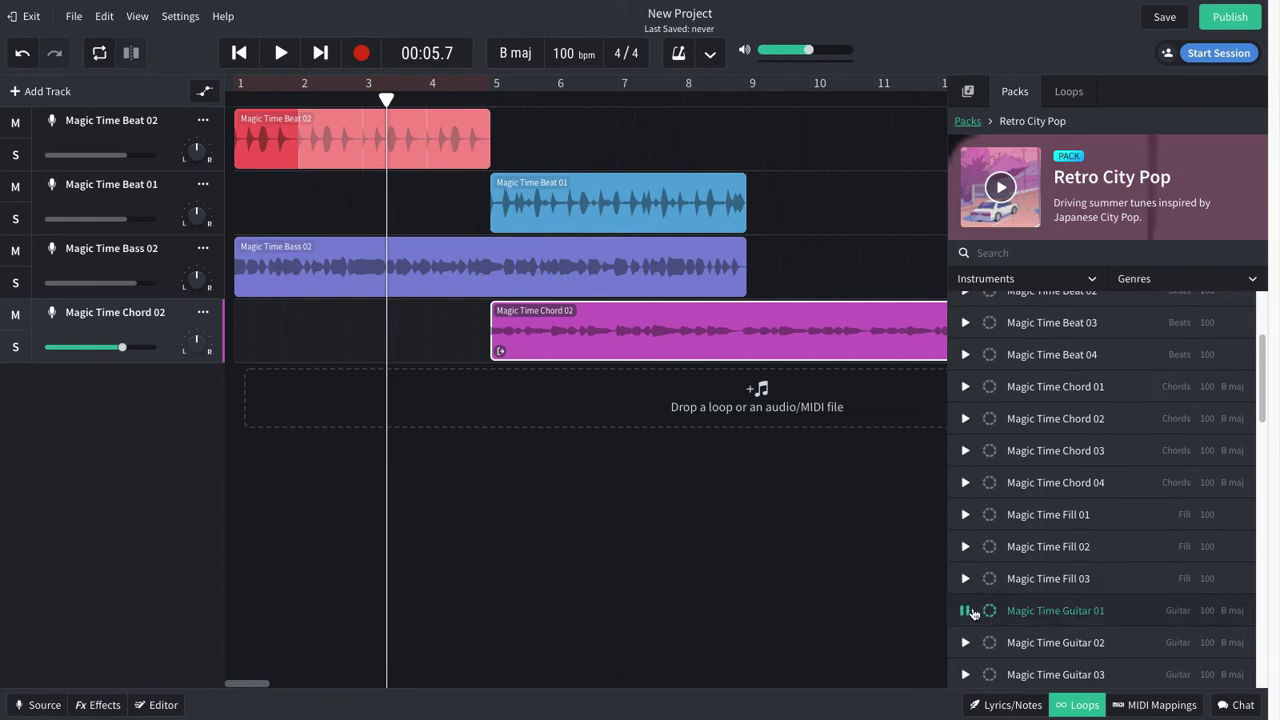
click(973, 610)
drag(860, 539, 372, 417)
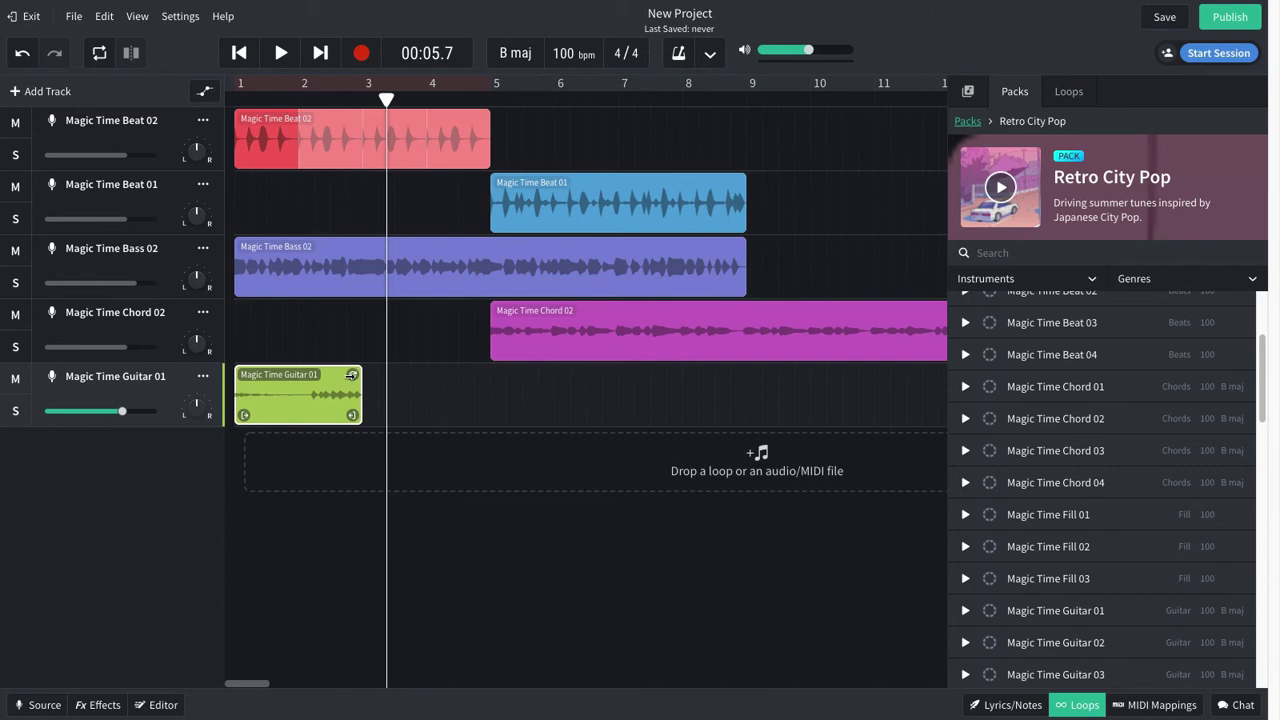
drag(353, 375, 489, 377)
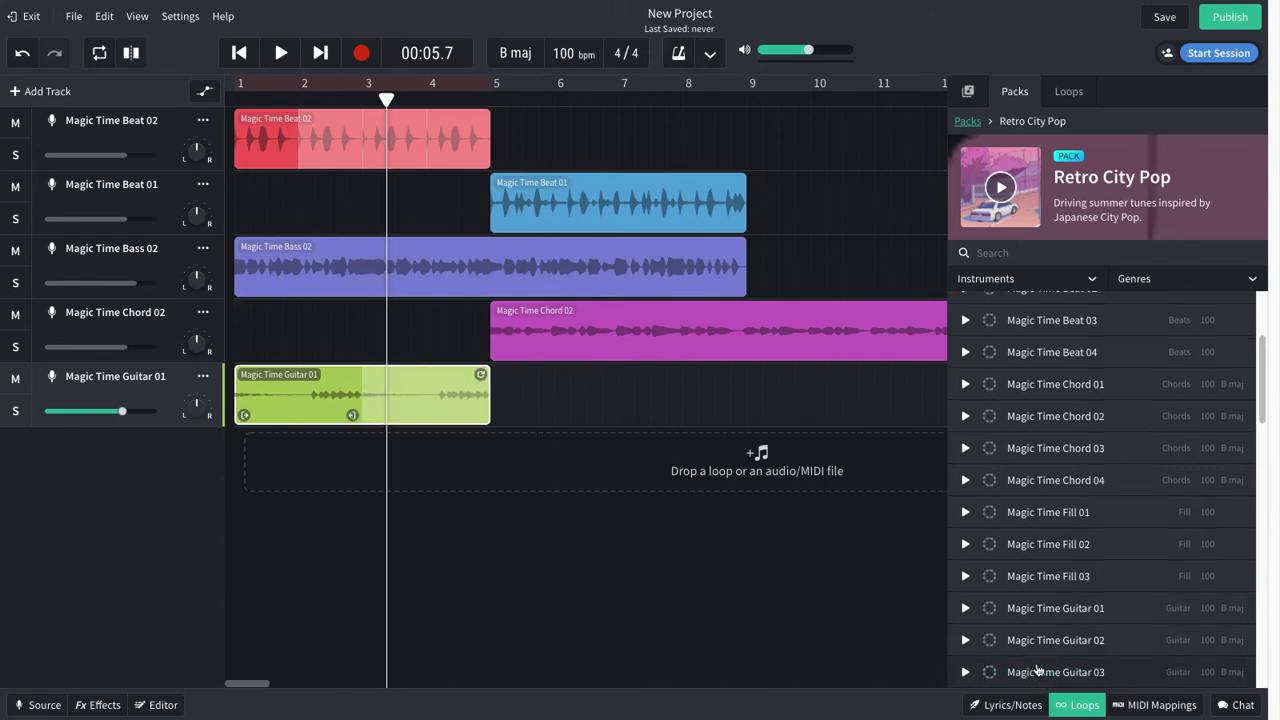
drag(1036, 667, 668, 452)
click(630, 396)
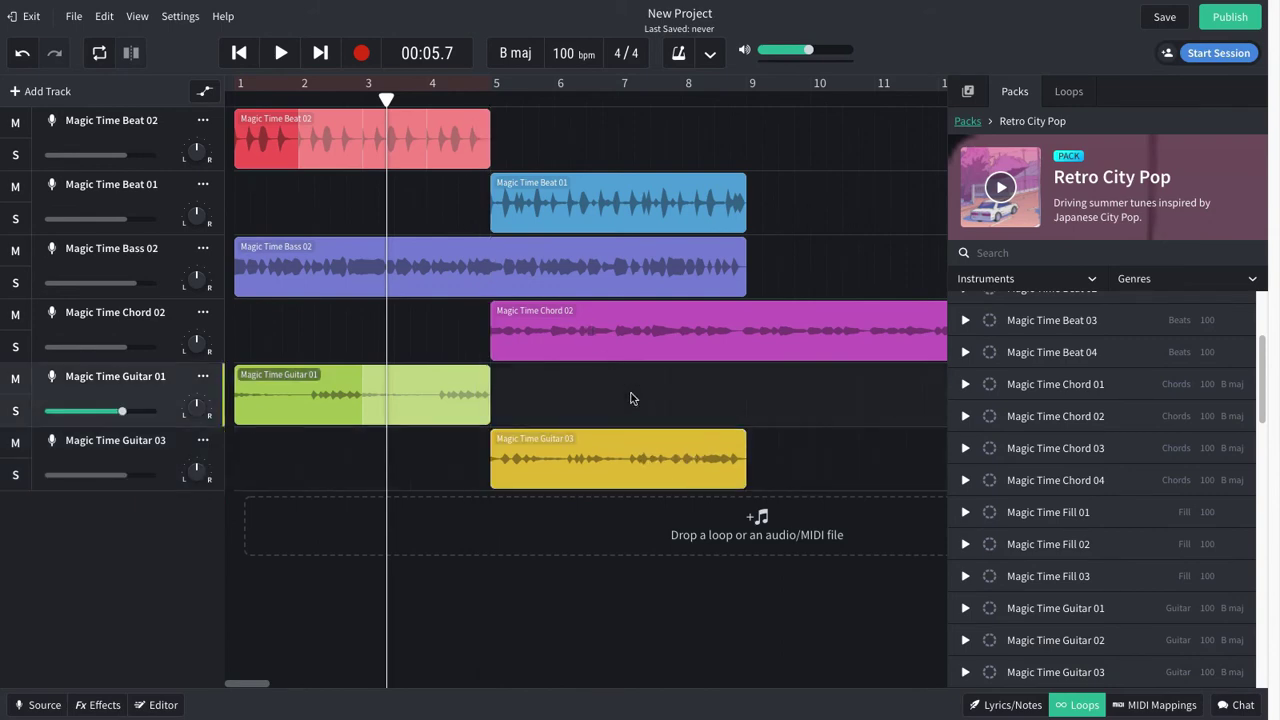
Zoom the timeline out to show bars 1–19 and move the playhead just past bar 4.
scroll(630, 398, down, 5)
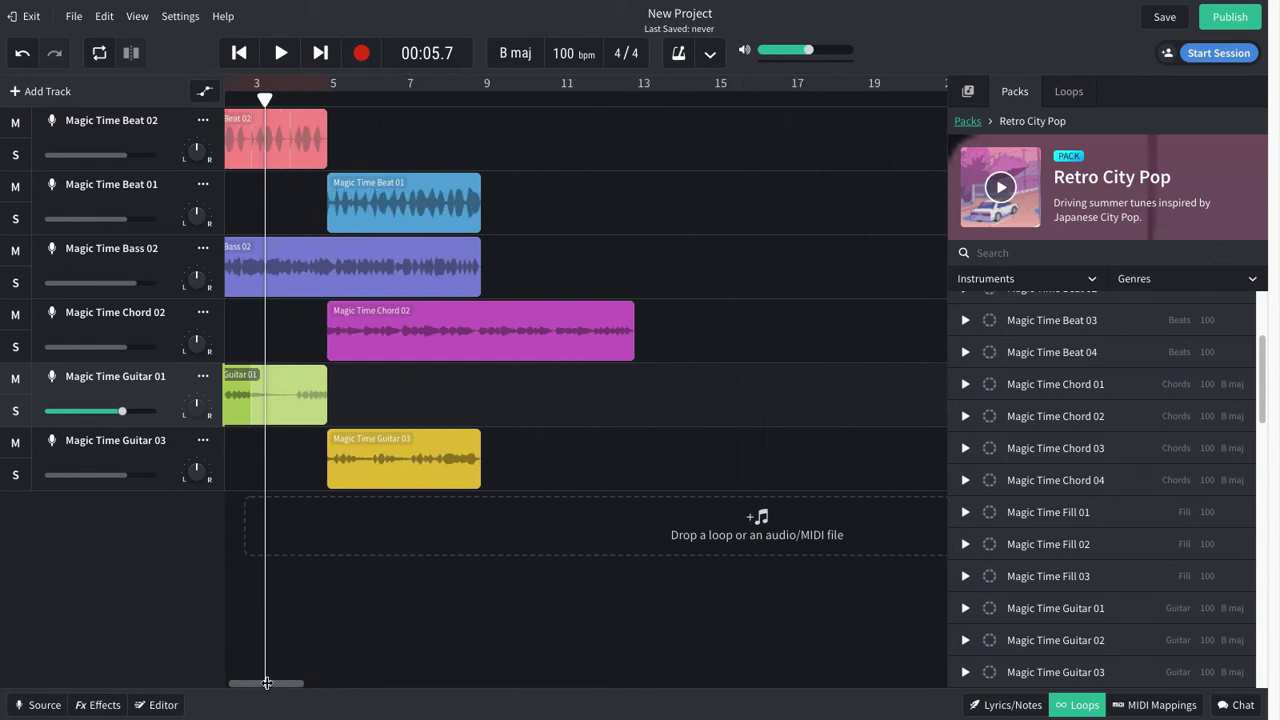
drag(267, 683, 240, 680)
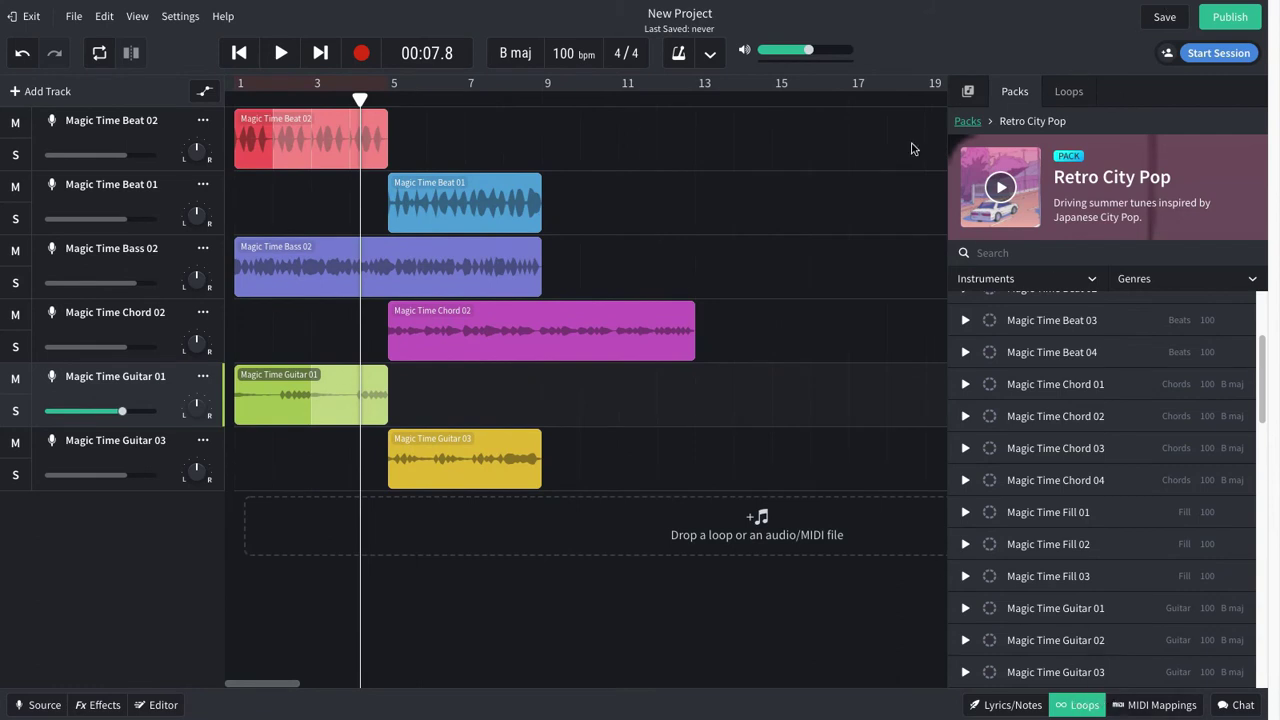
click(1010, 705)
click(924, 150)
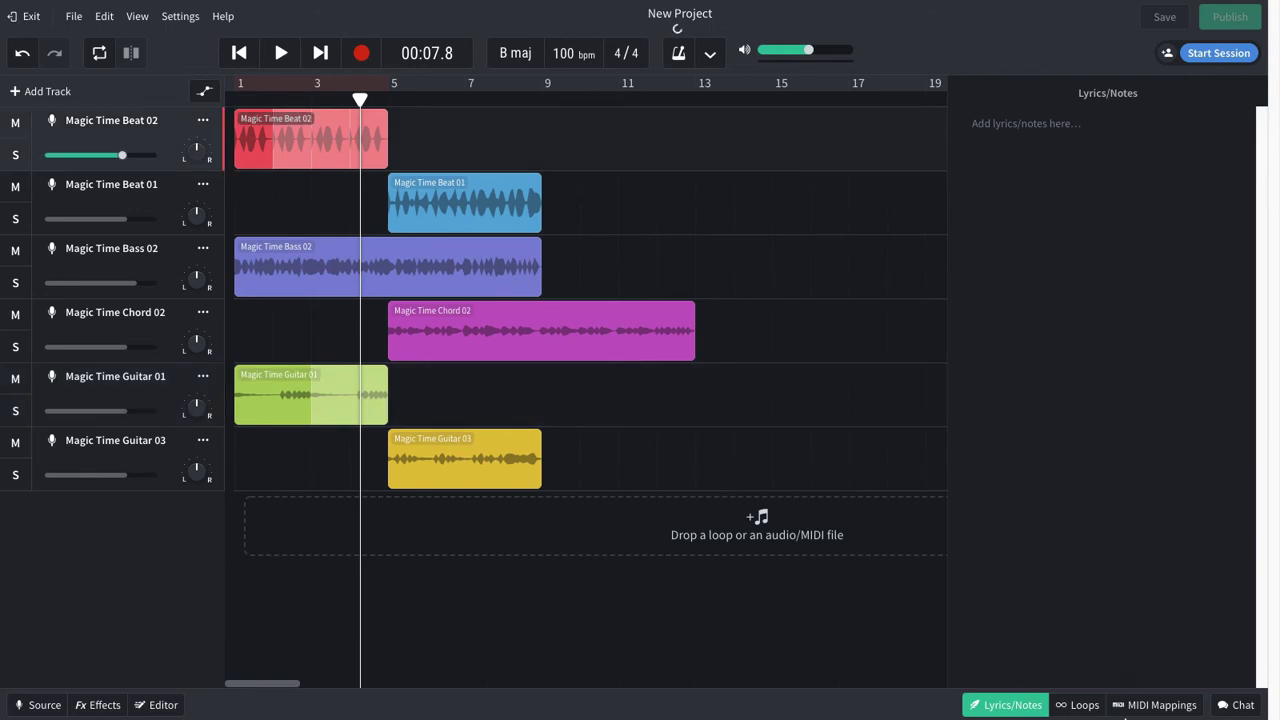
click(1085, 705)
click(1155, 705)
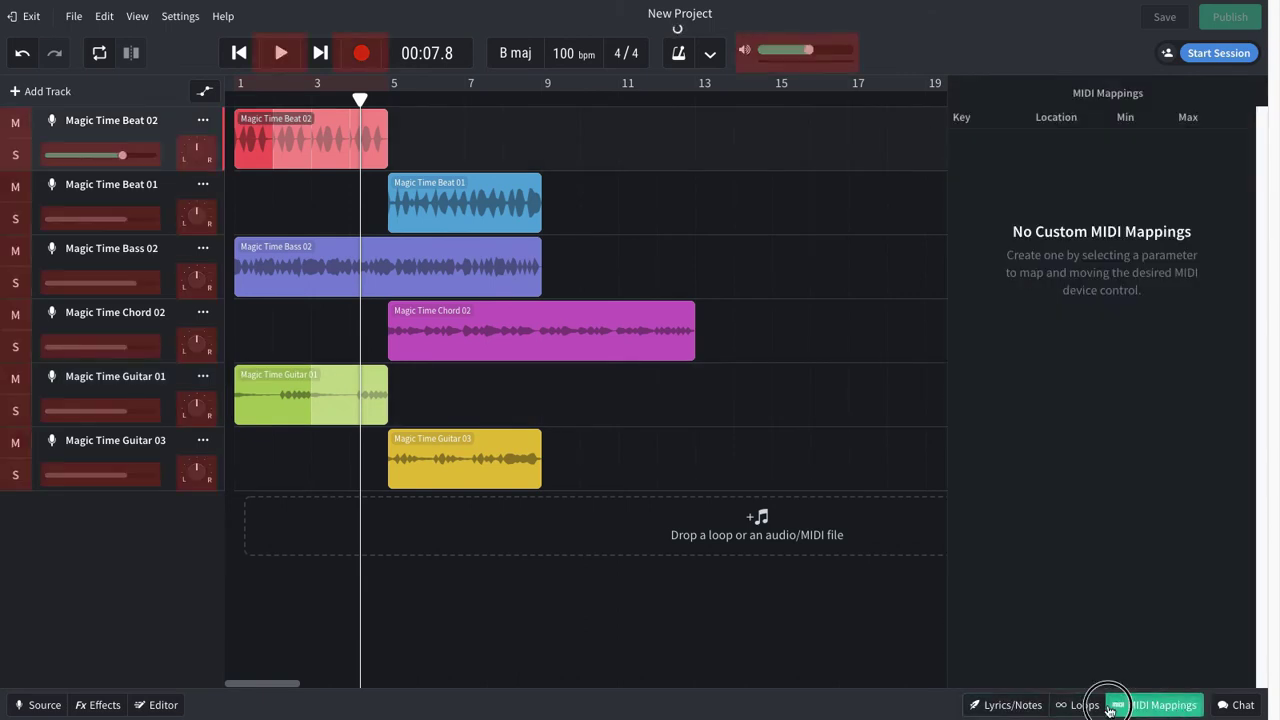
click(1155, 705)
click(1072, 706)
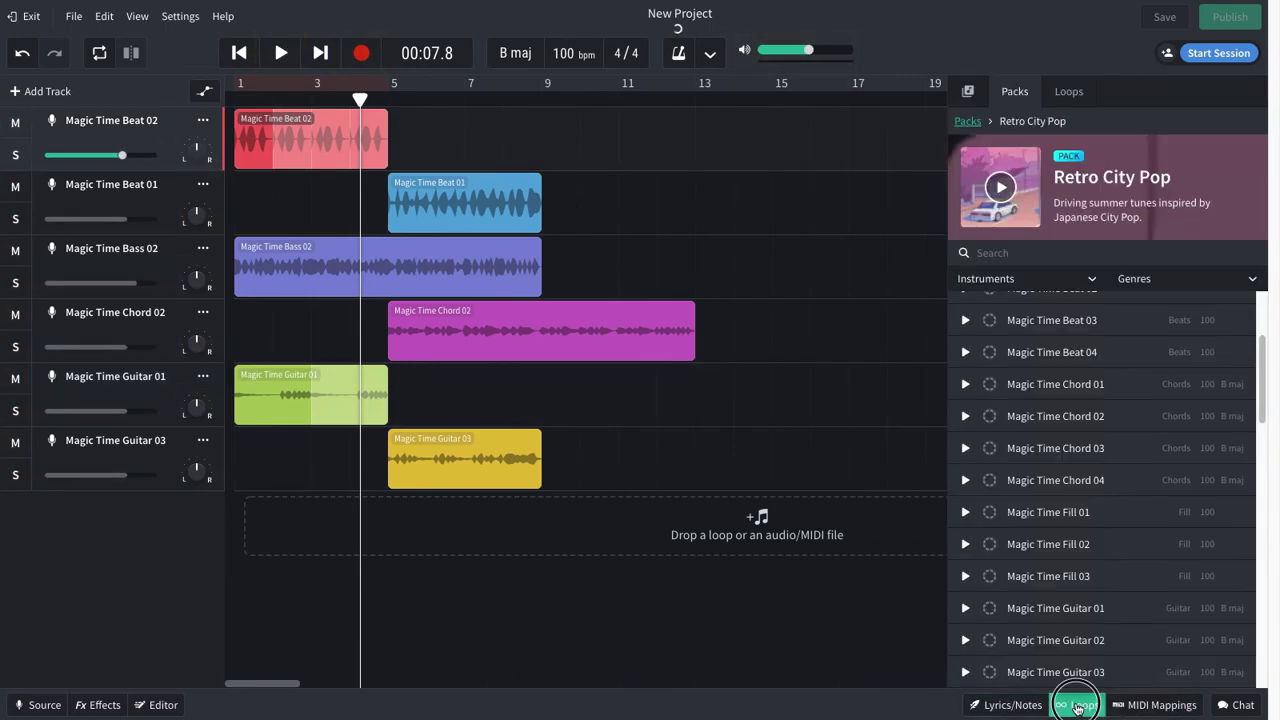
click(1077, 706)
click(1080, 706)
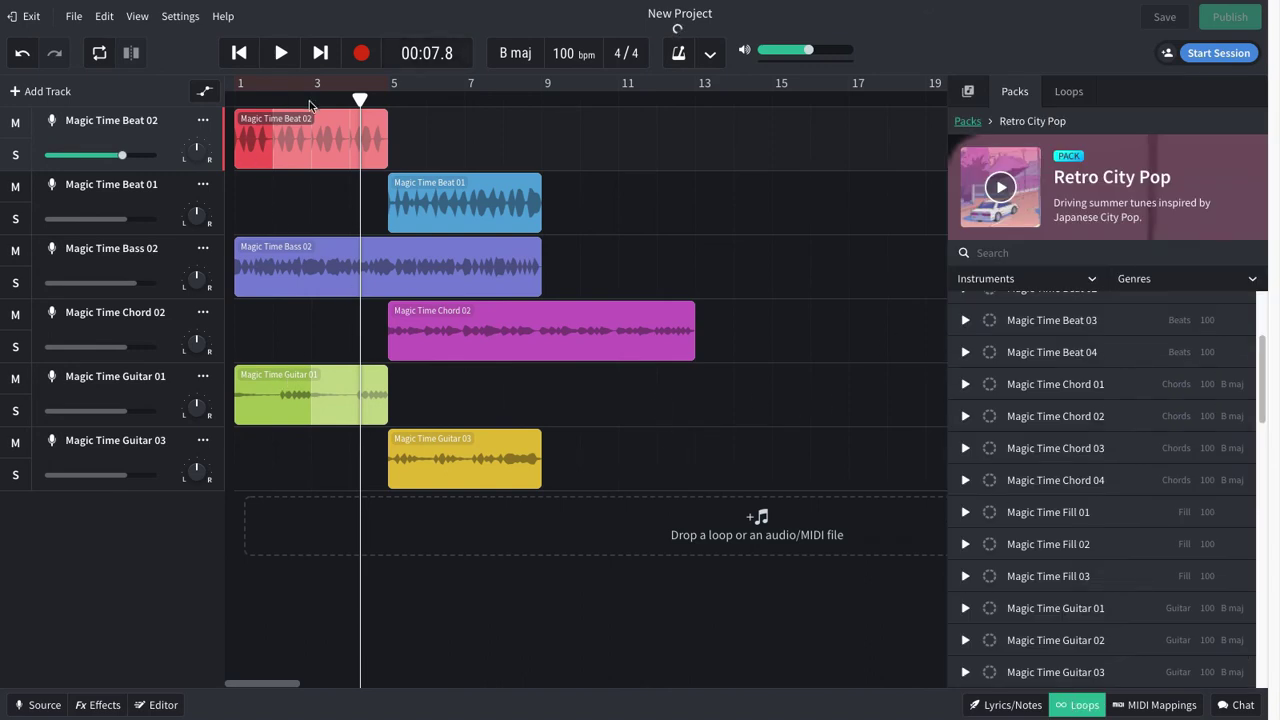
drag(310, 105, 196, 108)
key(space)
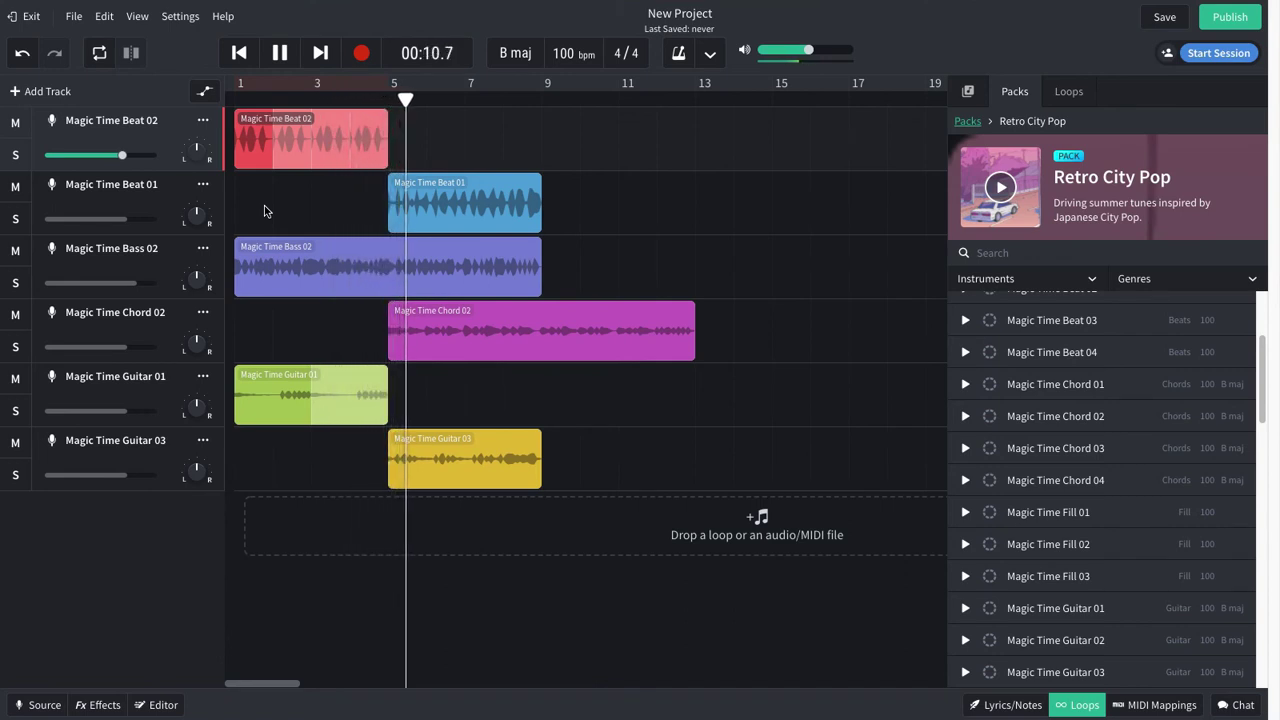
Extend the Magic Time Guitar 01 clip's loop out to bar 9.
click(398, 358)
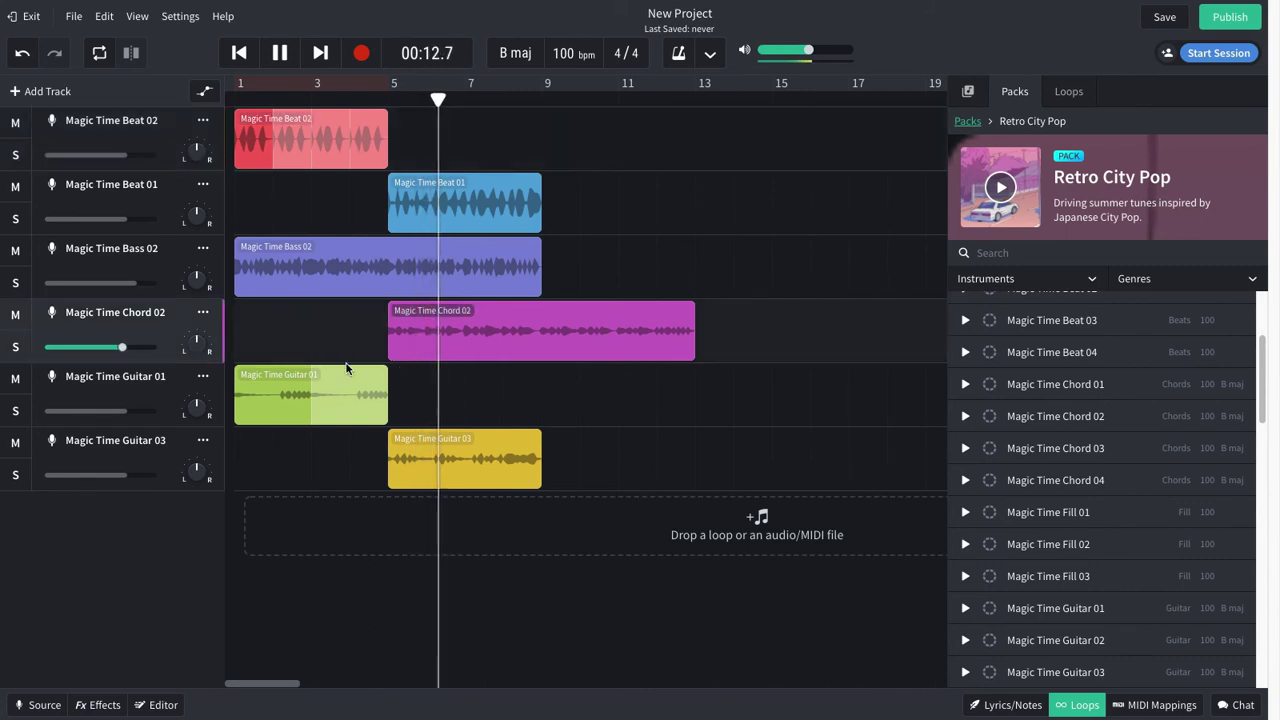
click(378, 390)
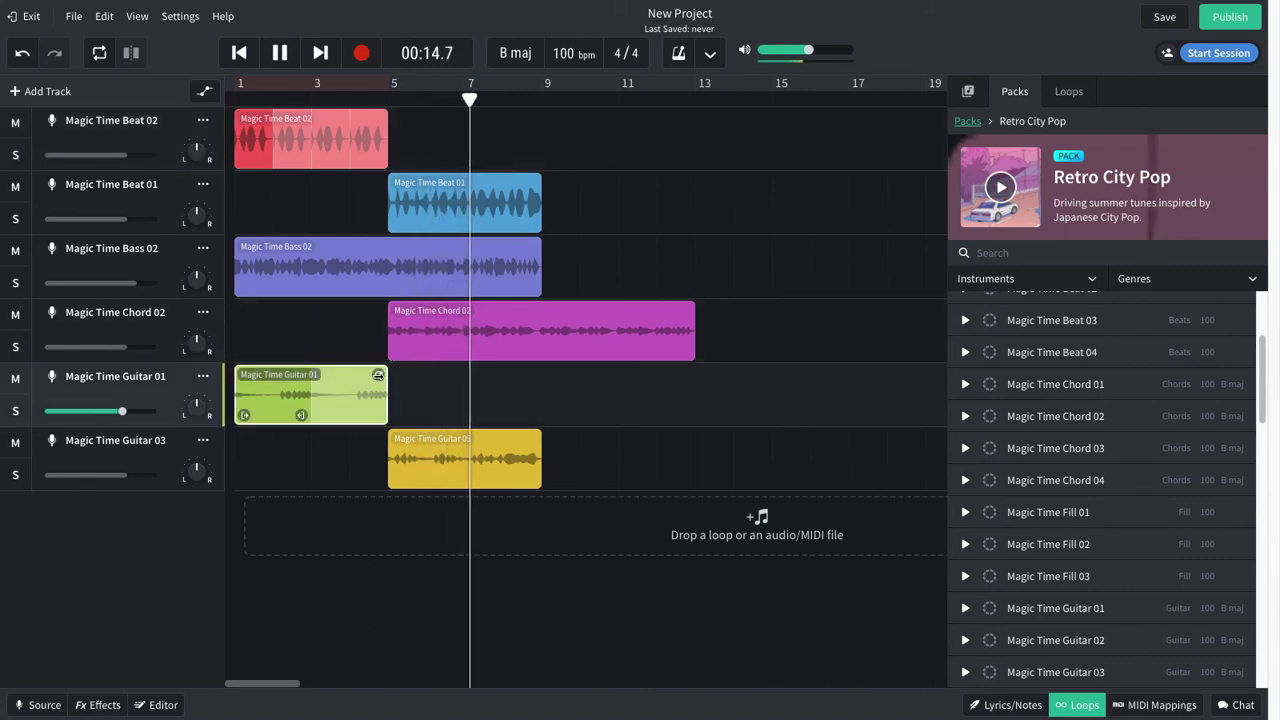
drag(378, 374, 530, 374)
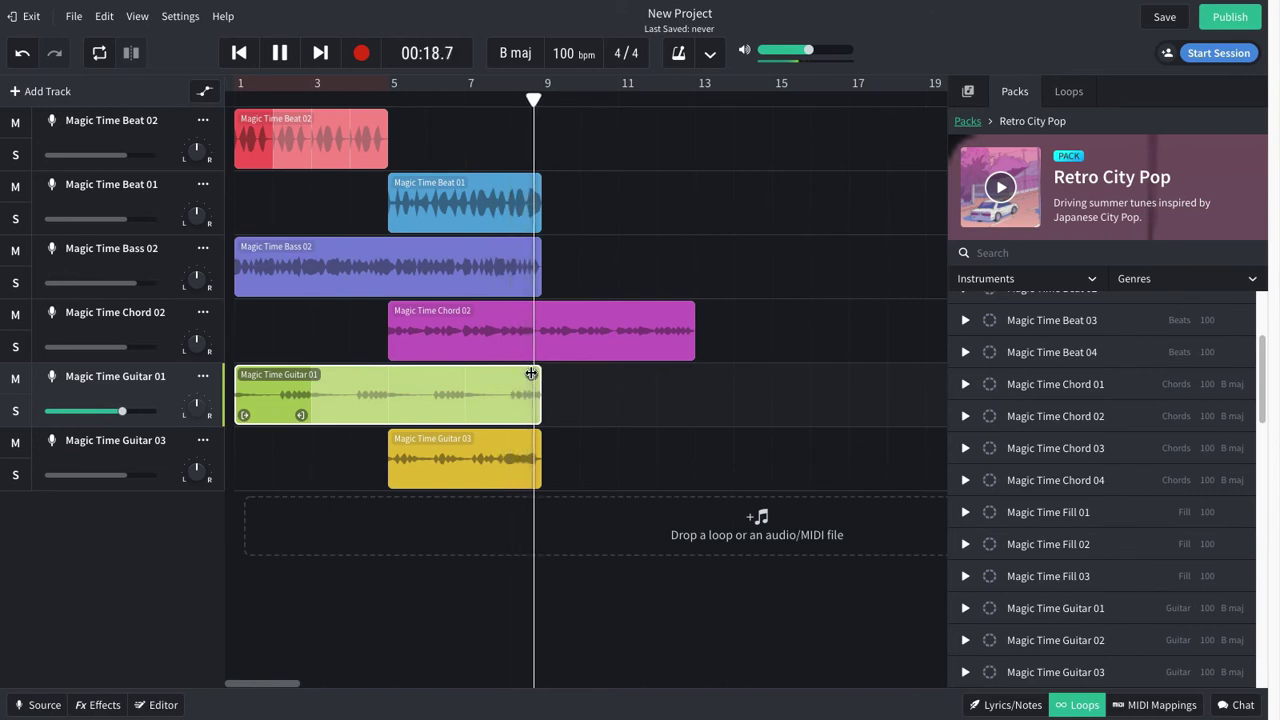
Stop playback and loop the Magic Time Beat 01 clip out to bar 13.
key(space)
click(488, 204)
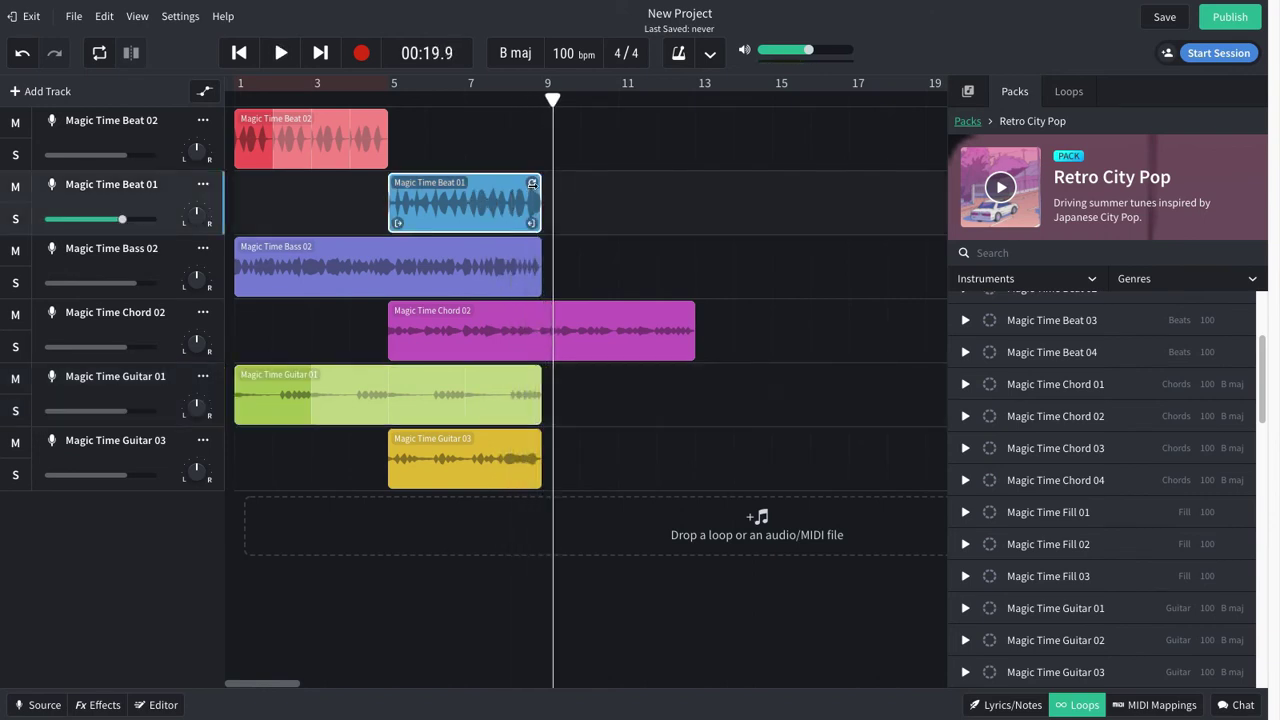
drag(532, 183, 691, 184)
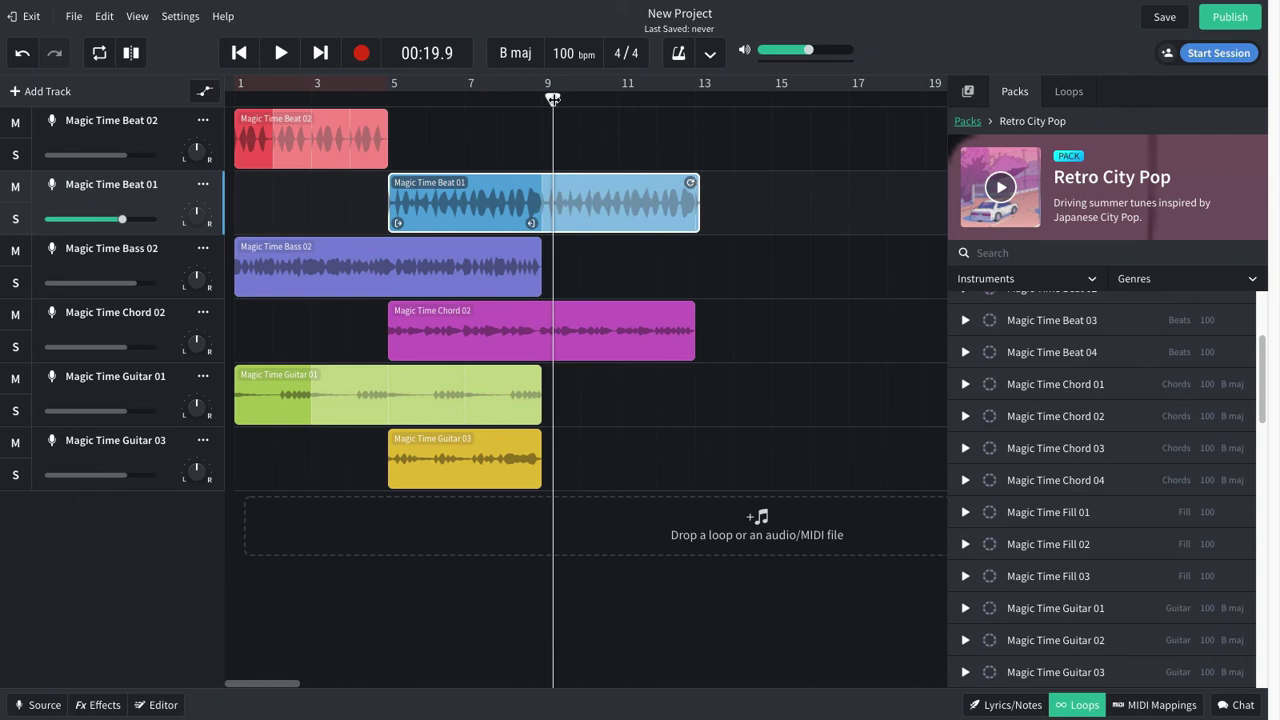
drag(552, 98, 1010, 162)
Set the playhead at bar 25 and loop the Beat 01 and Bass 02 clips out to it.
scroll(704, 133, down, 3)
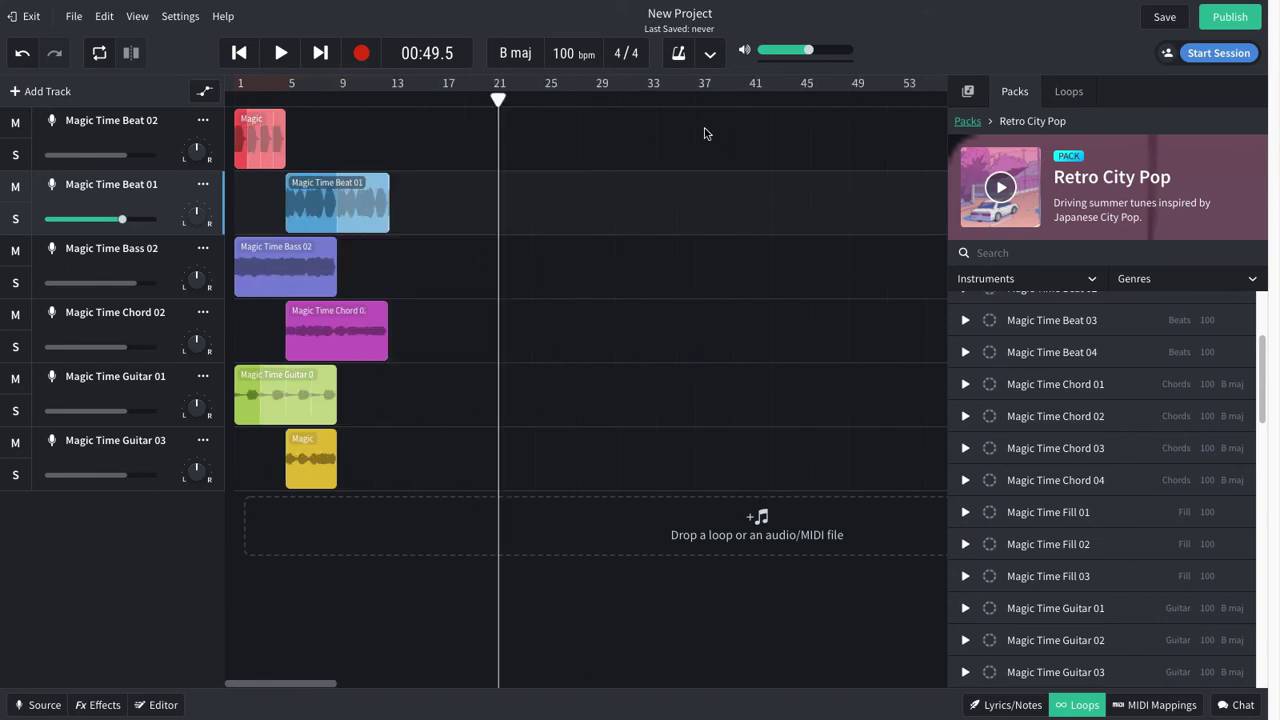
drag(498, 98, 541, 97)
click(362, 220)
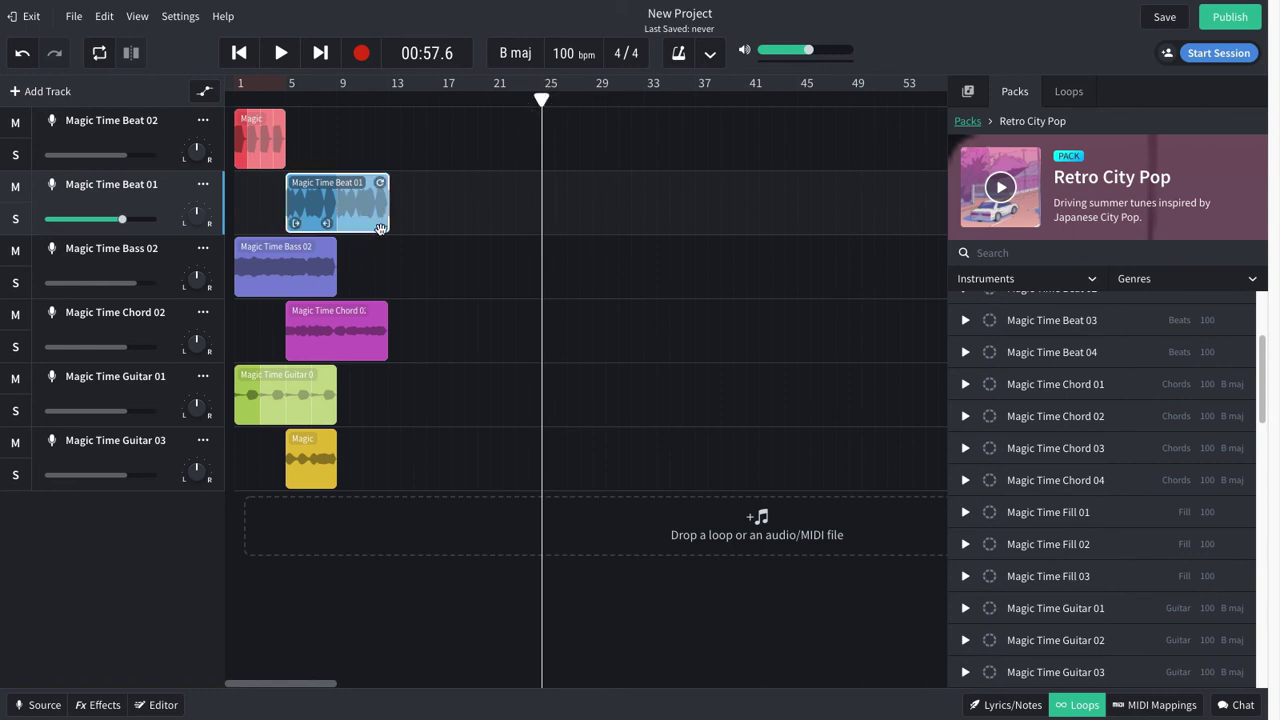
drag(382, 184, 537, 172)
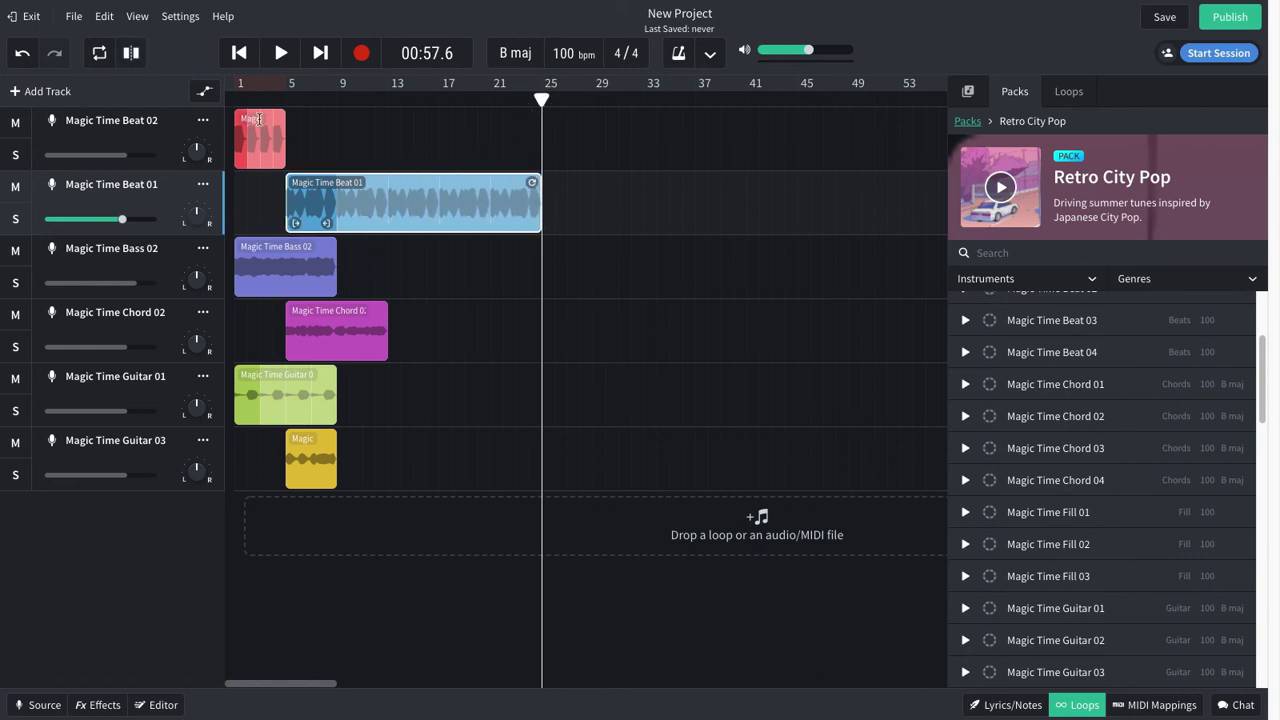
click(305, 253)
drag(328, 247, 541, 250)
Loop the Chord 02 and Guitar 03 clips out to bar 25.
click(367, 316)
drag(379, 311, 533, 312)
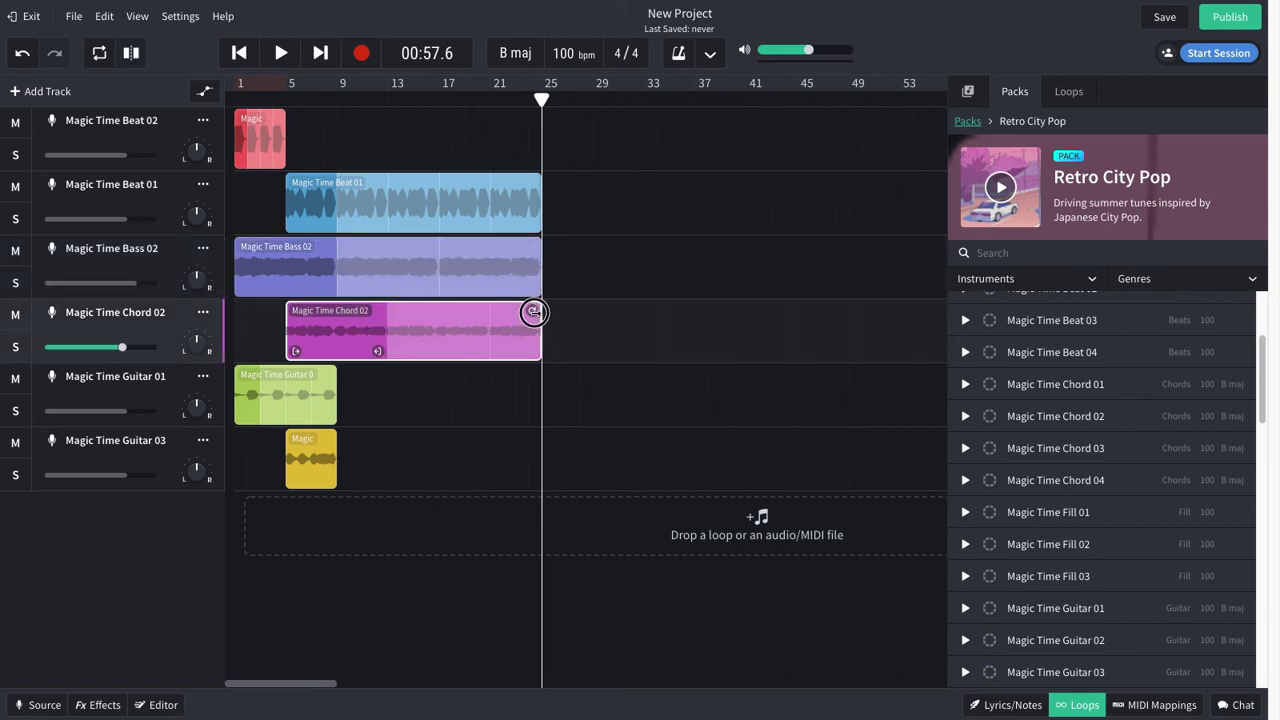
click(308, 379)
click(320, 449)
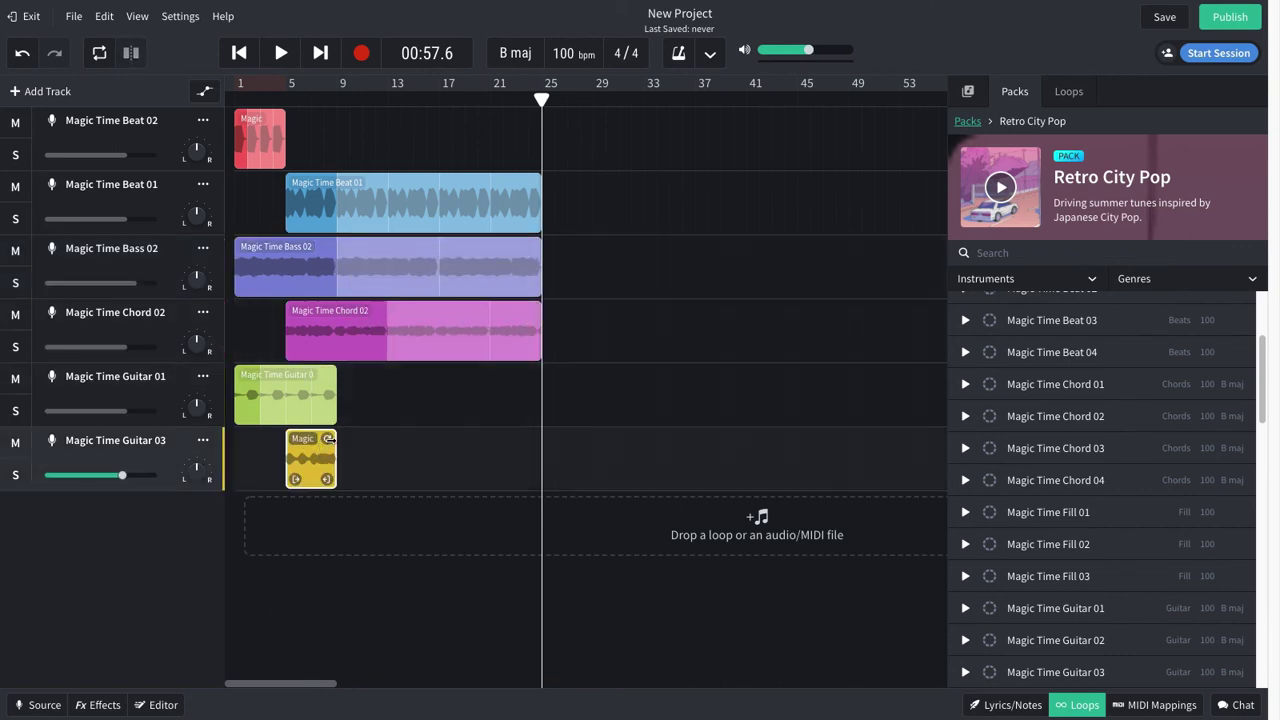
drag(332, 438, 537, 438)
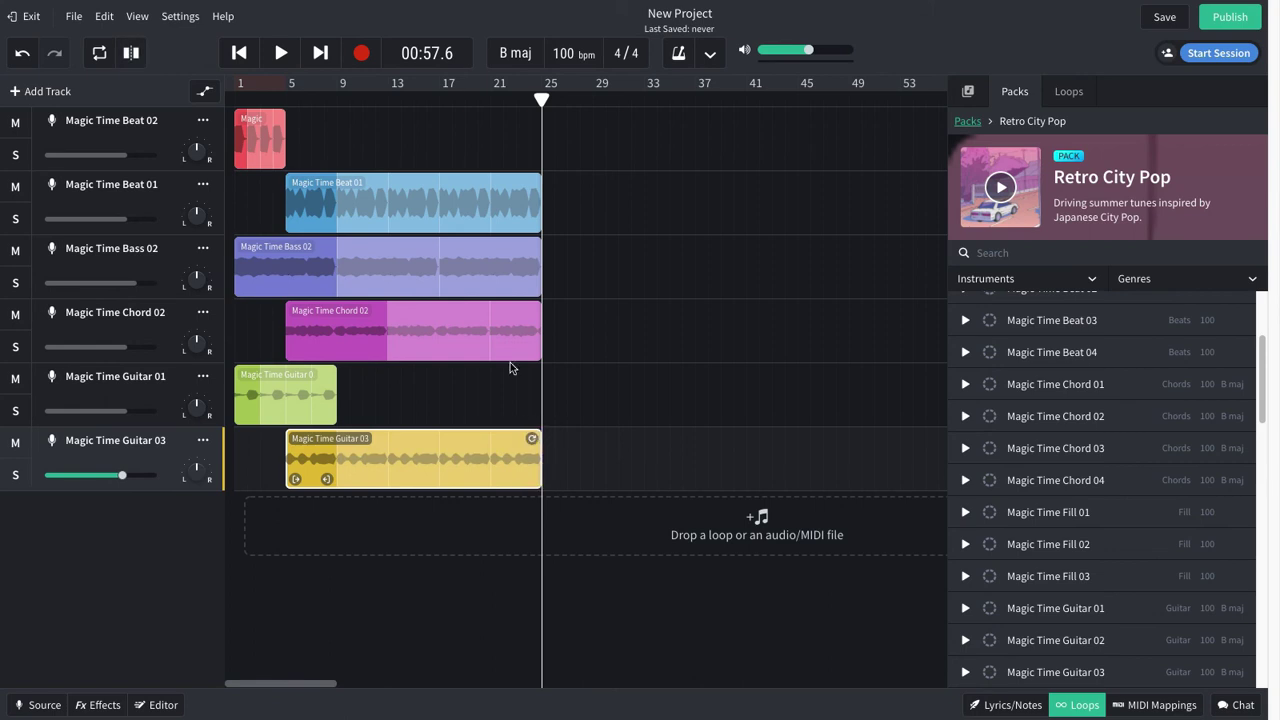
click(387, 98)
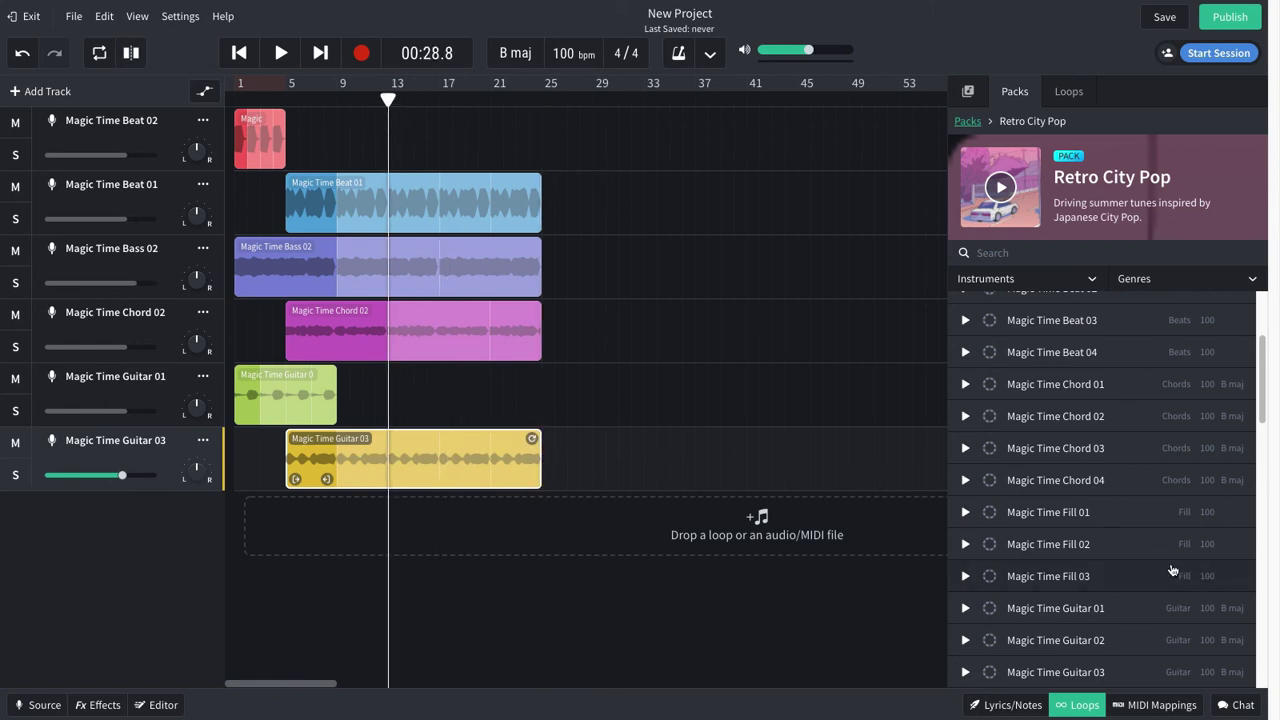
Drag Magic Time Pluck 02 from the Loops browser as a seventh track, clip starting at bar 13.
scroll(1172, 570, down, 10)
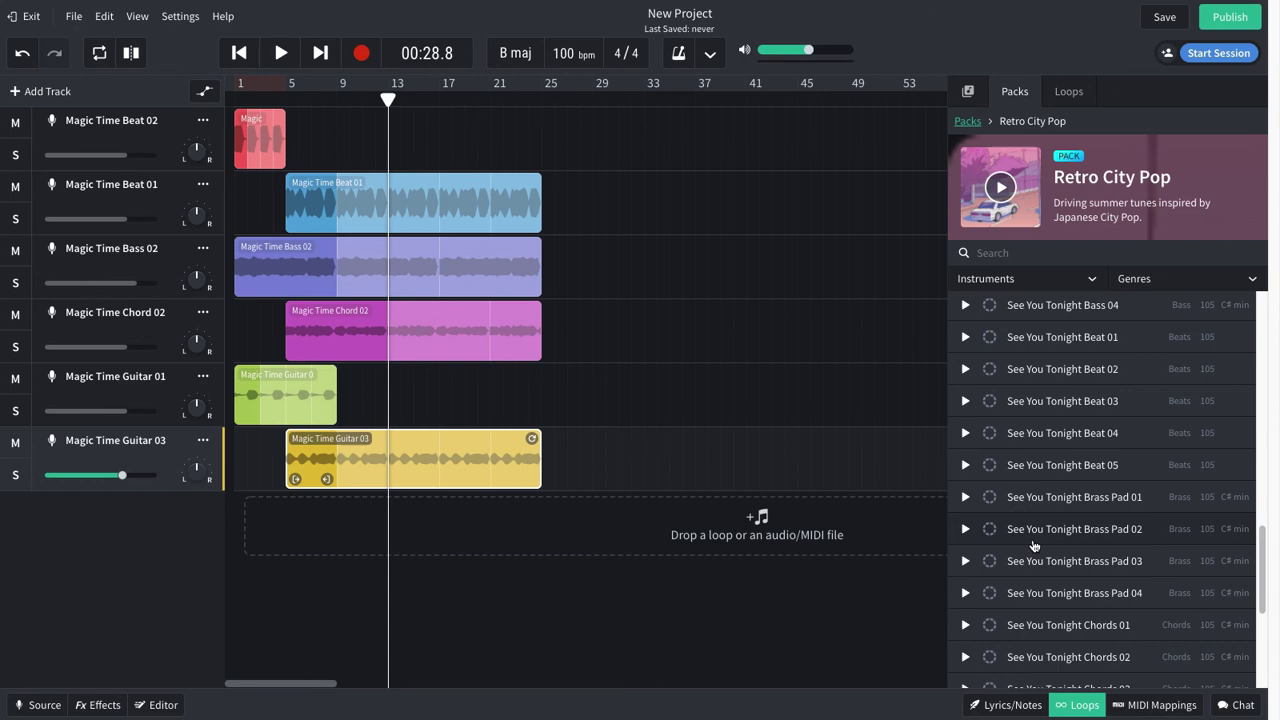
scroll(1034, 545, up, 3)
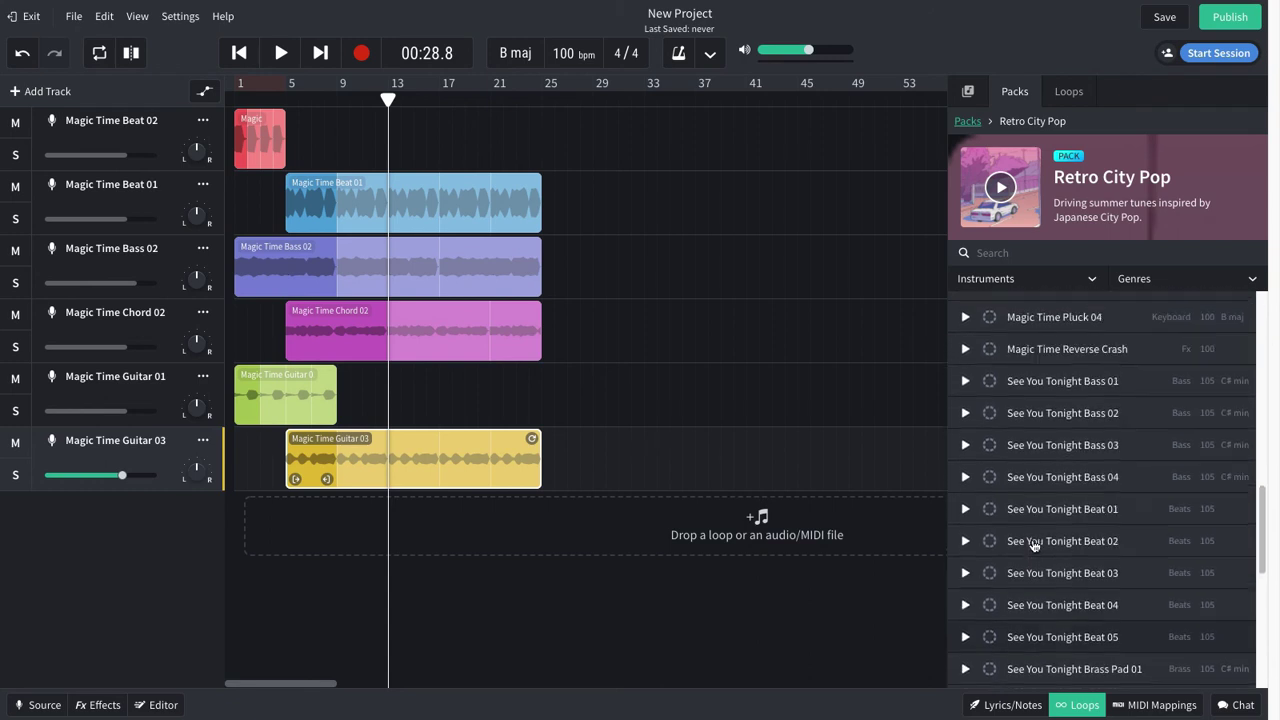
scroll(1086, 463, up, 3)
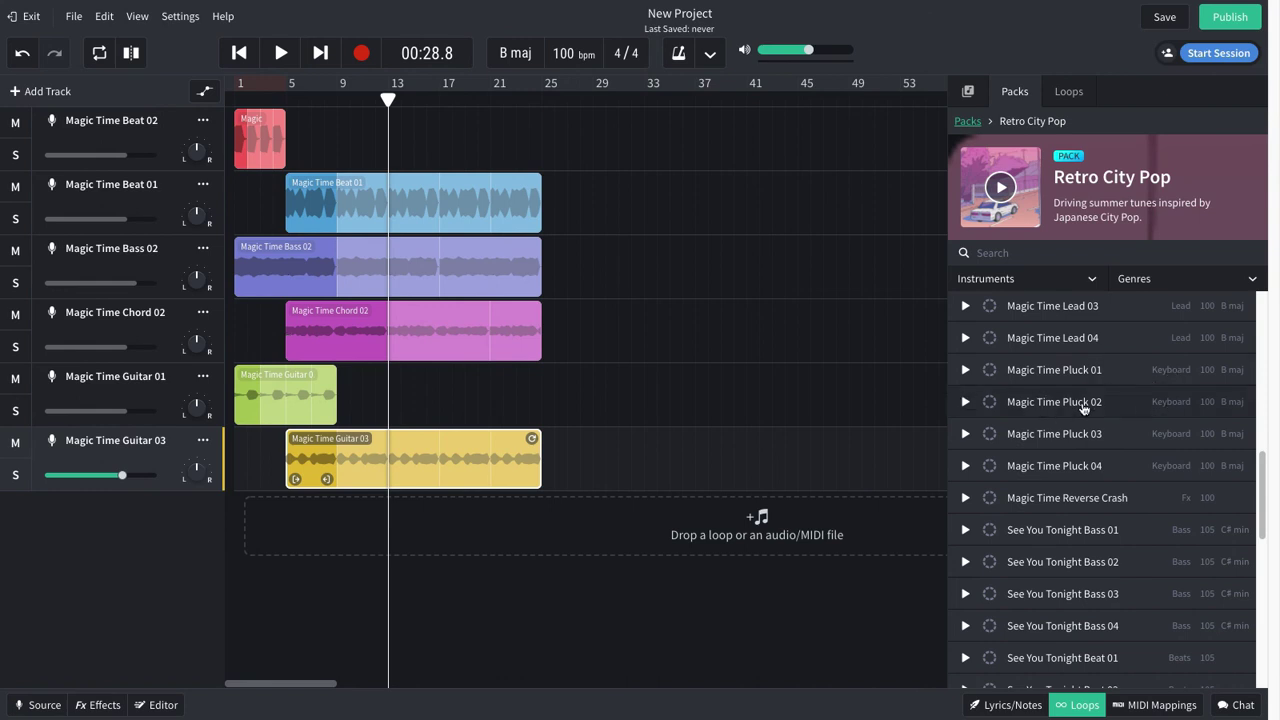
drag(1083, 408, 600, 525)
drag(260, 521, 415, 520)
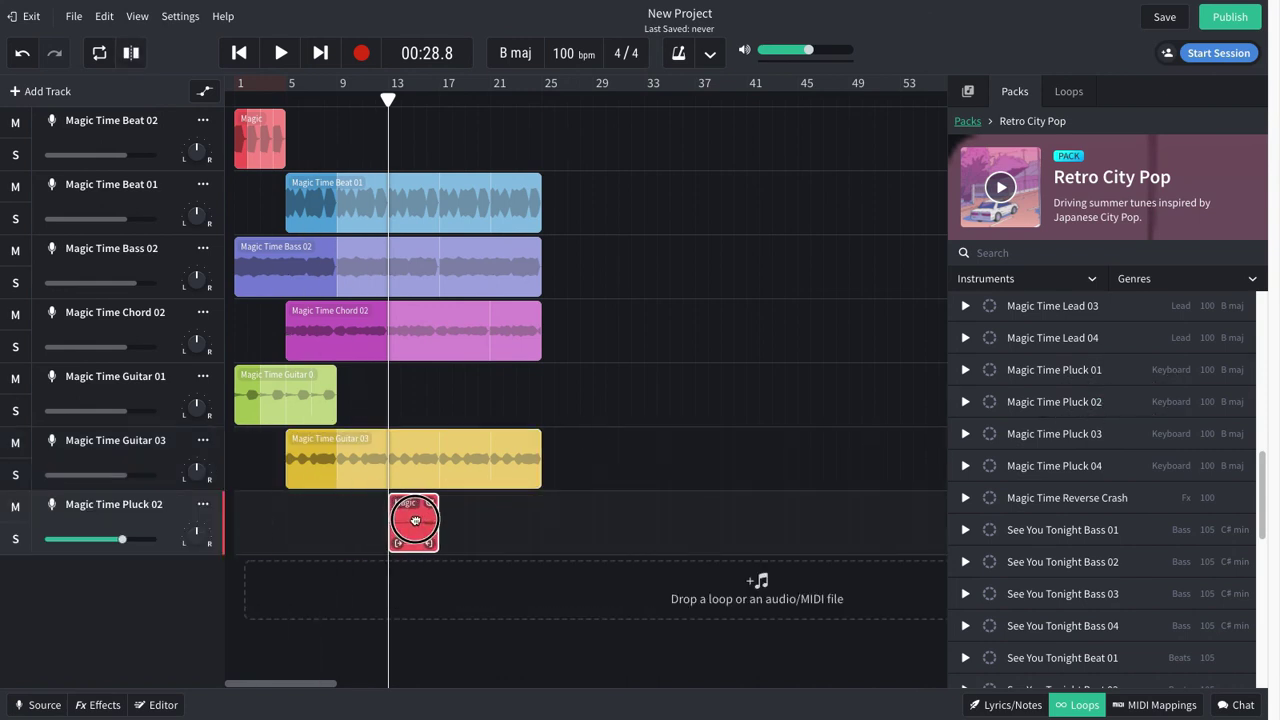
Split the Magic Time Chord 02 clip at bar 13 and move the playhead to bar 17.
click(422, 325)
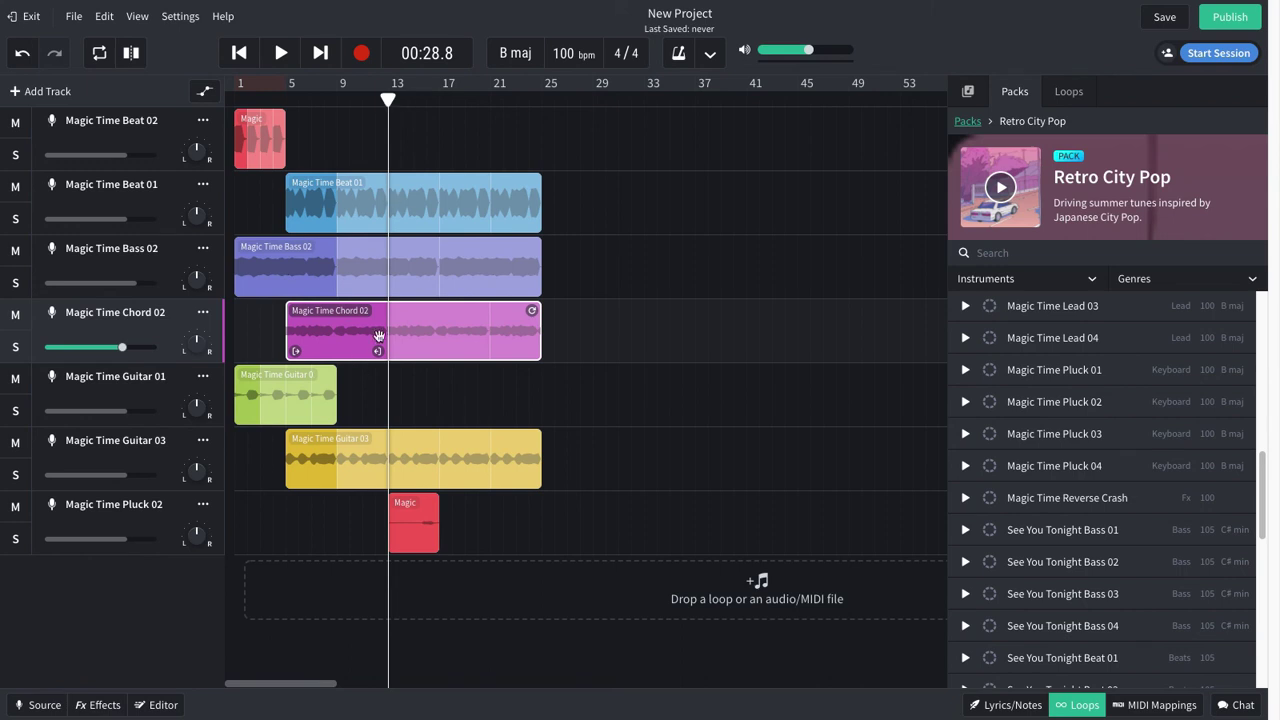
key(ctrl+e)
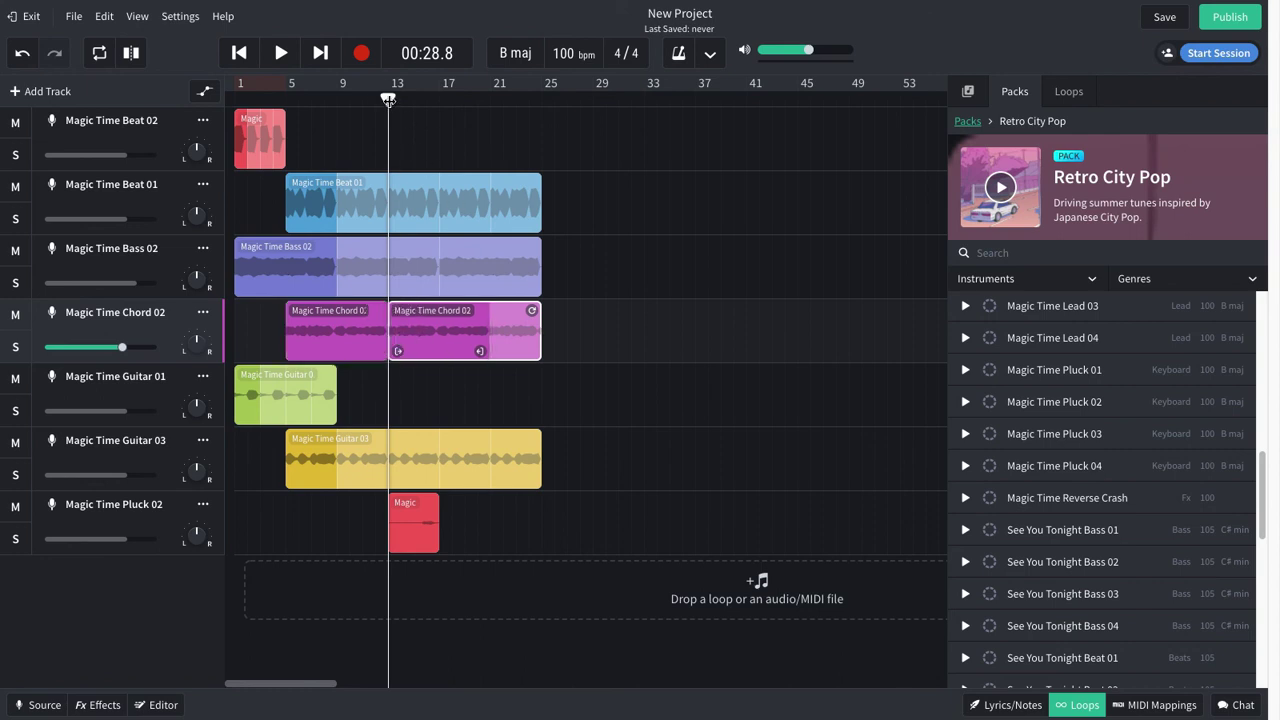
drag(388, 100, 438, 100)
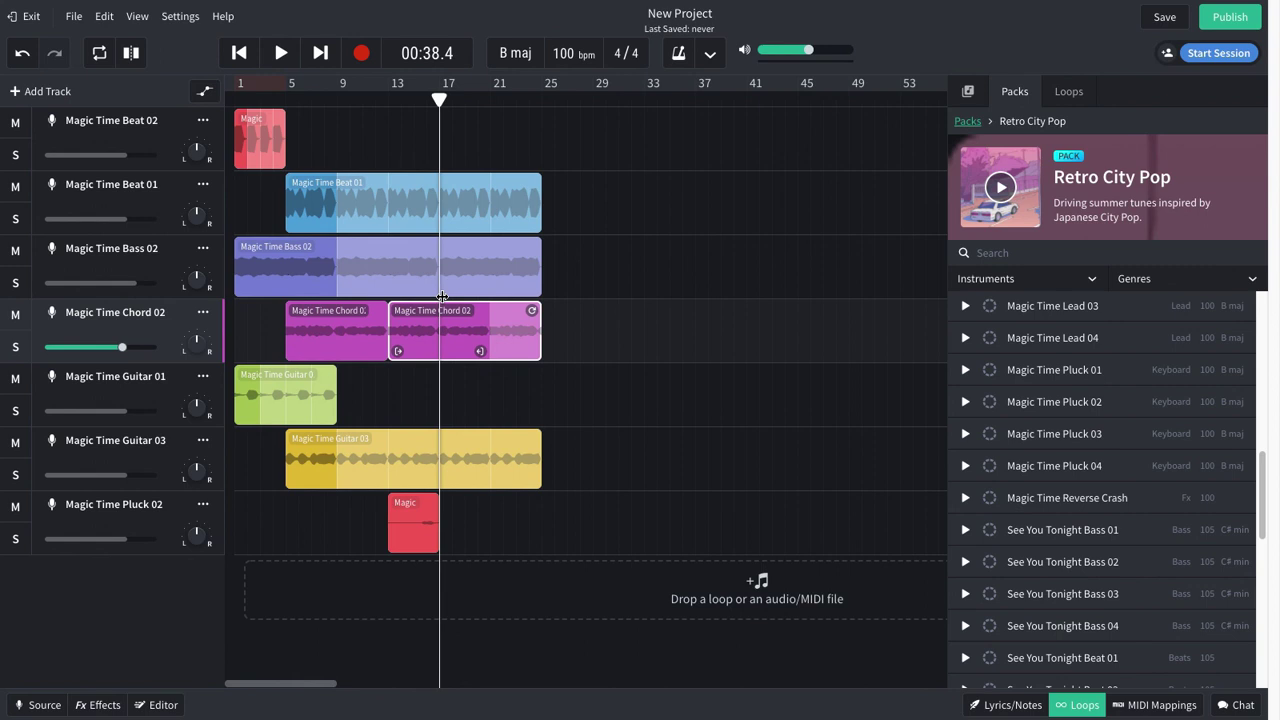
Split the chord piece at bar 17 and delete the bar 13–17 section.
click(368, 325)
click(430, 327)
key(ctrl+e)
click(400, 332)
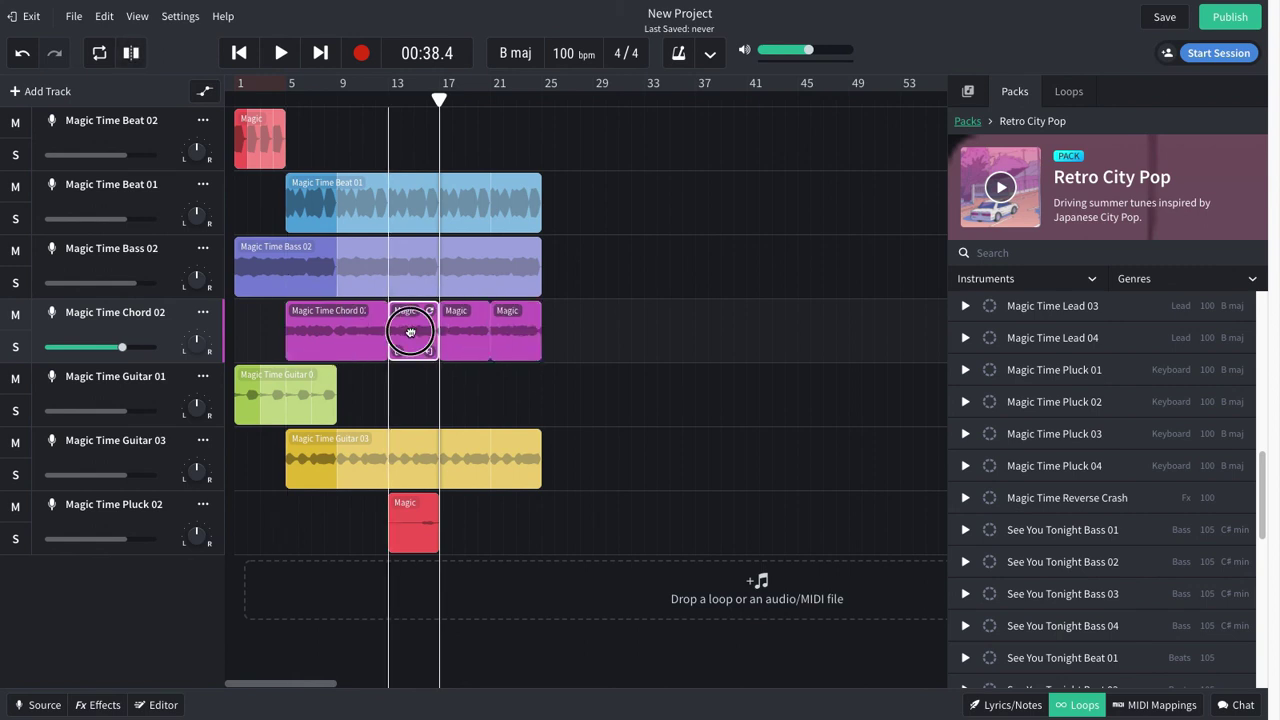
key(Delete)
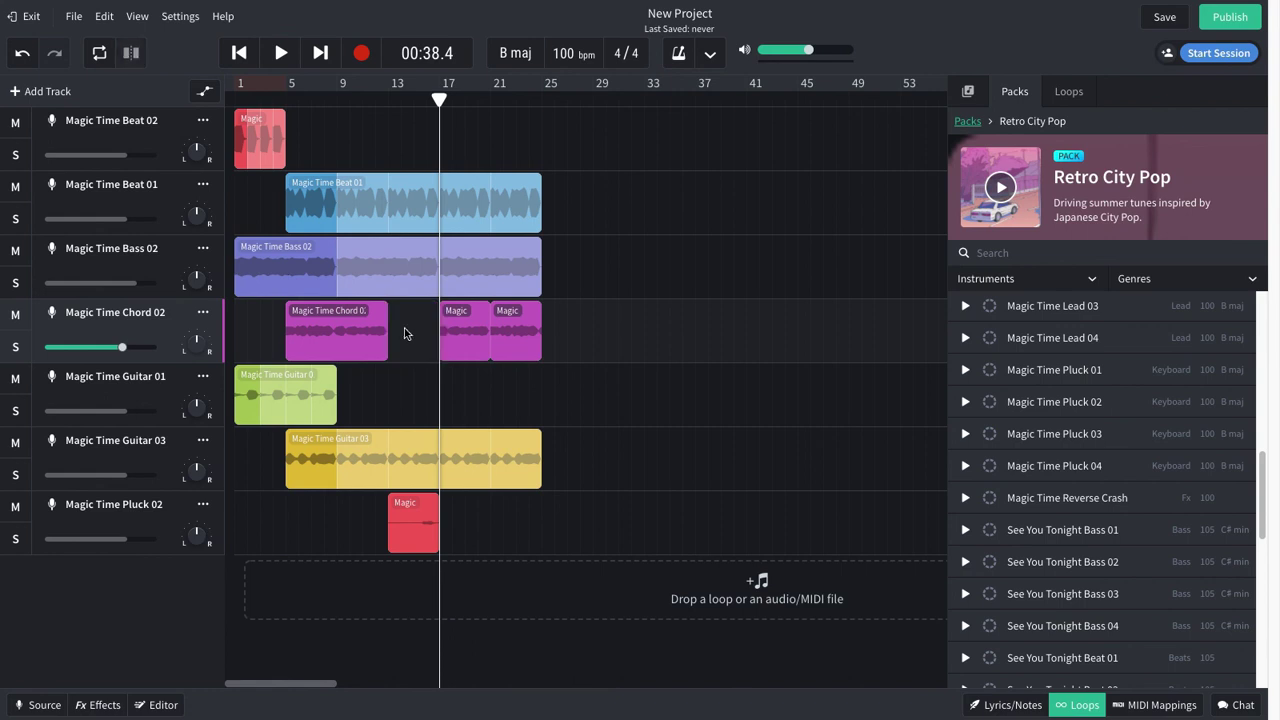
click(386, 100)
click(366, 100)
key(space)
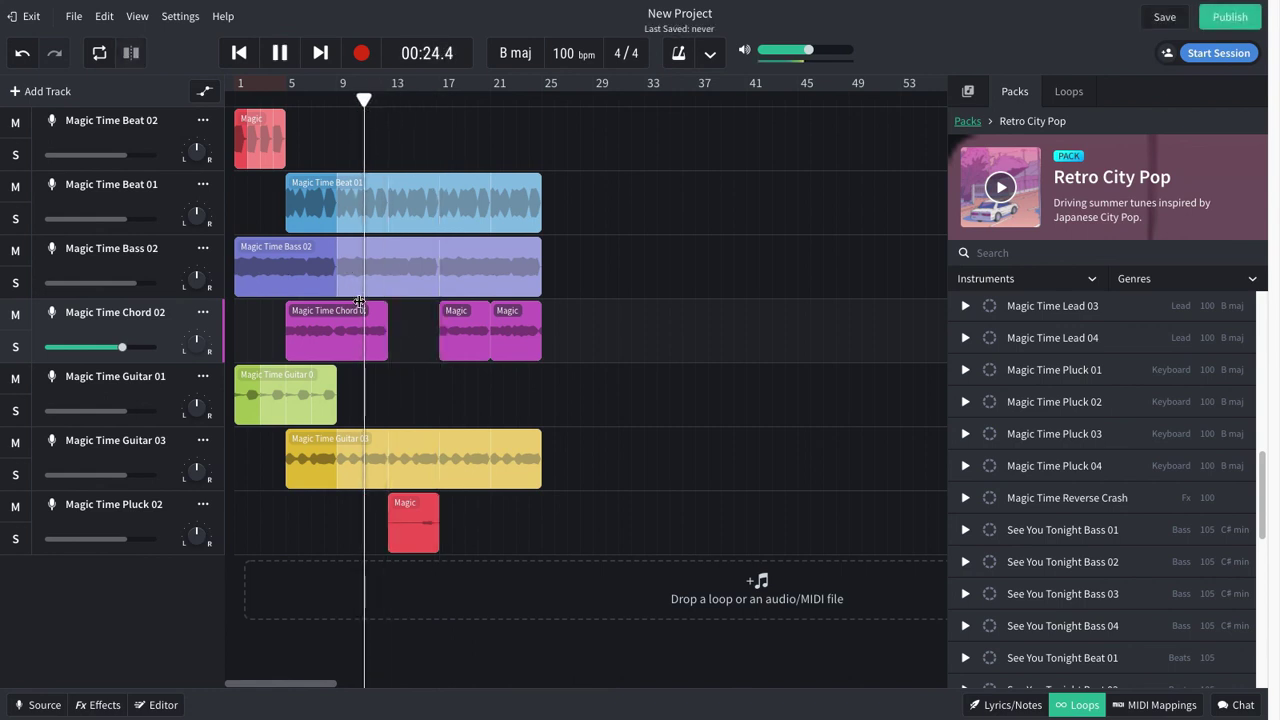
scroll(358, 302, up, 3)
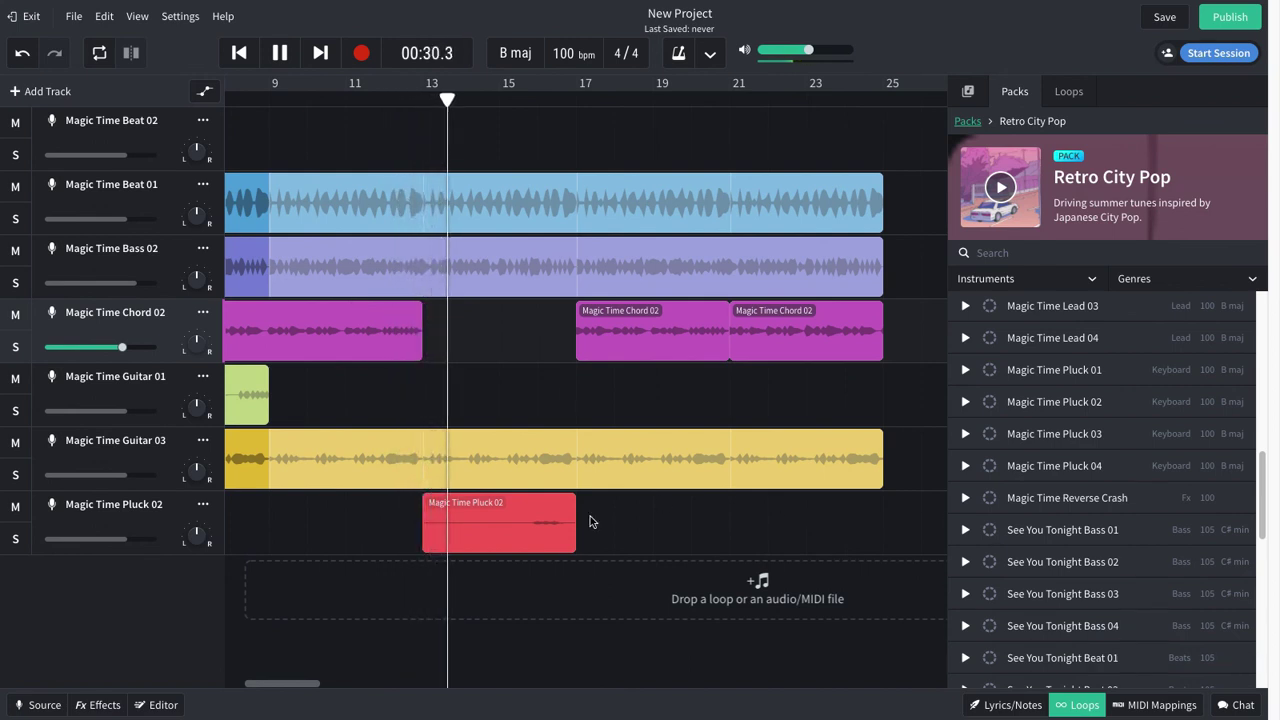
scroll(1085, 560, down, 3)
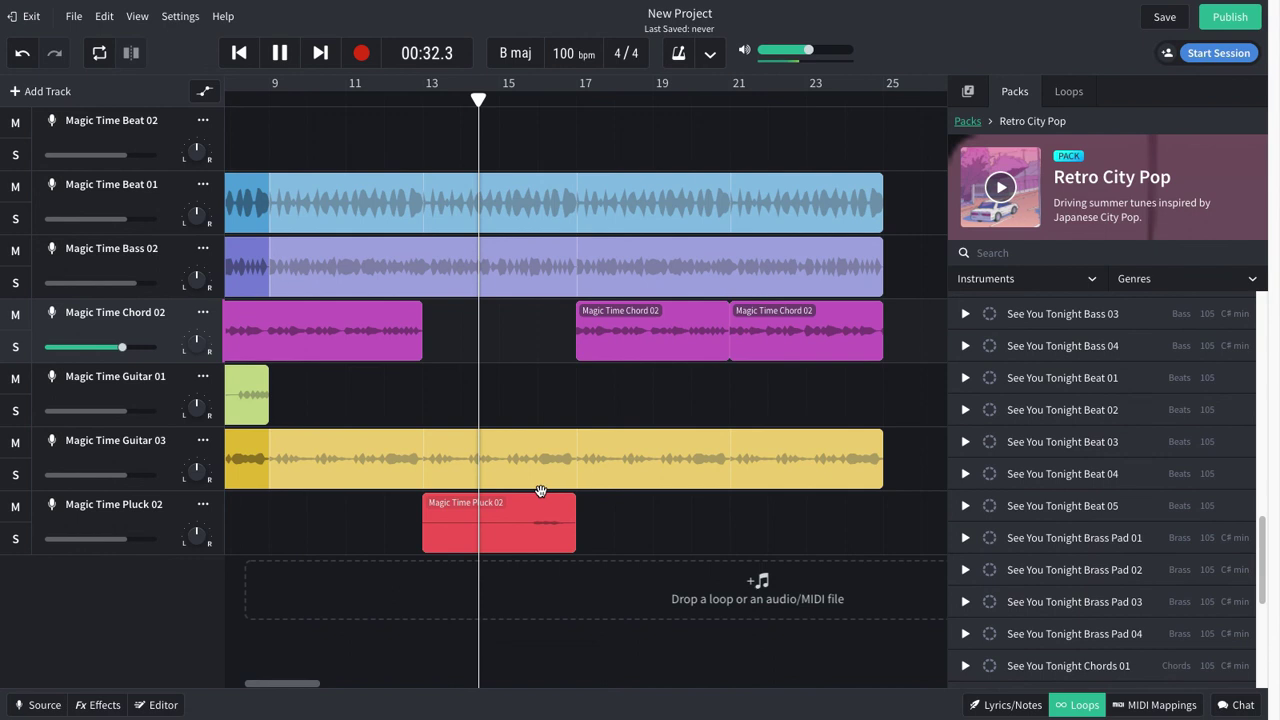
click(551, 399)
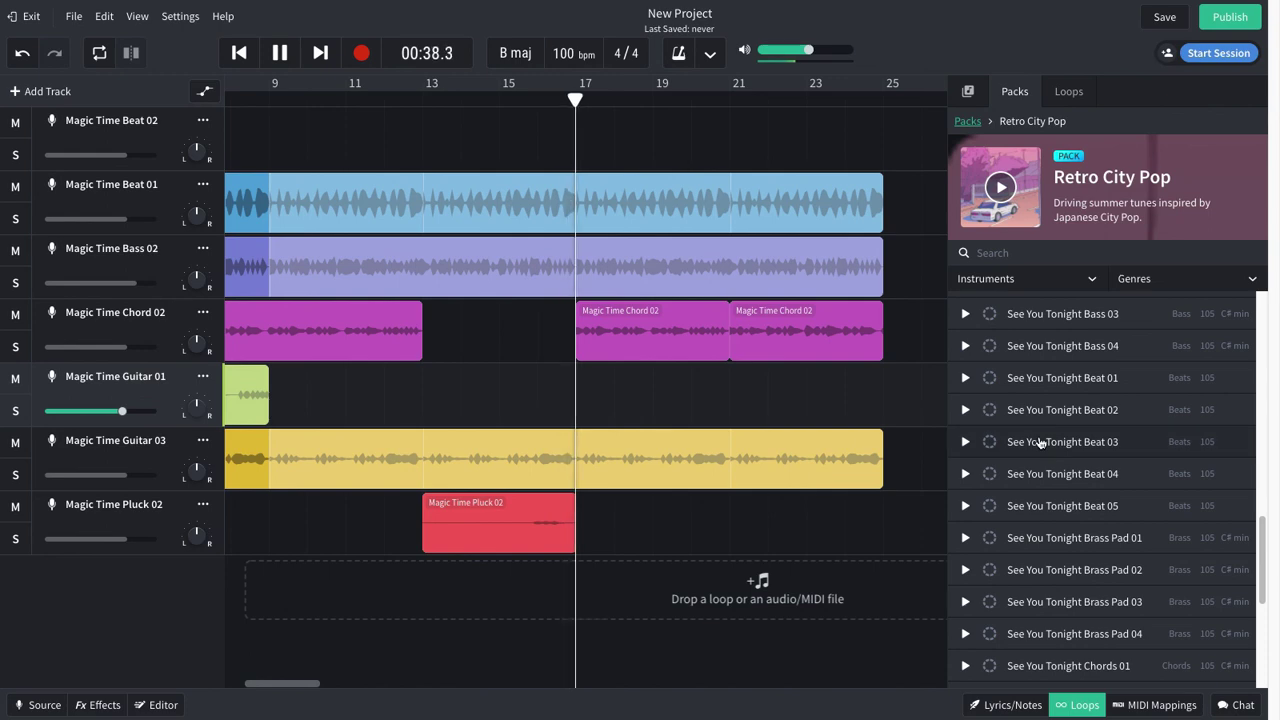
key(space)
scroll(491, 204, down, 2)
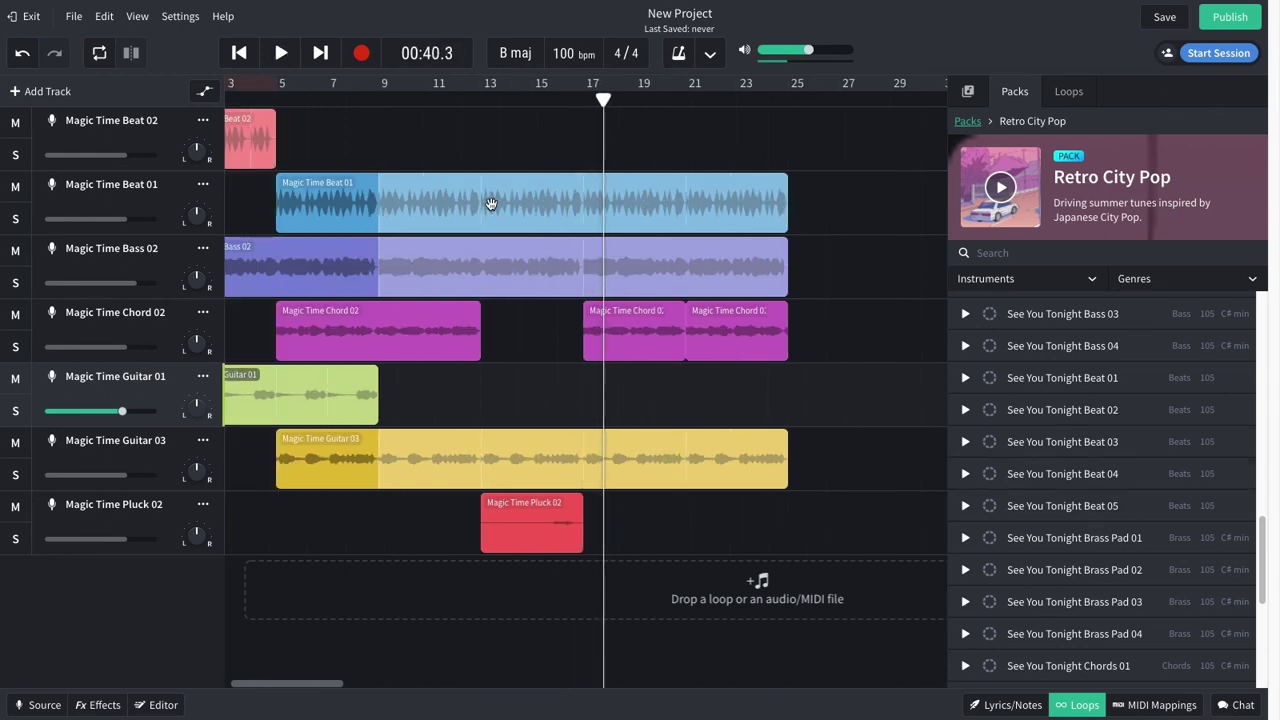
drag(476, 100, 362, 106)
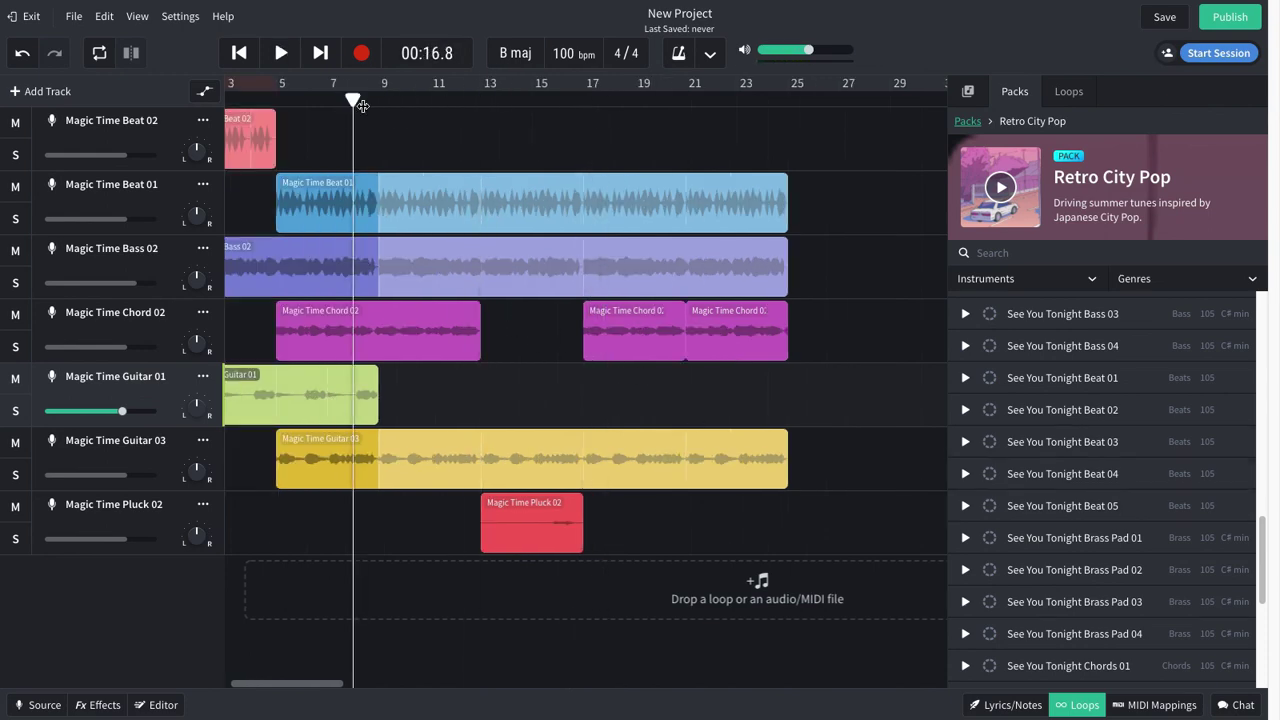
scroll(362, 106, down, 3)
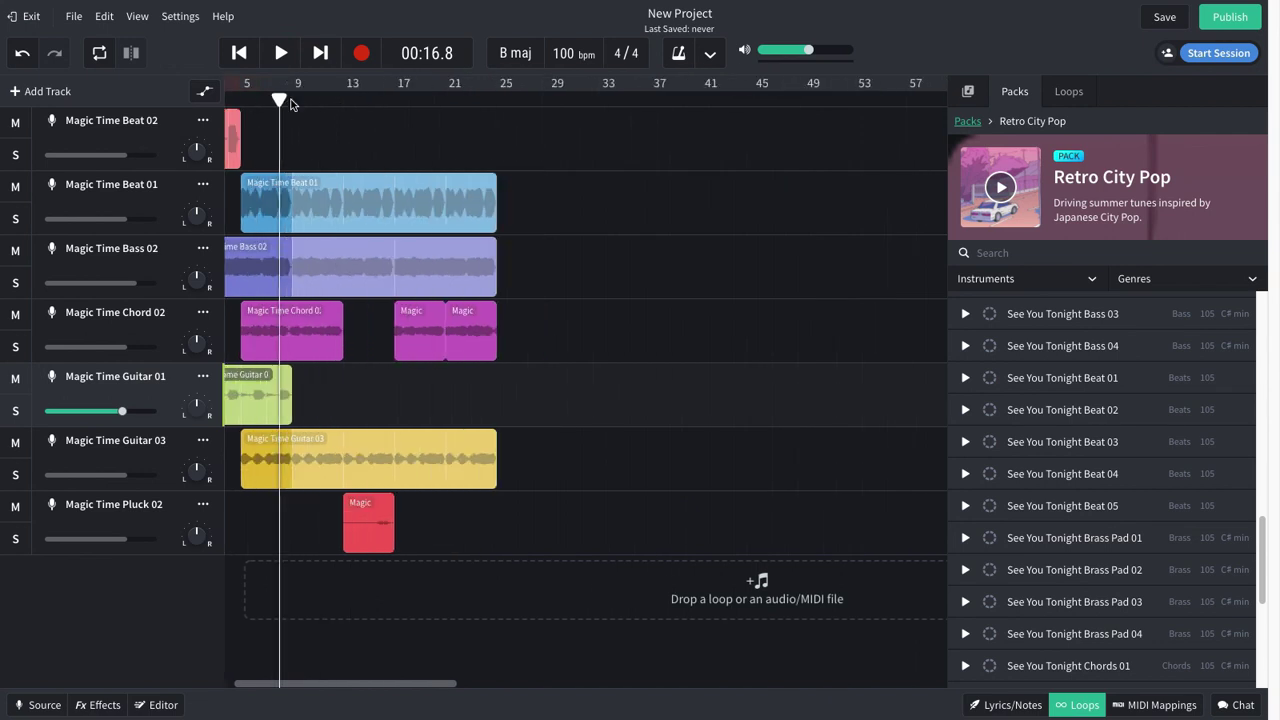
drag(279, 99, 160, 101)
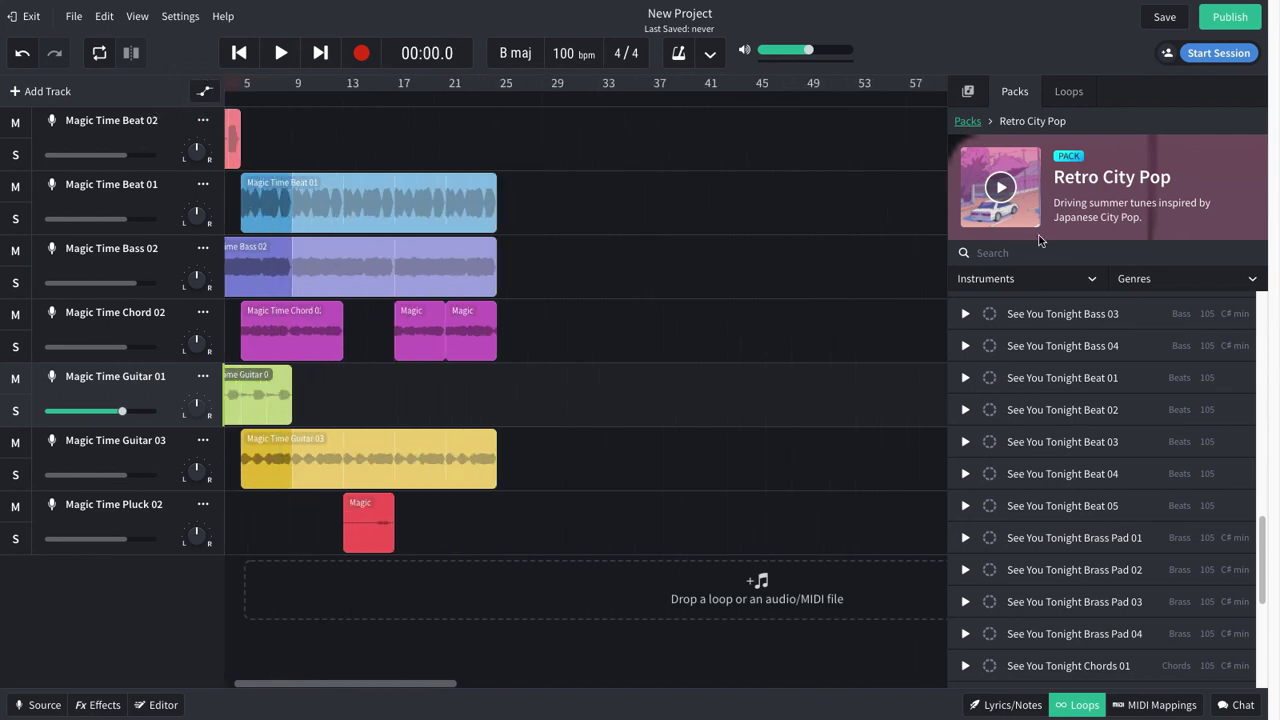
drag(357, 686, 340, 686)
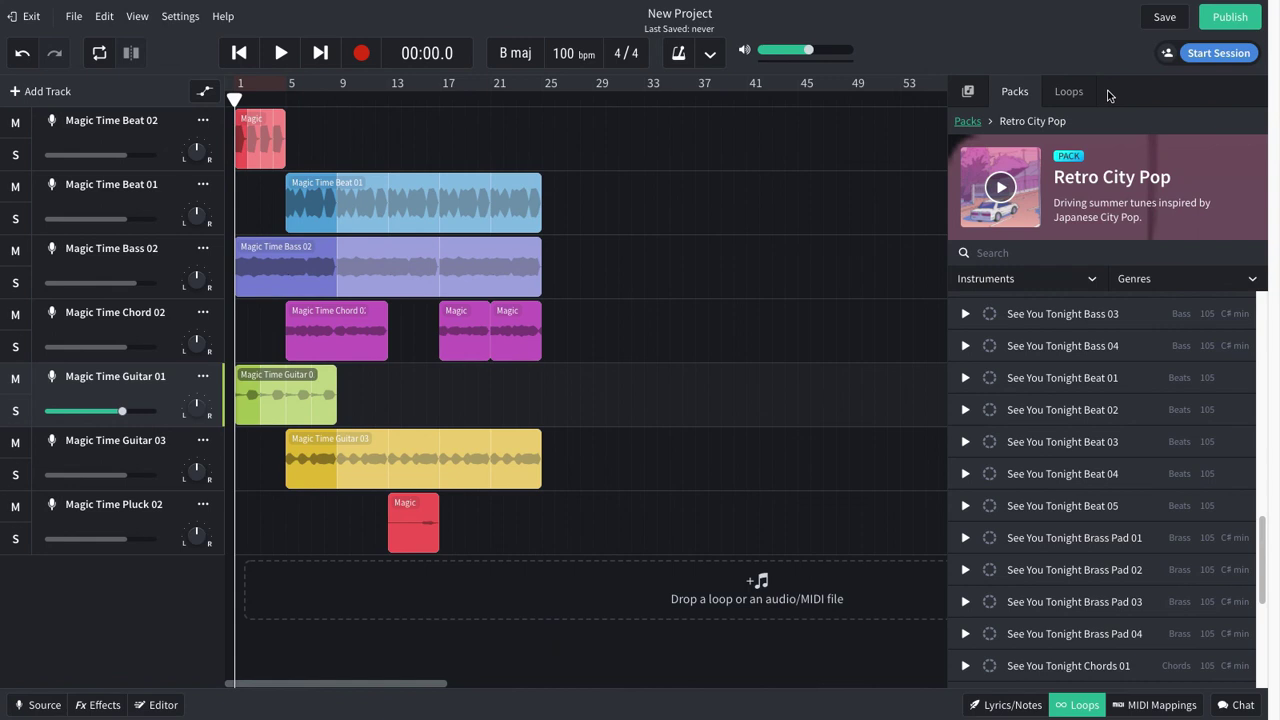
scroll(1075, 428, down, 5)
scroll(1000, 423, up, 10)
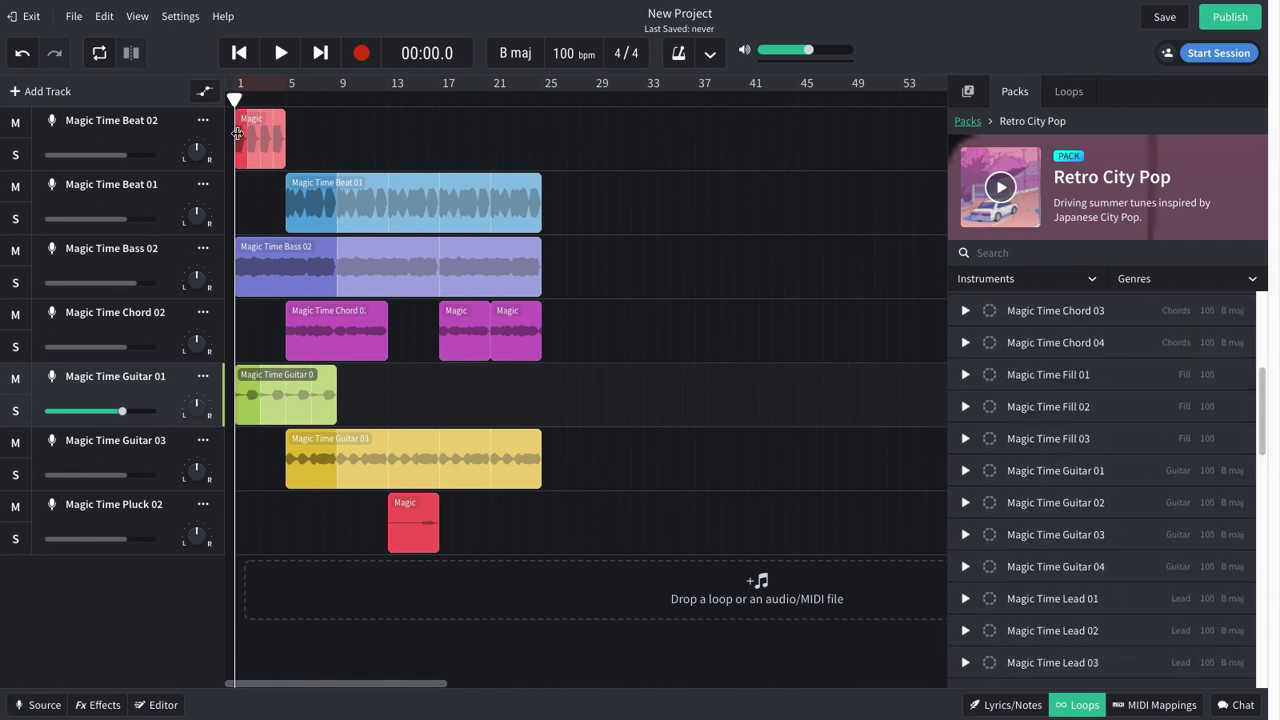
drag(236, 99, 330, 122)
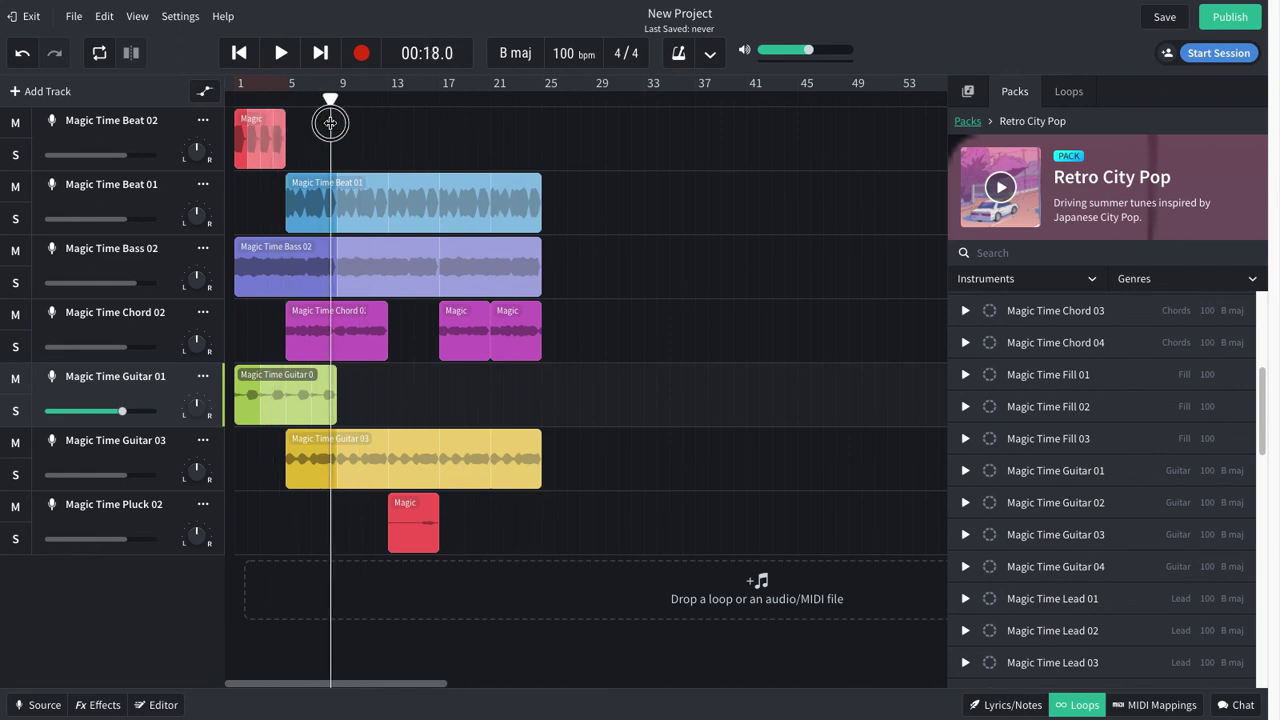
scroll(1030, 507, down, 8)
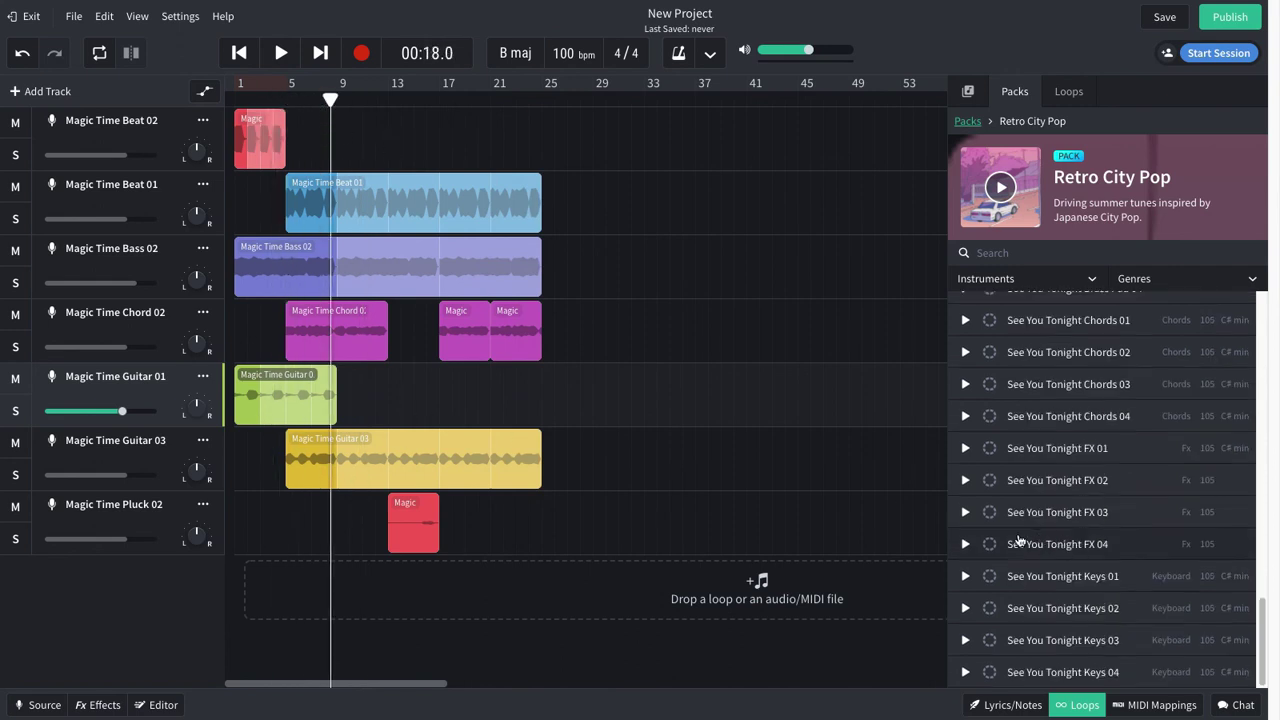